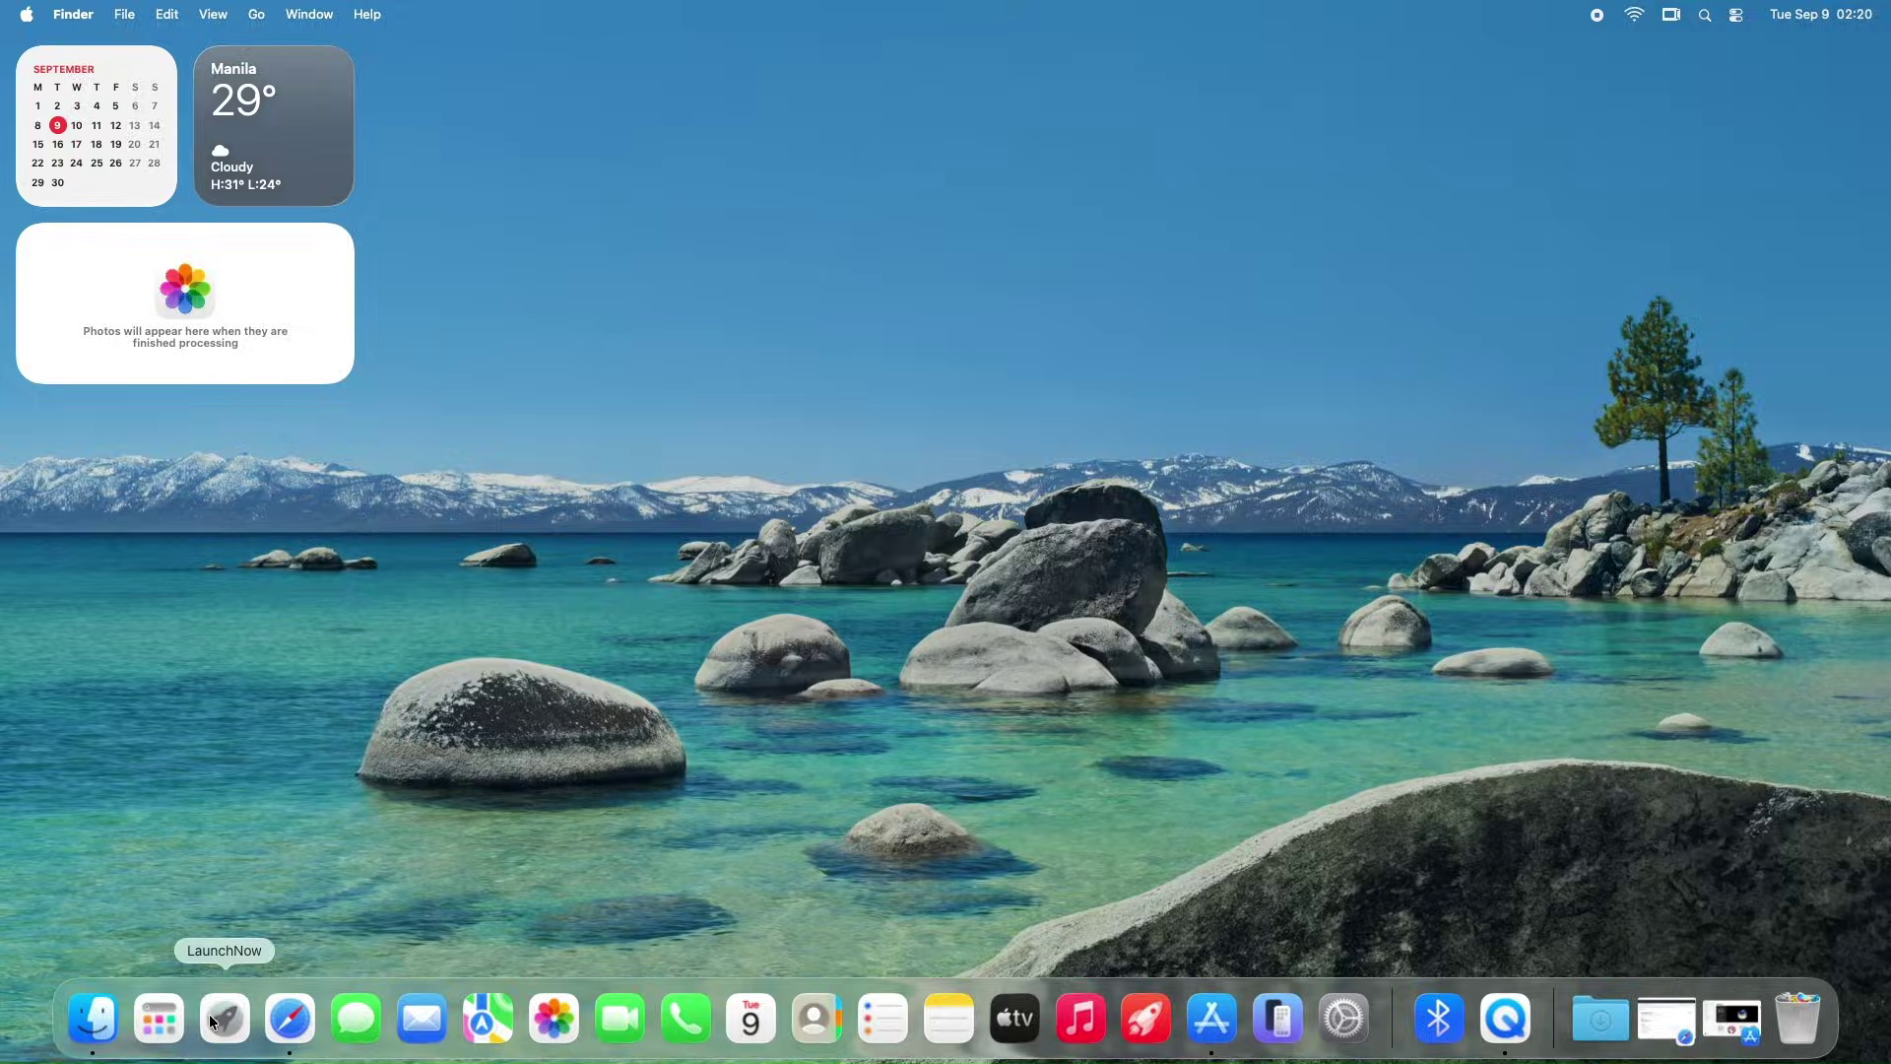
Step: Open the LaunchNow app grid from the Dock and start renaming the new folder
{"action": "left_click", "coordinate": [216, 1018]}
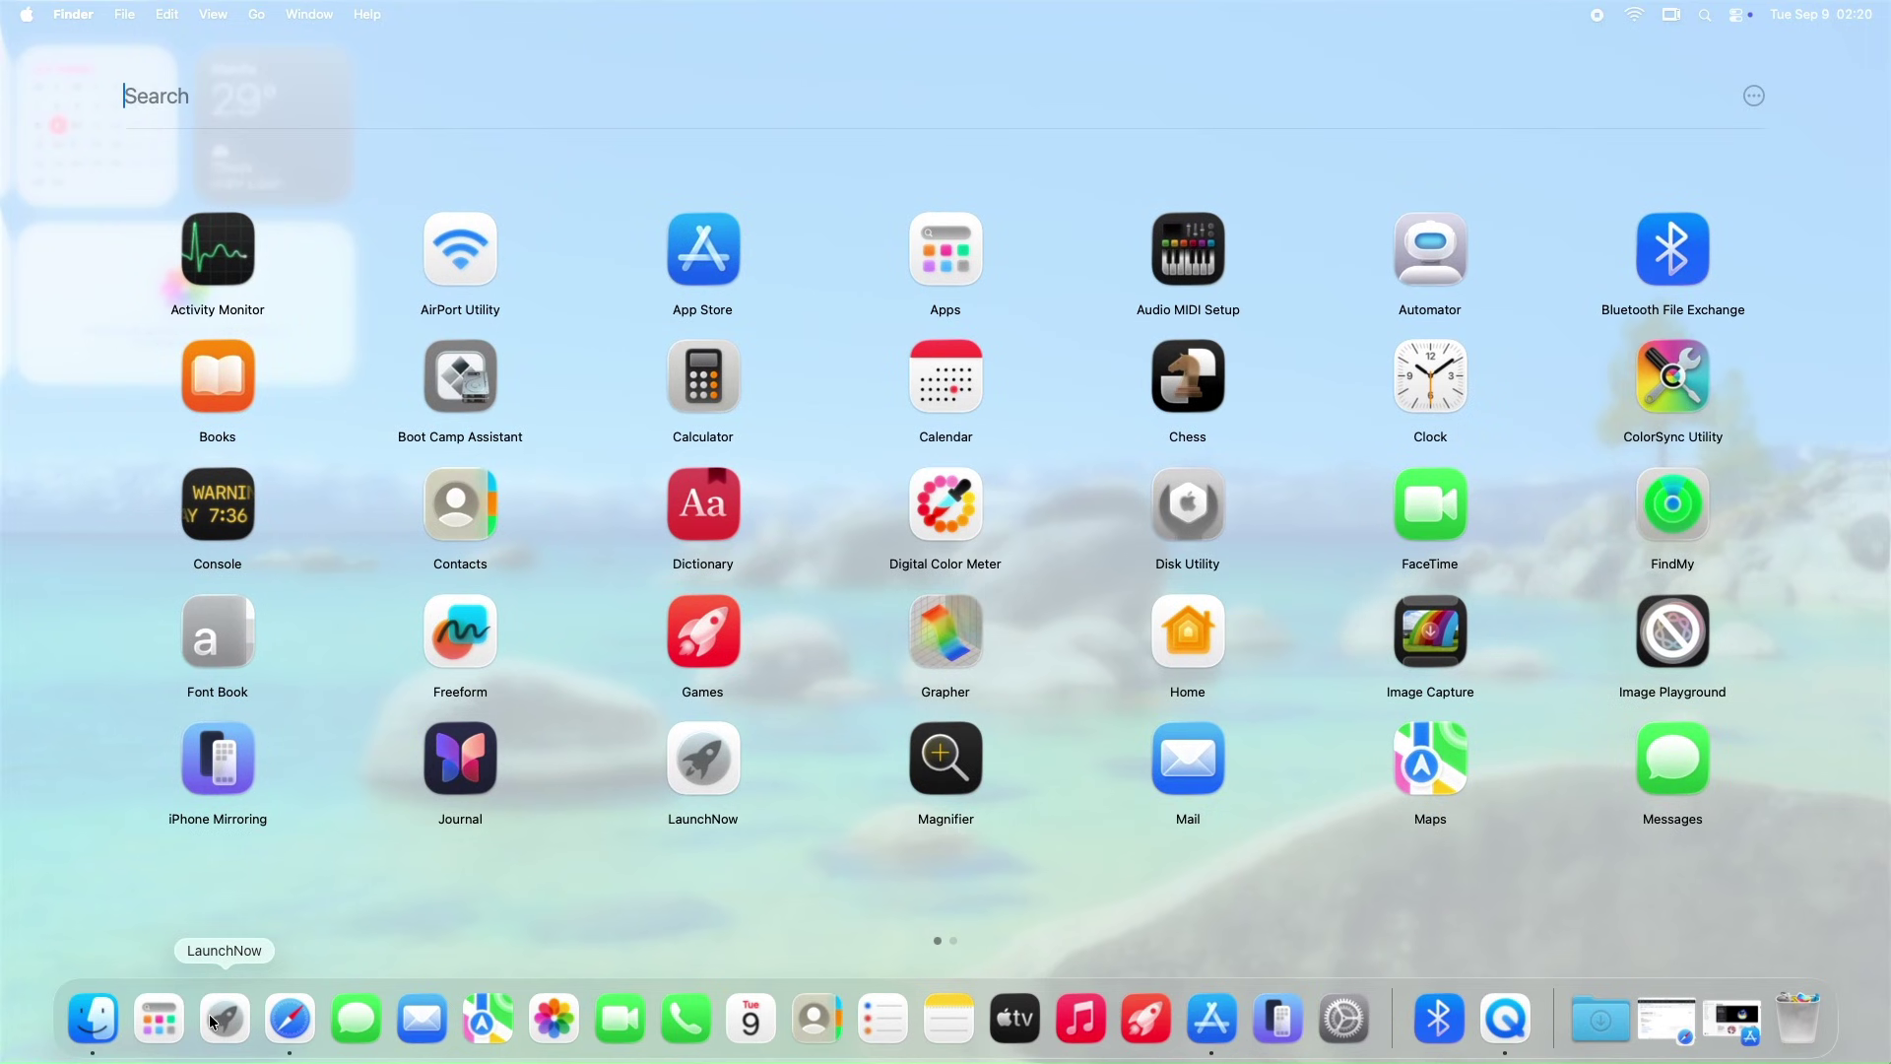
{"action": "left_click", "coordinate": [215, 1017]}
{"action": "left_click", "coordinate": [215, 1018]}
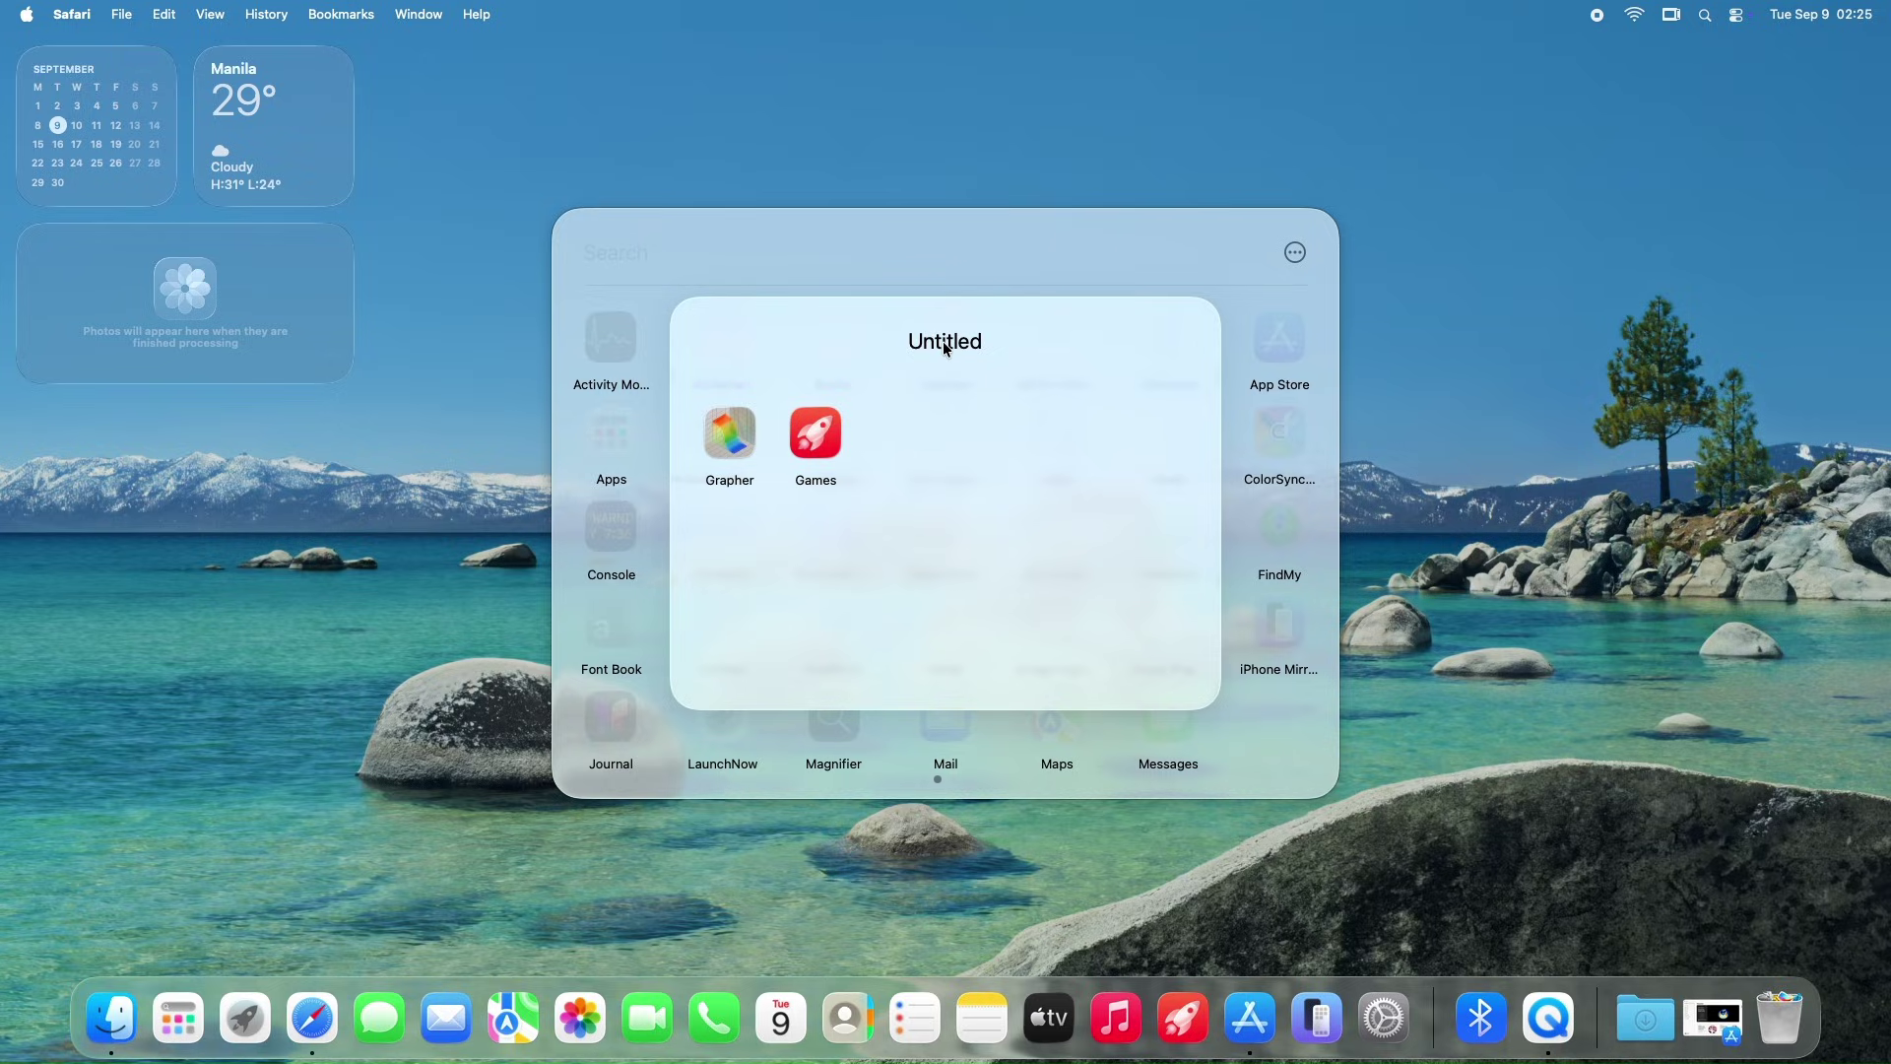
{"action": "left_click", "coordinate": [918, 344]}
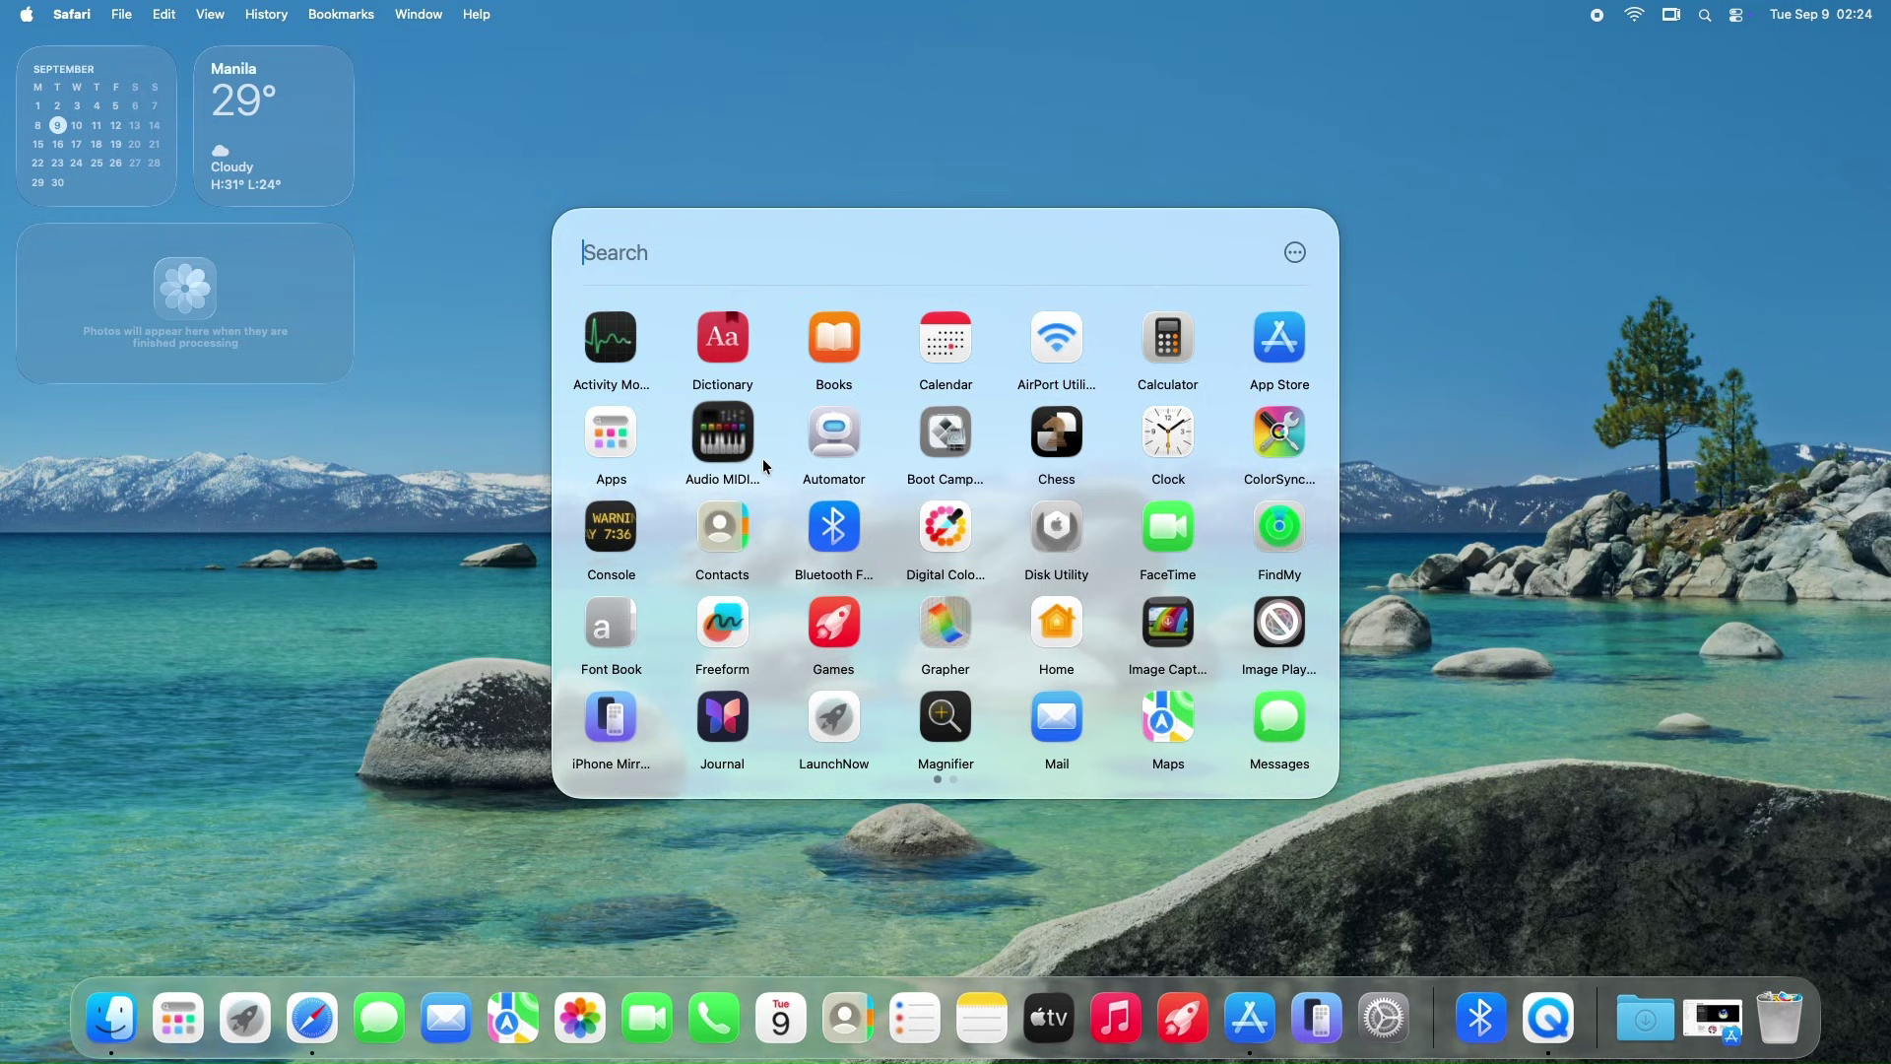
Step: Flip to page two and back, then drop Grapher onto Games to group them
{"action": "left_click", "coordinate": [953, 778]}
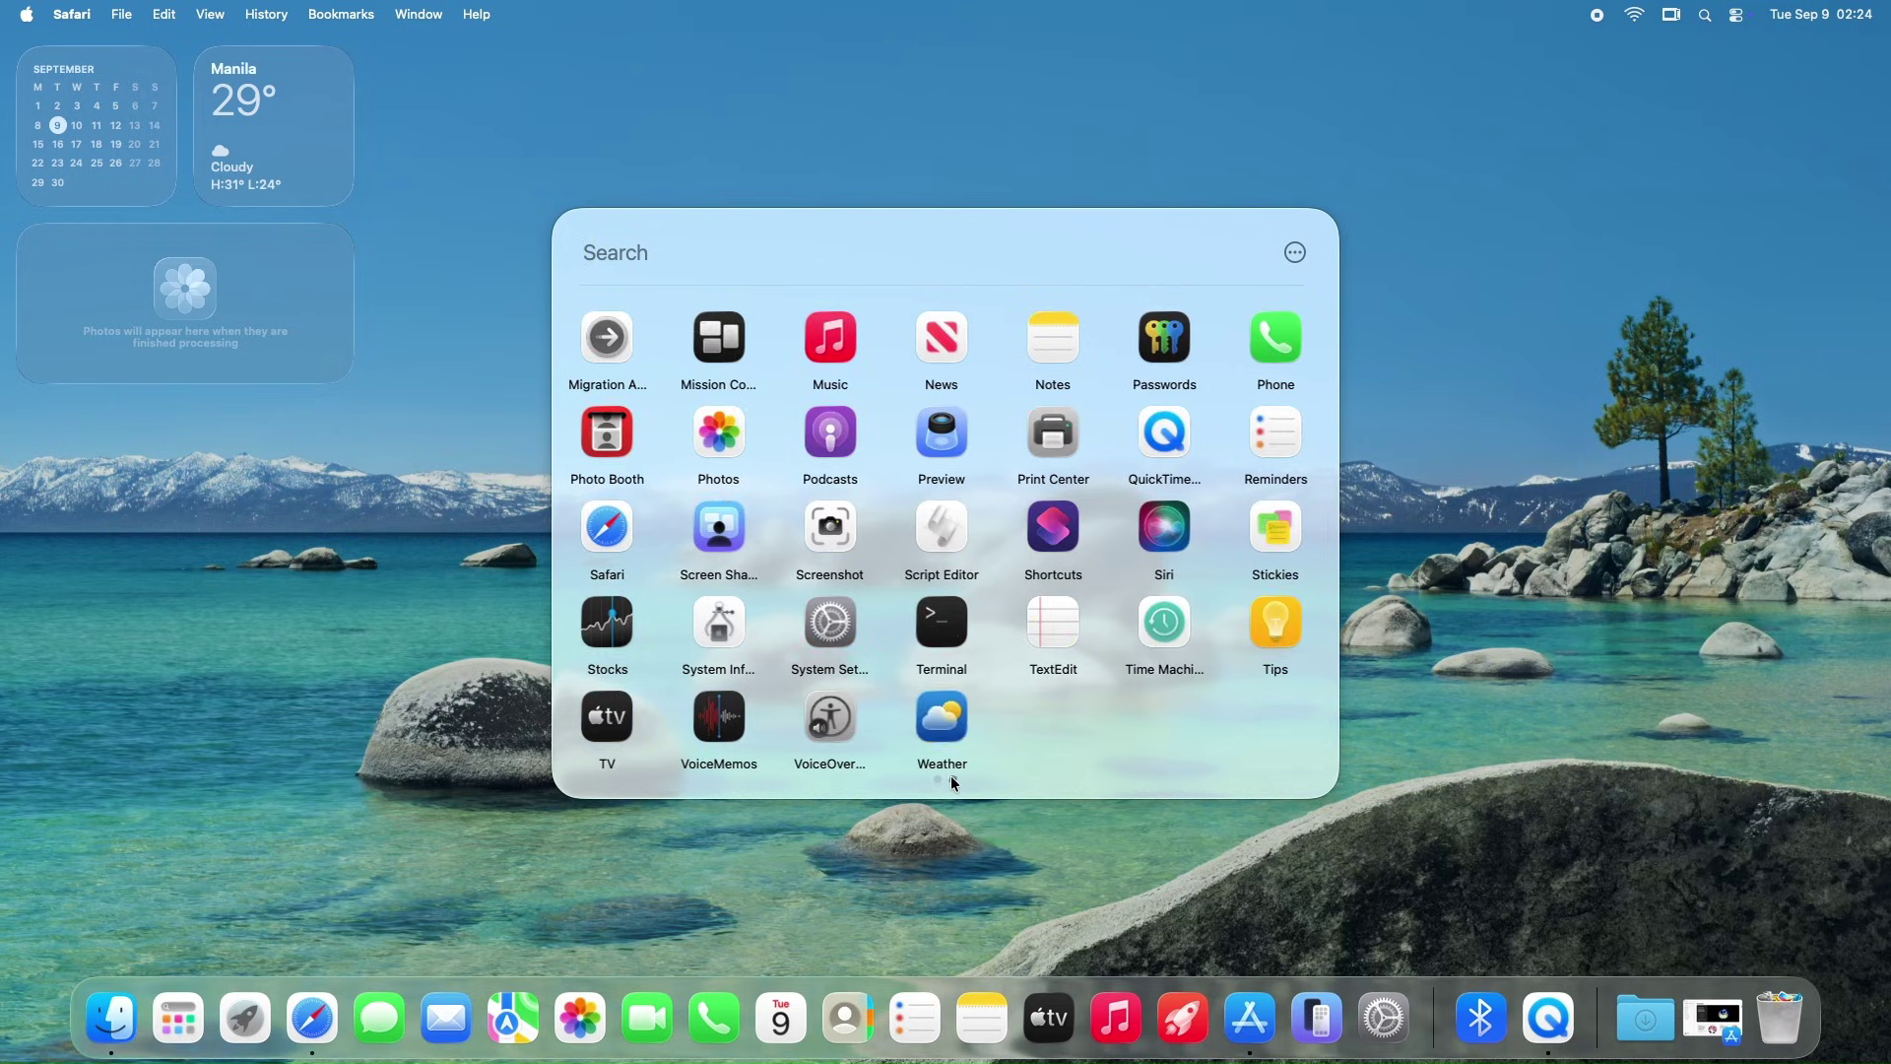
{"action": "left_click", "coordinate": [936, 779]}
{"action": "mouse_move", "coordinate": [873, 636]}
{"action": "left_mouse_down"}
{"action": "mouse_move", "coordinate": [908, 632]}
{"action": "mouse_move", "coordinate": [835, 638]}
{"action": "left_mouse_up"}
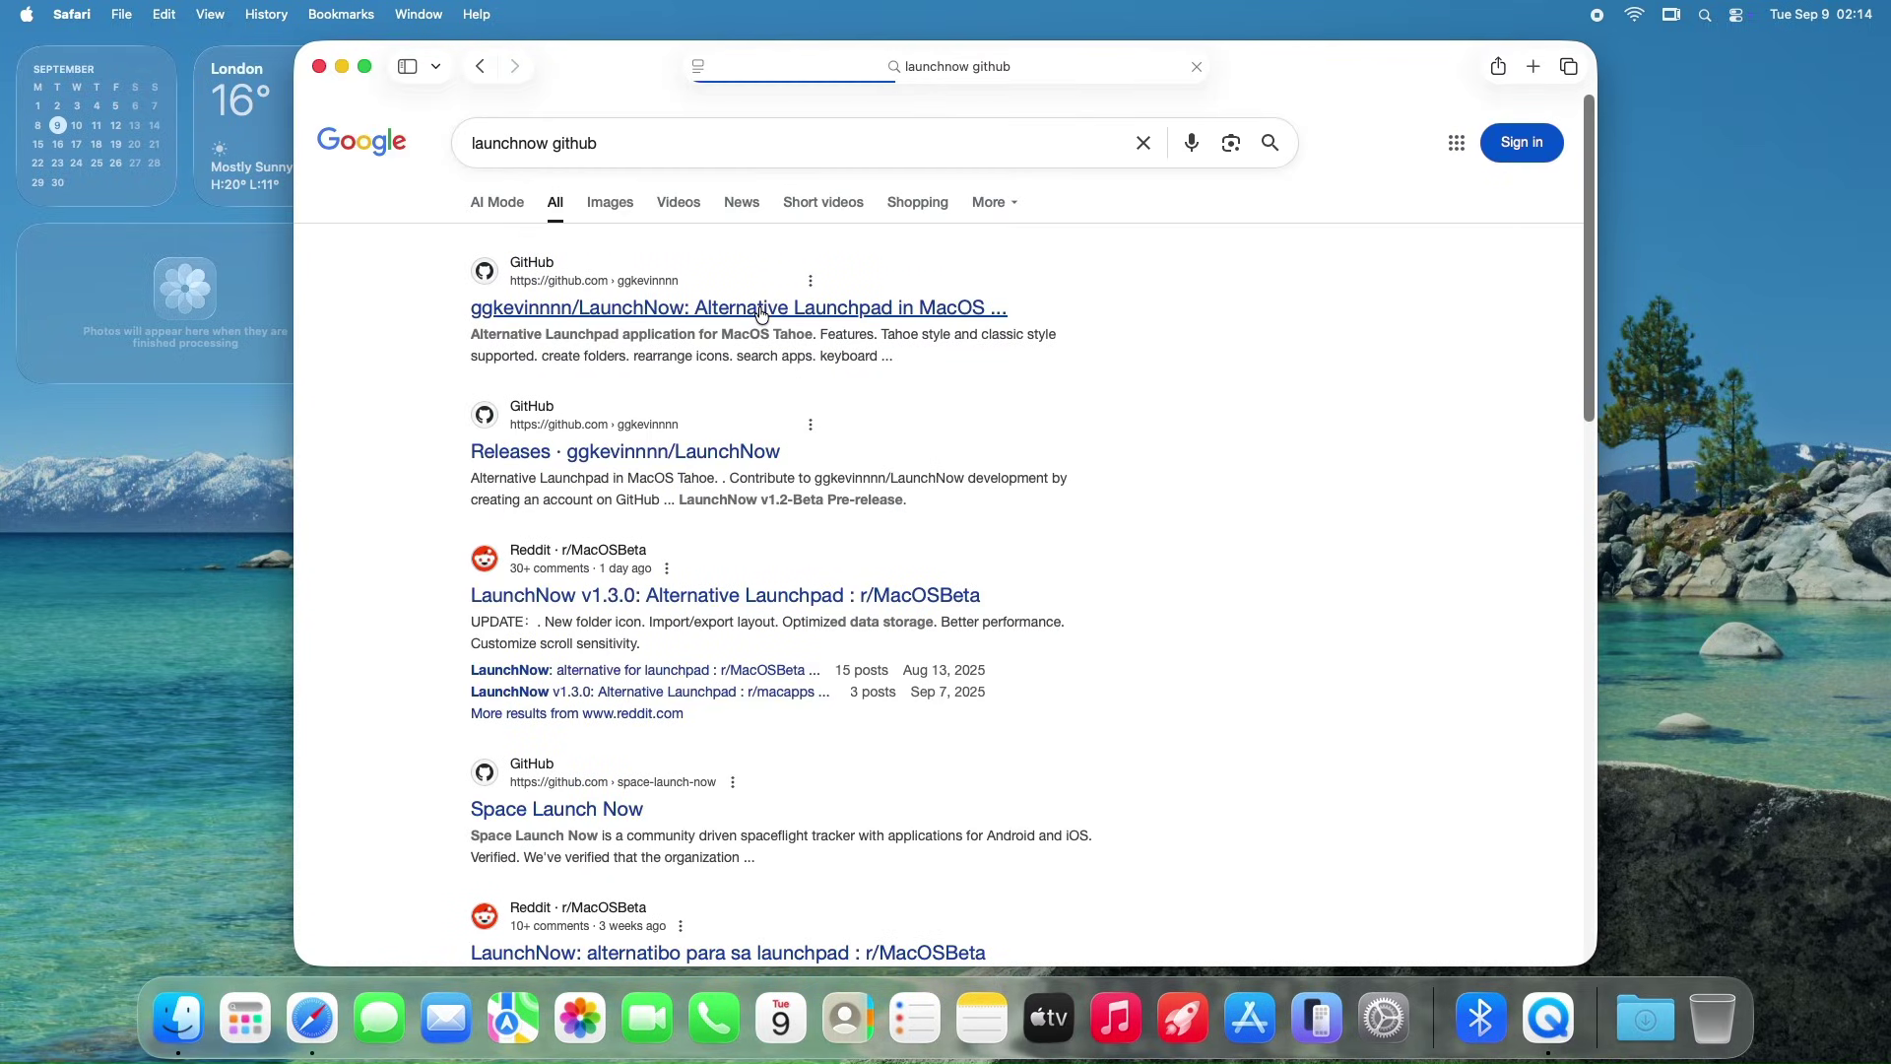
Step: Download LaunchNow_v1.3.0.zip from the GitHub v1.3.0 release, allowing downloads from github.com
{"action": "left_click", "coordinate": [762, 313]}
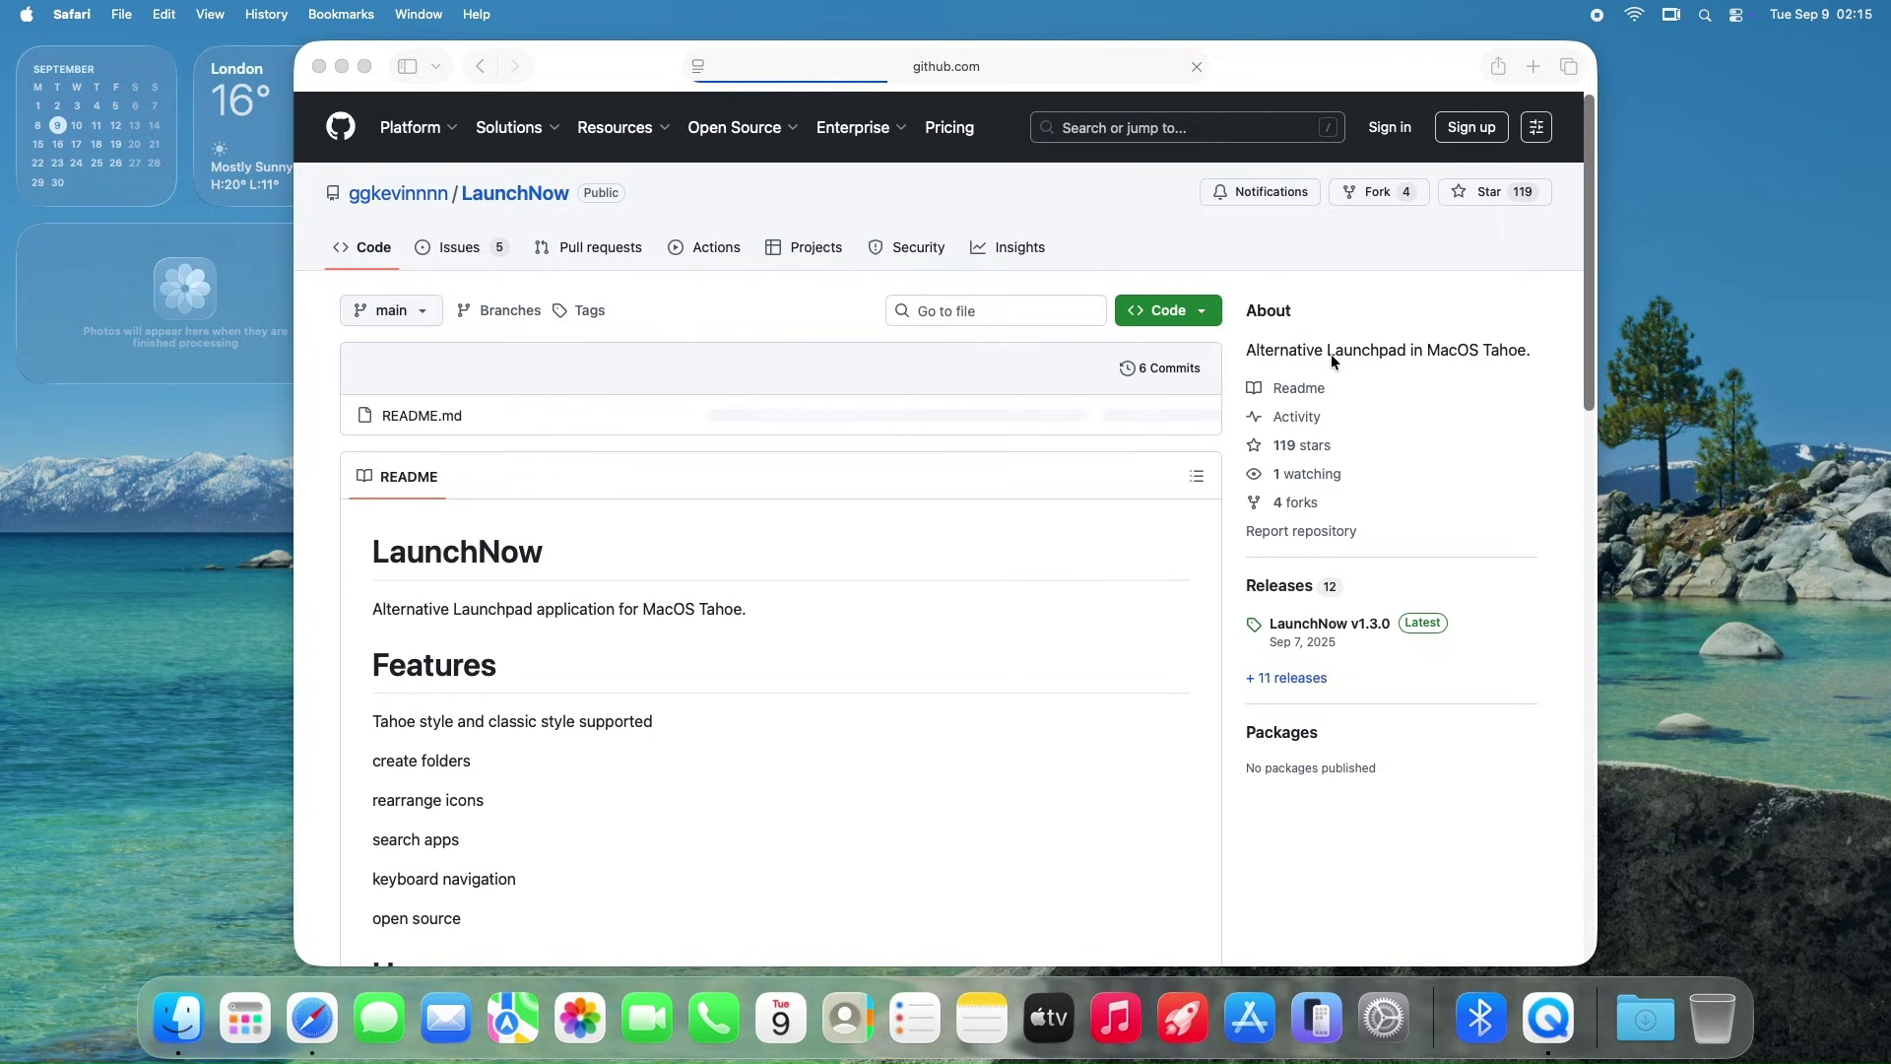
{"action": "left_click", "coordinate": [1300, 625]}
{"action": "left_click", "coordinate": [522, 706]}
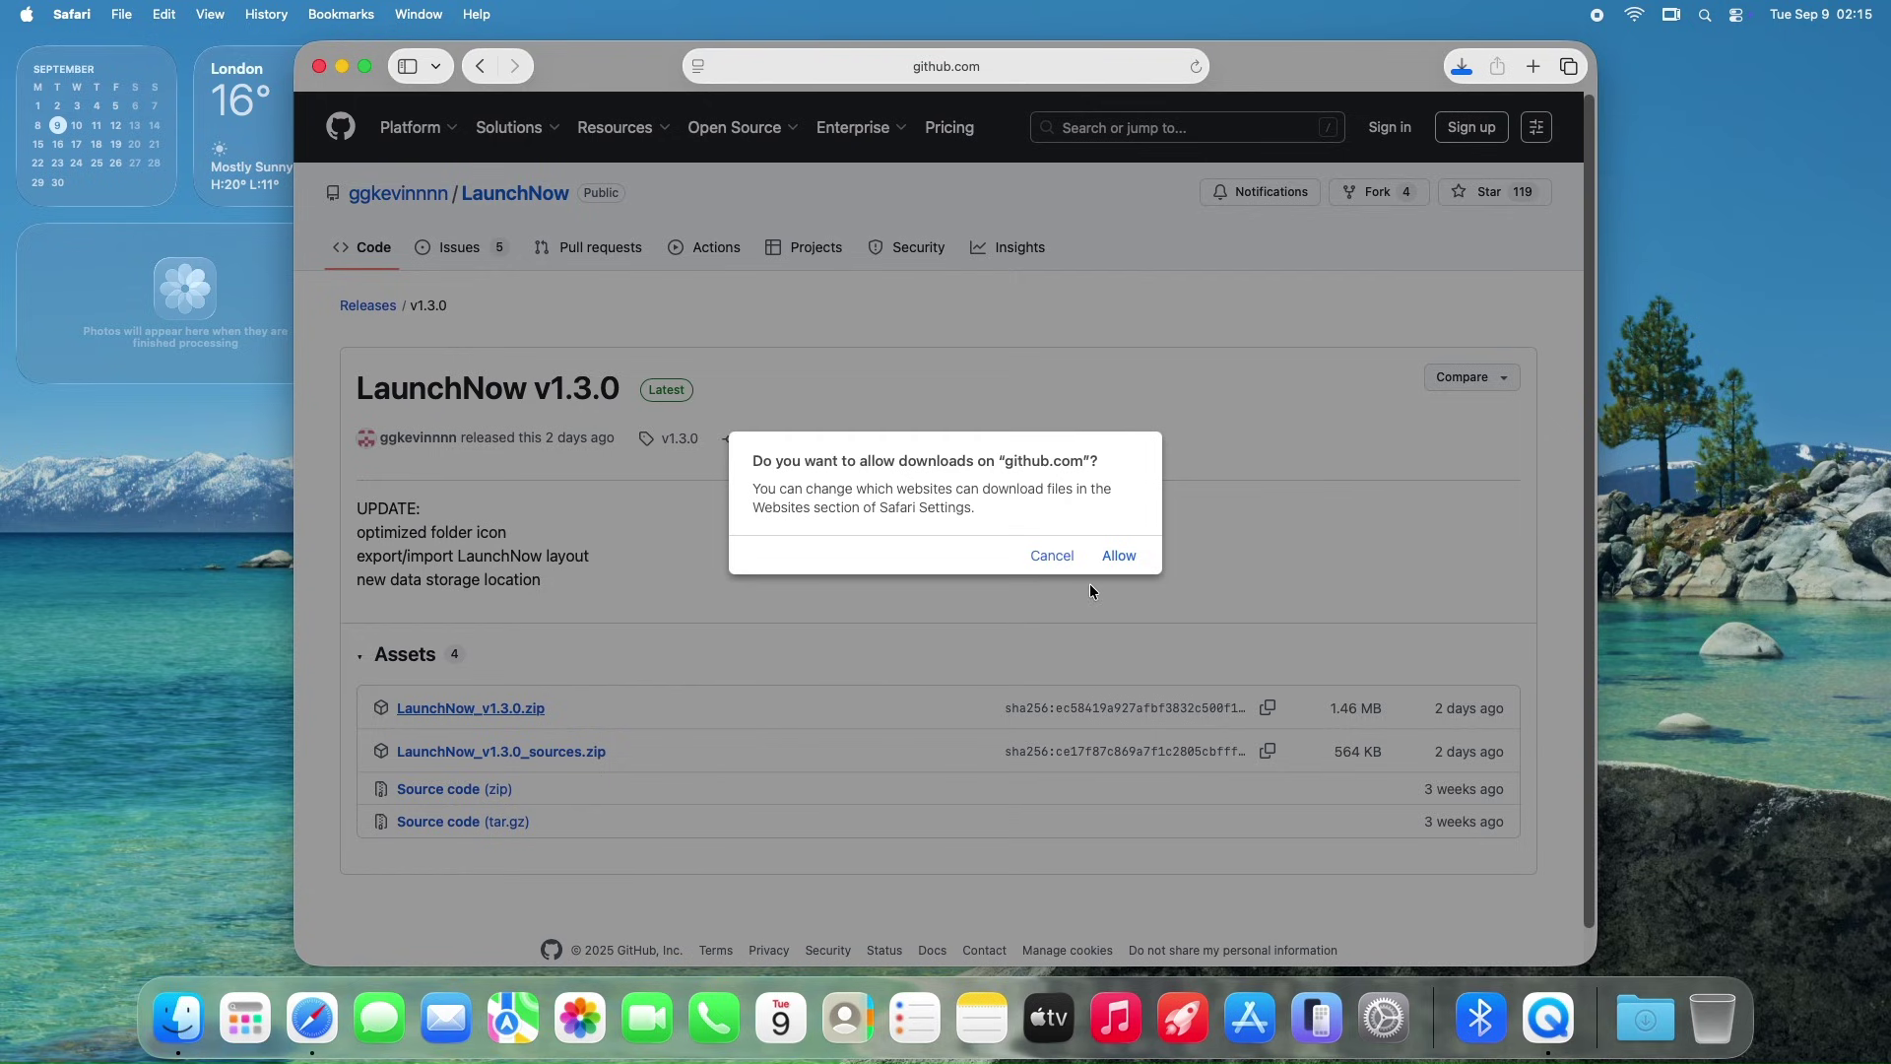
{"action": "left_click", "coordinate": [1120, 556]}
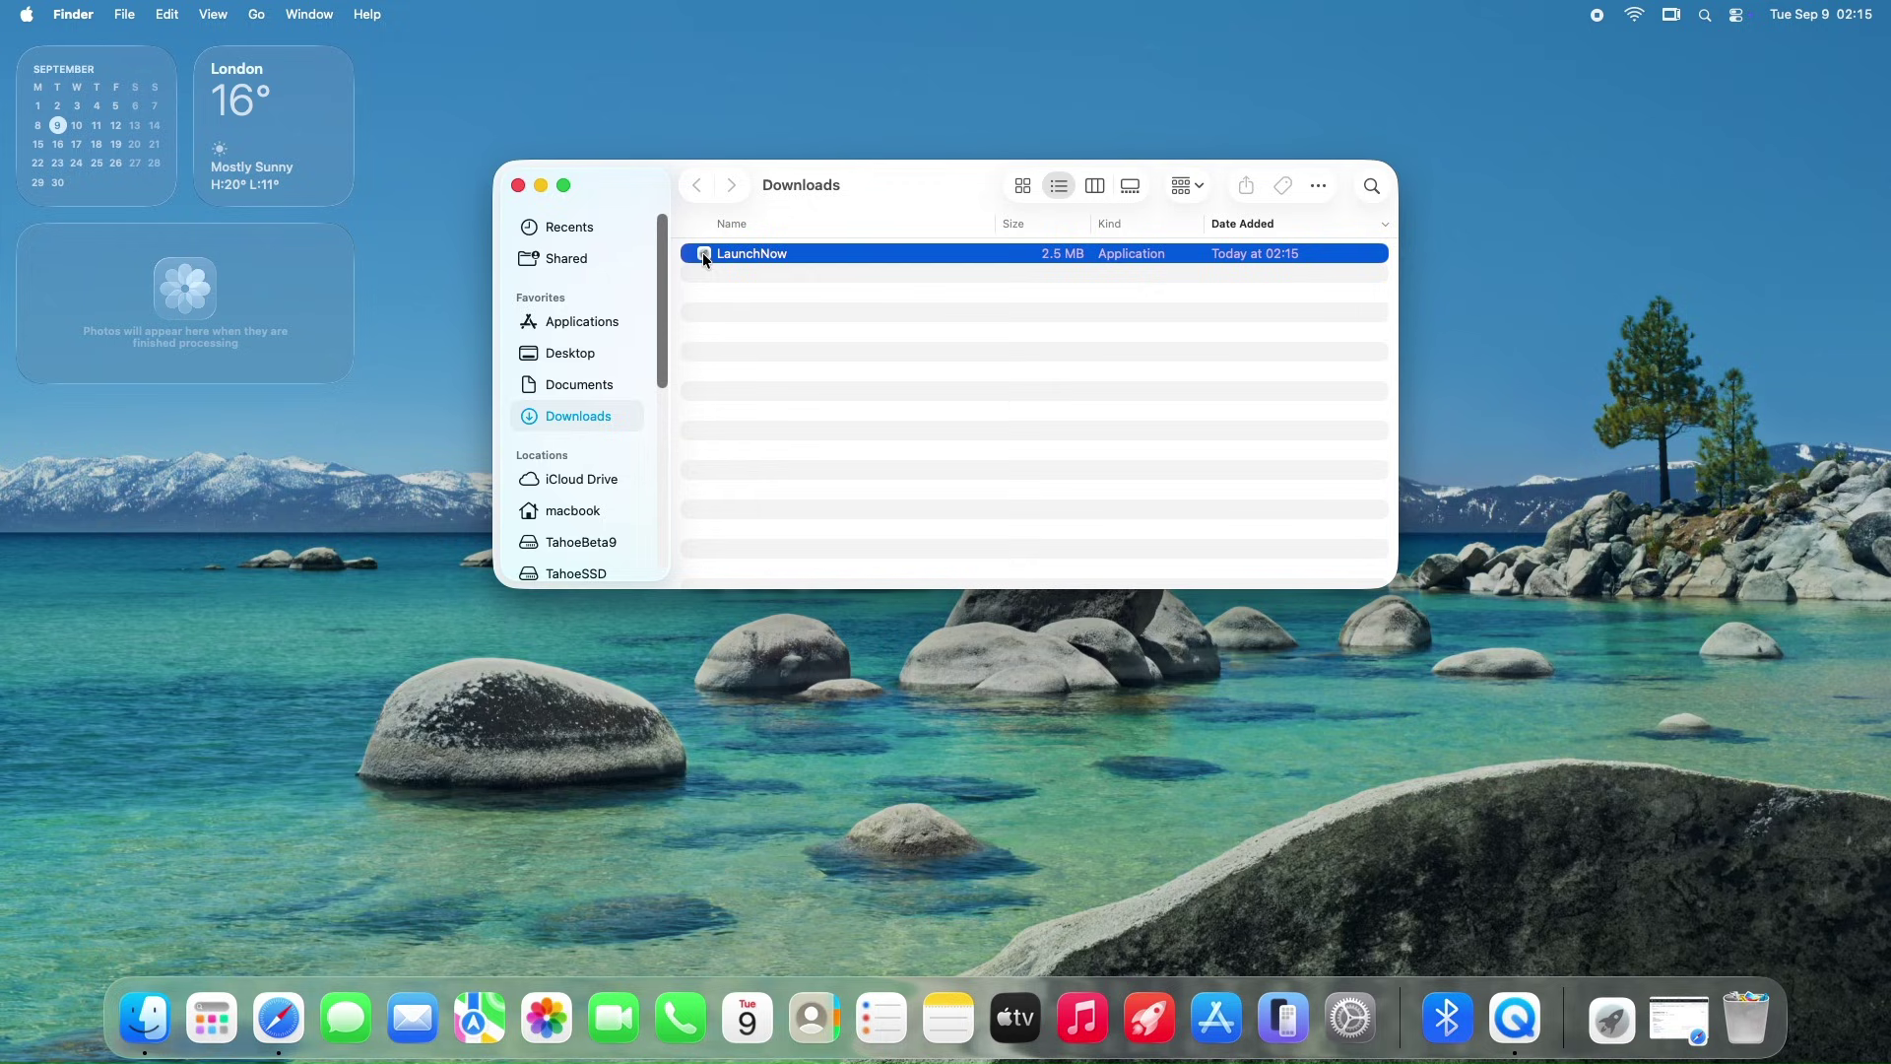
Step: Move LaunchNow from Downloads into Applications, launch it, and dismiss the 'Not Opened' warning
{"action": "left_click_drag", "start_coordinate": [702, 252], "coordinate": [614, 323]}
{"action": "left_click", "coordinate": [613, 323]}
{"action": "left_click", "coordinate": [541, 186]}
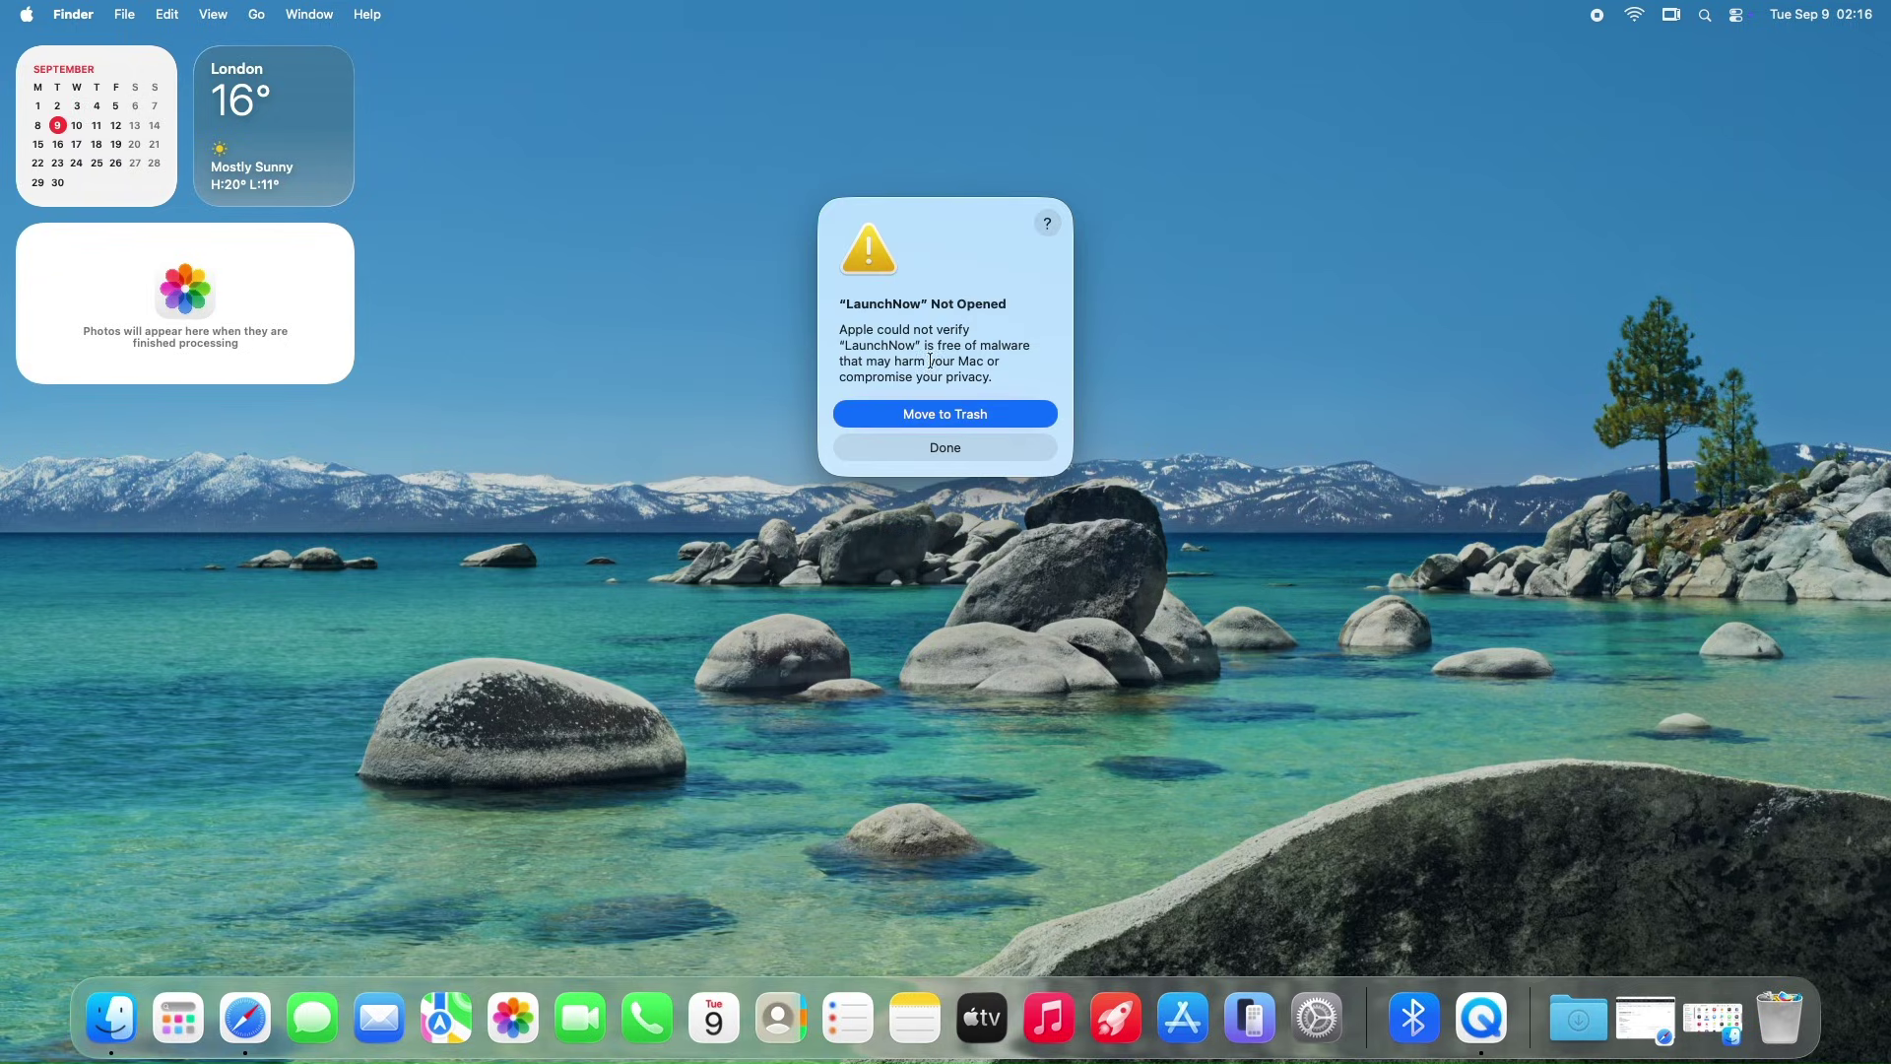
{"action": "left_click", "coordinate": [973, 447]}
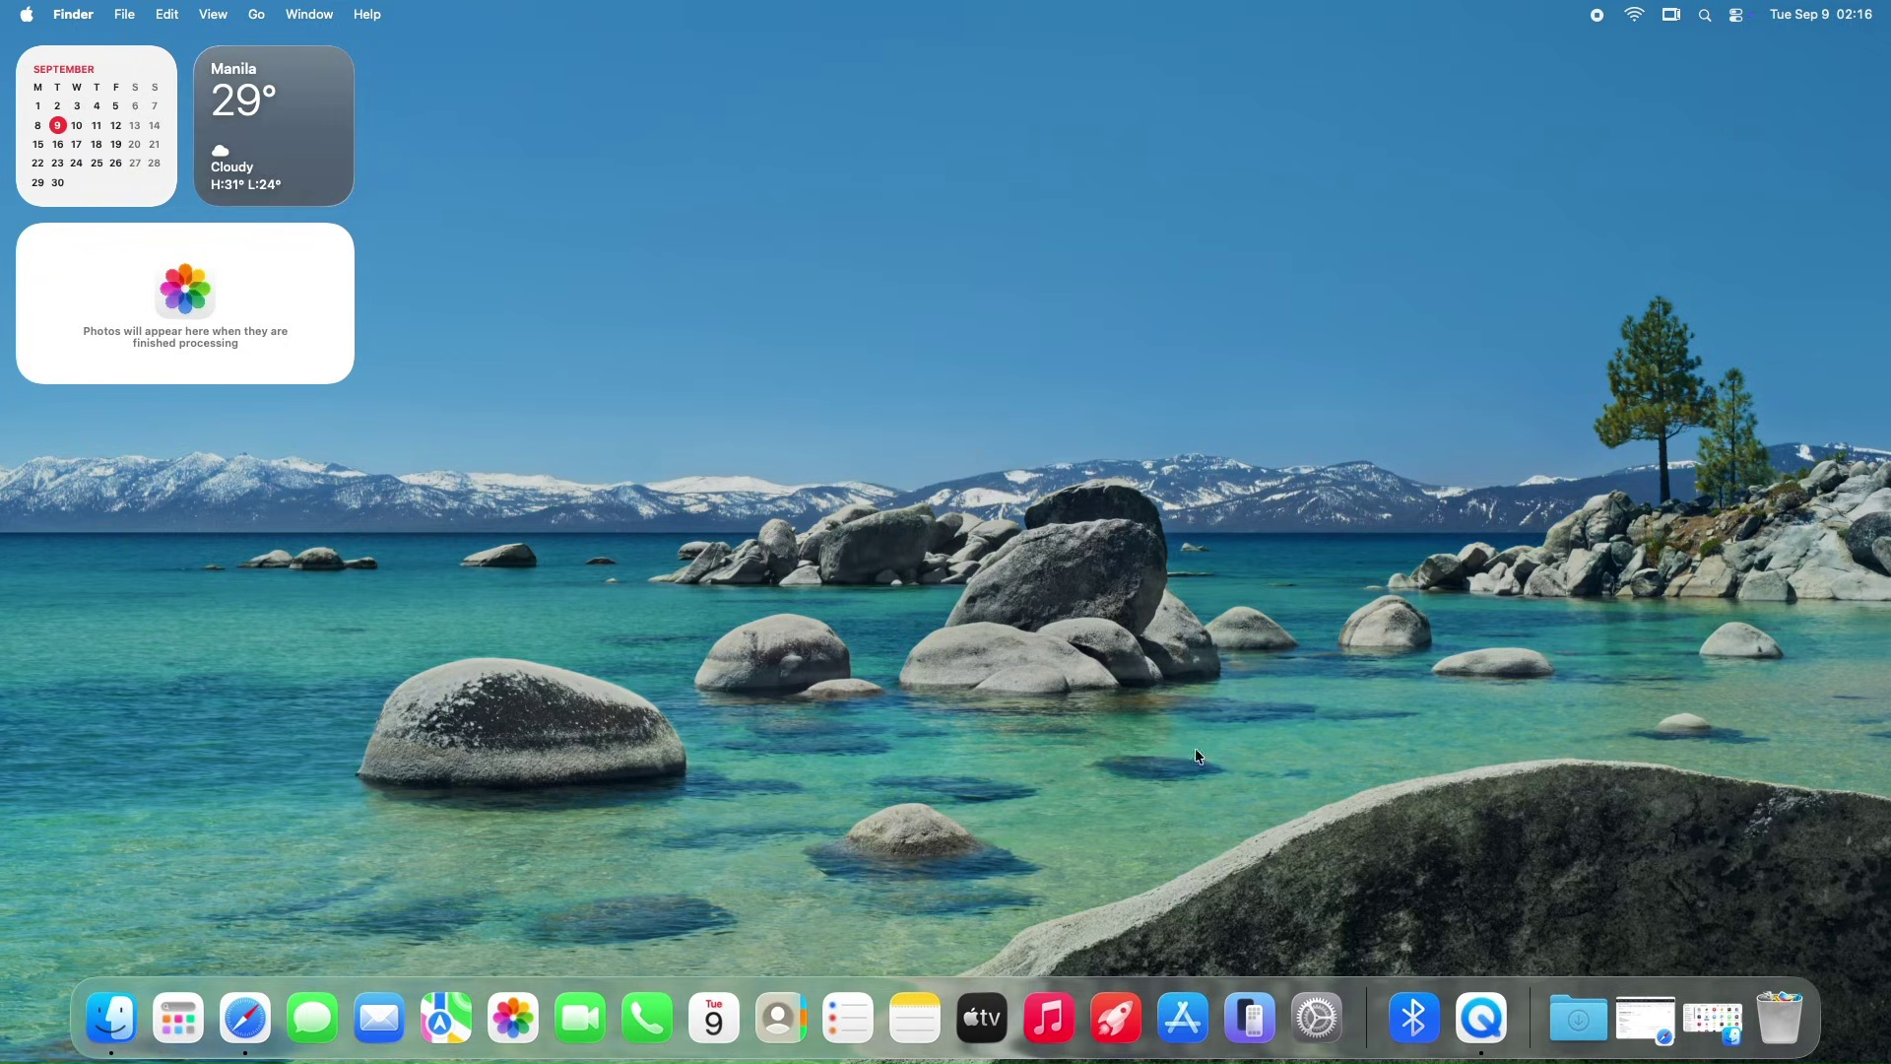
Step: Approve LaunchNow via Open Anyway in Privacy & Security, confirming with the administrator password
{"action": "left_click", "coordinate": [1302, 996]}
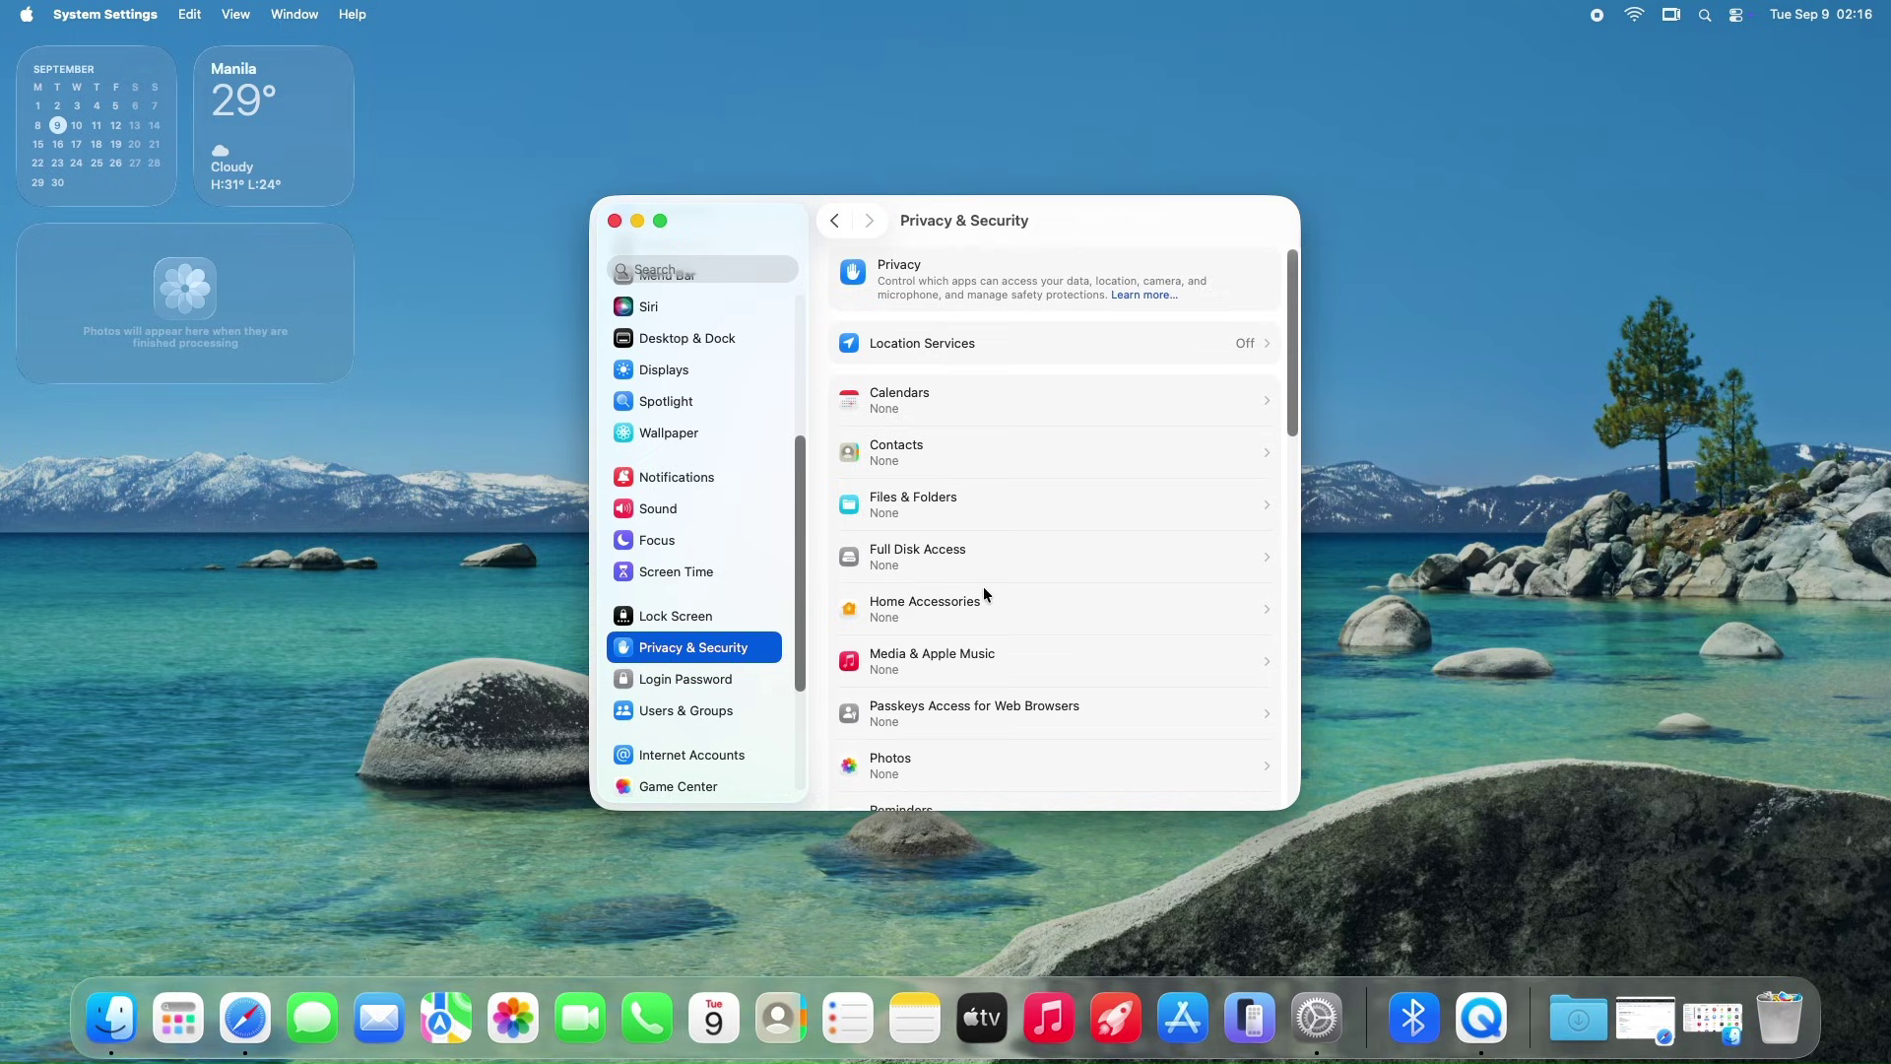
{"action": "left_click_drag", "start_coordinate": [1291, 386], "coordinate": [1277, 775]}
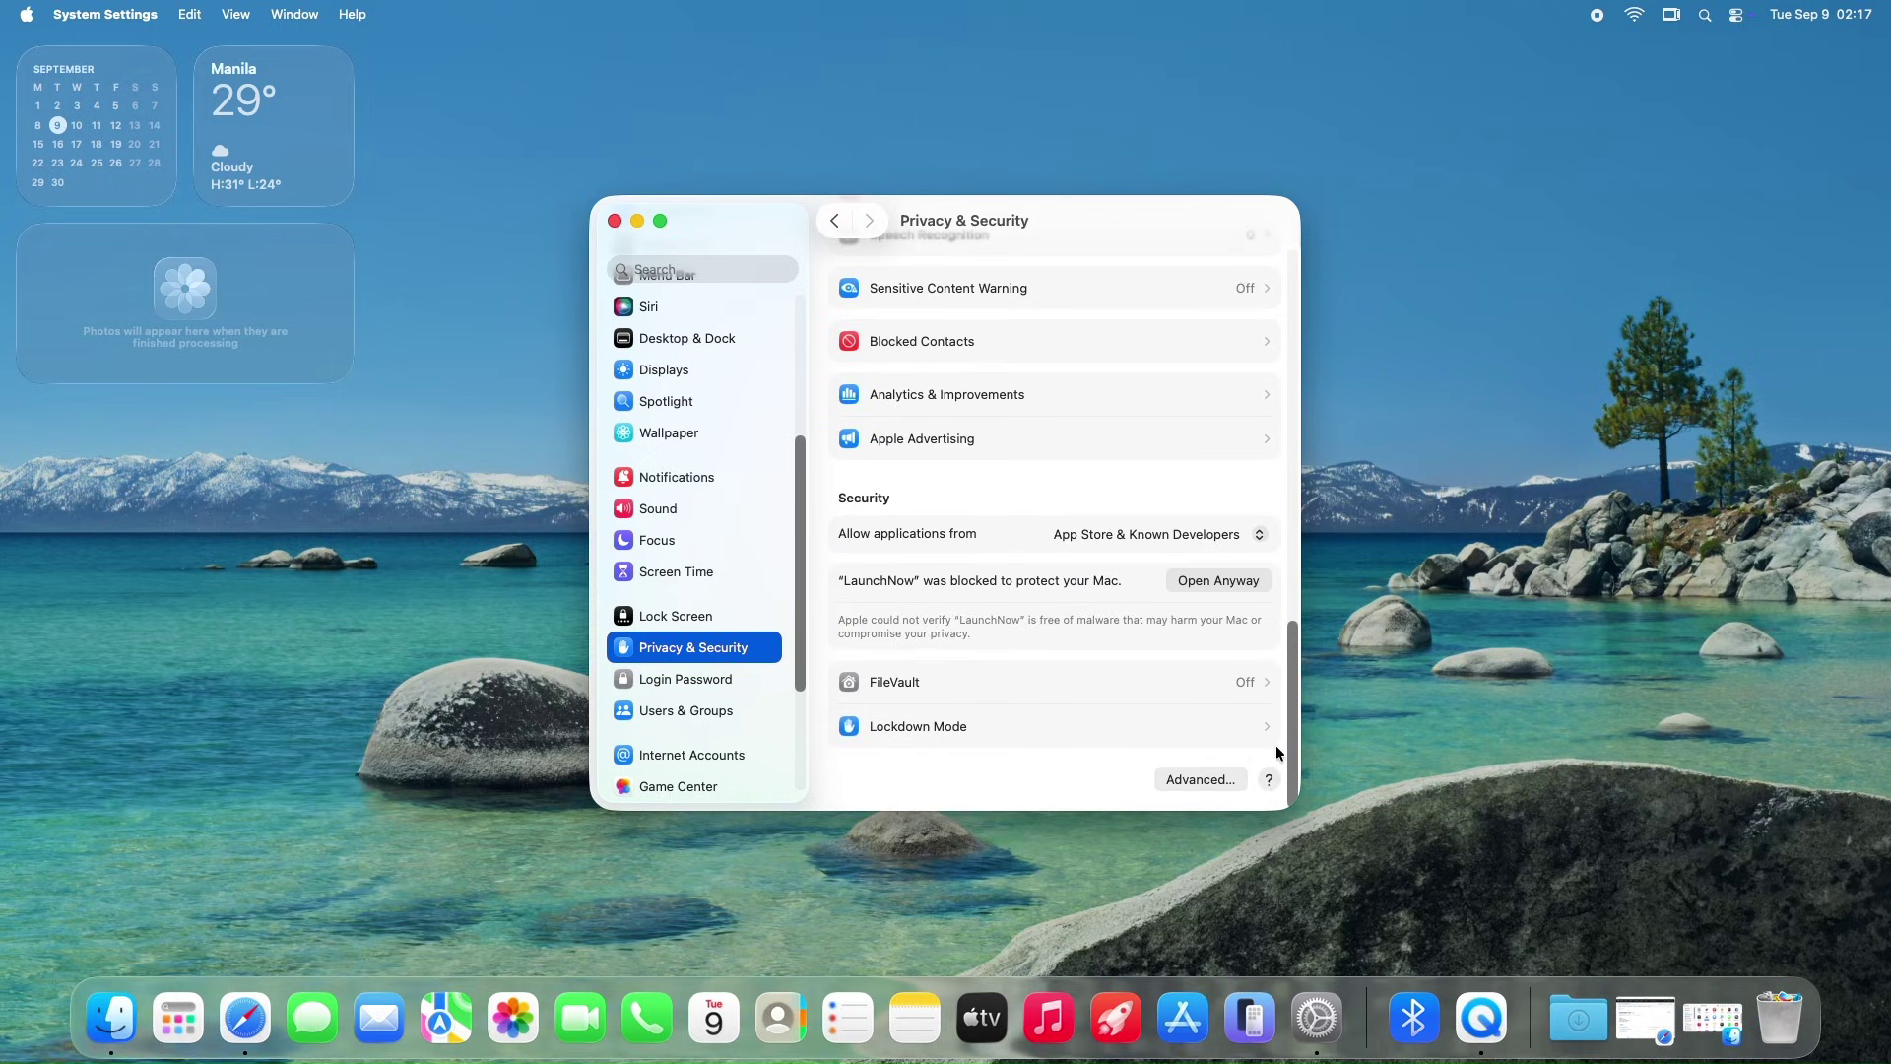
{"action": "left_click", "coordinate": [1218, 581]}
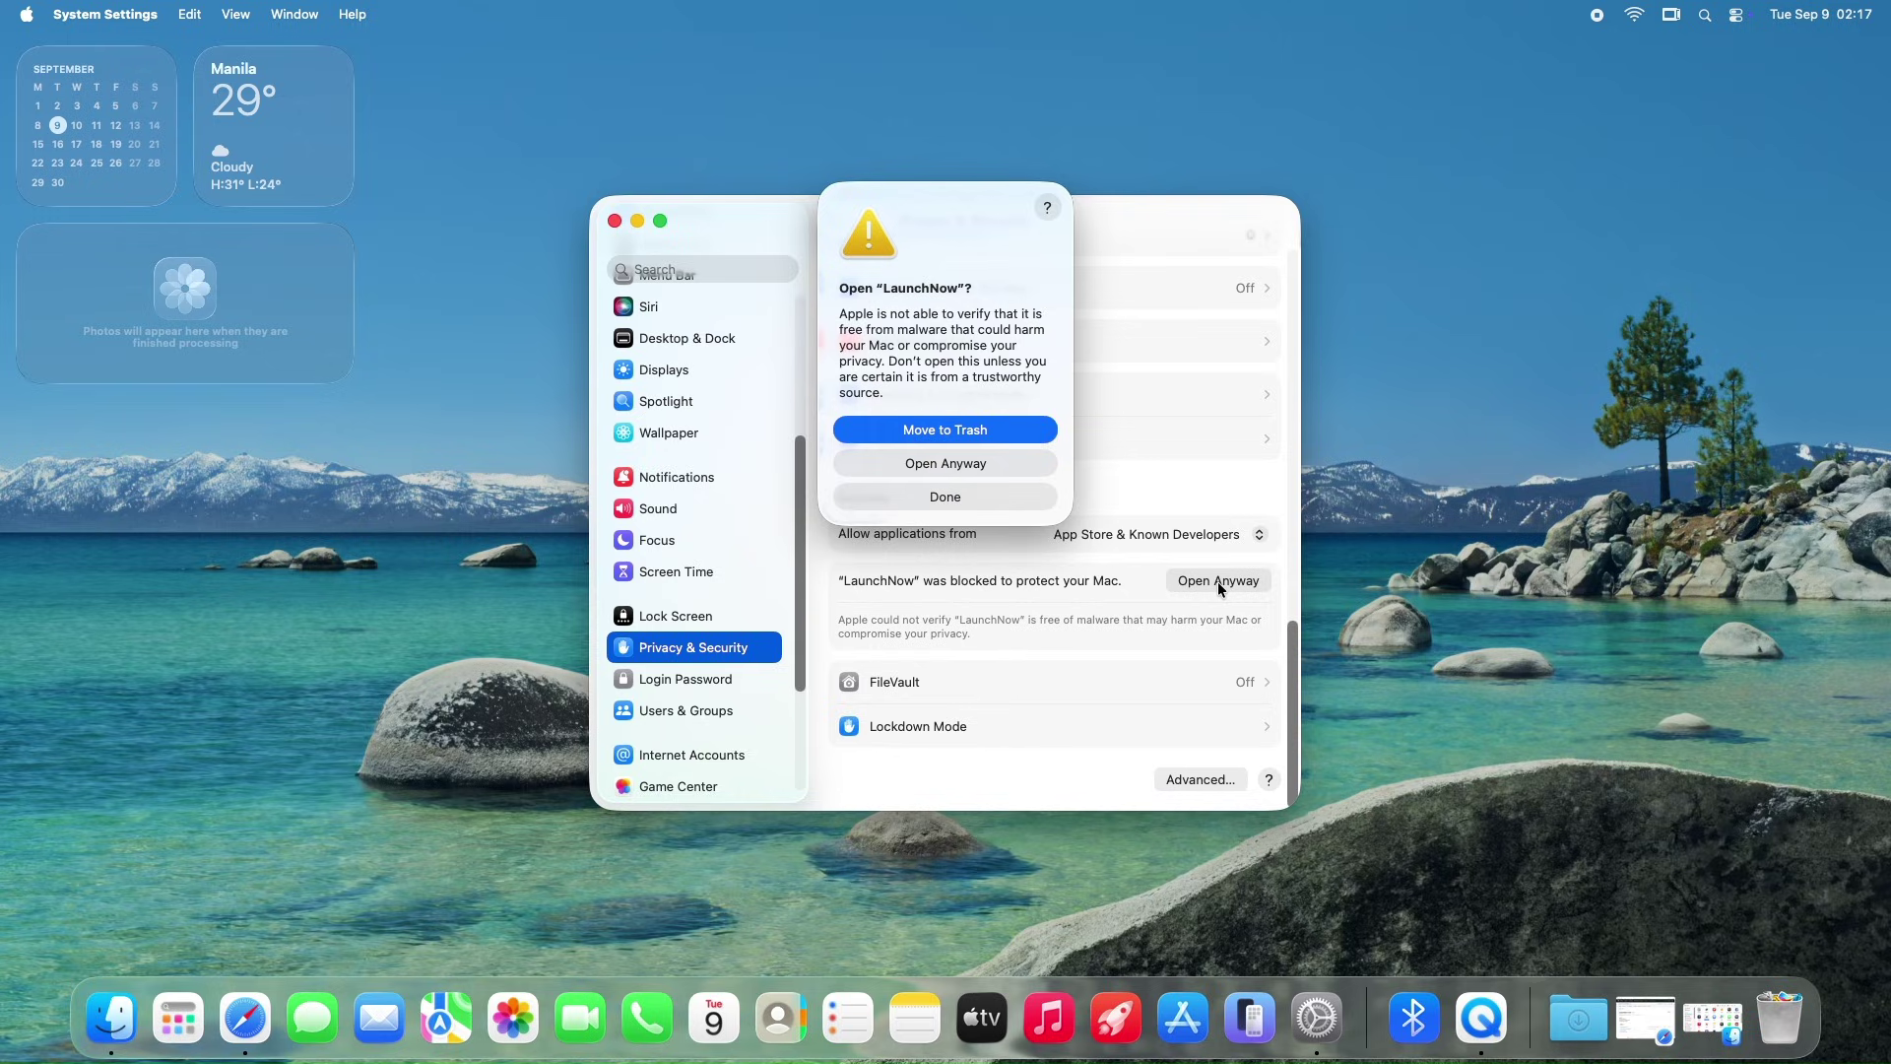
{"action": "left_click", "coordinate": [1012, 459]}
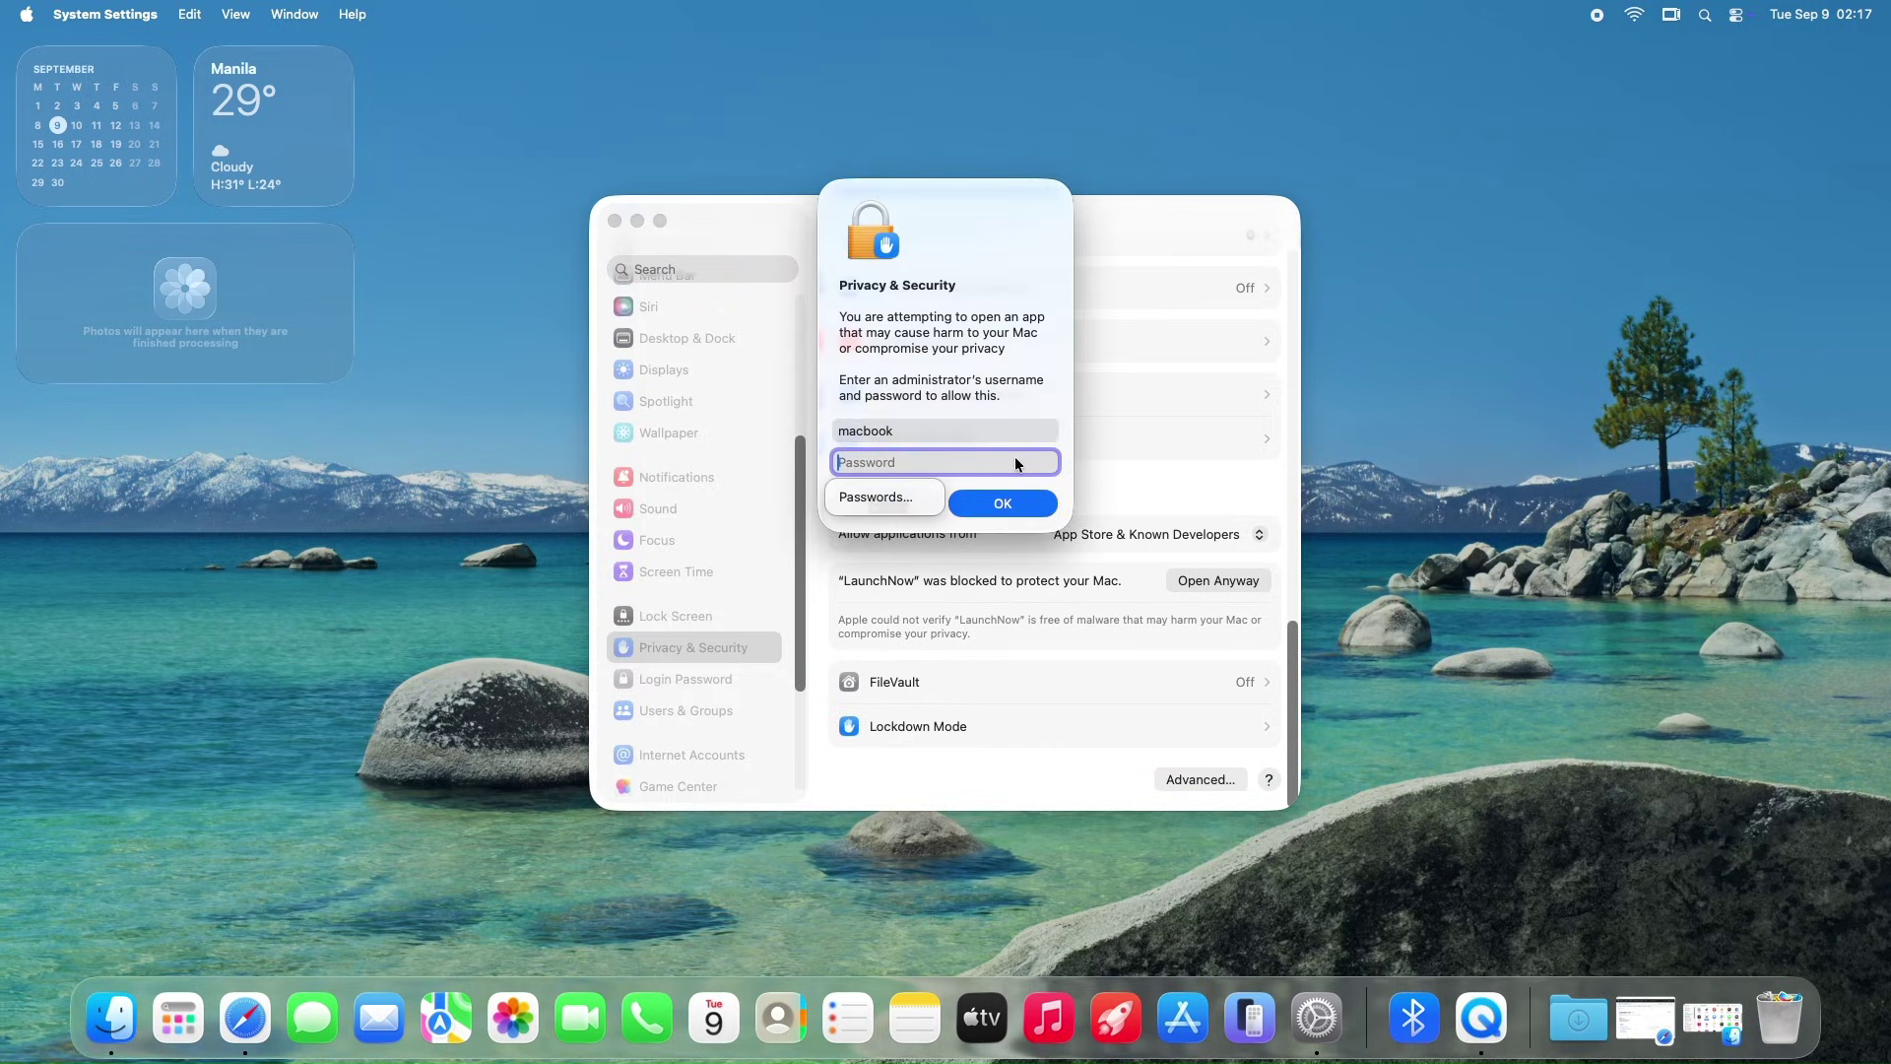
{"action": "type", "text": "****"}
{"action": "key", "text": "Return"}
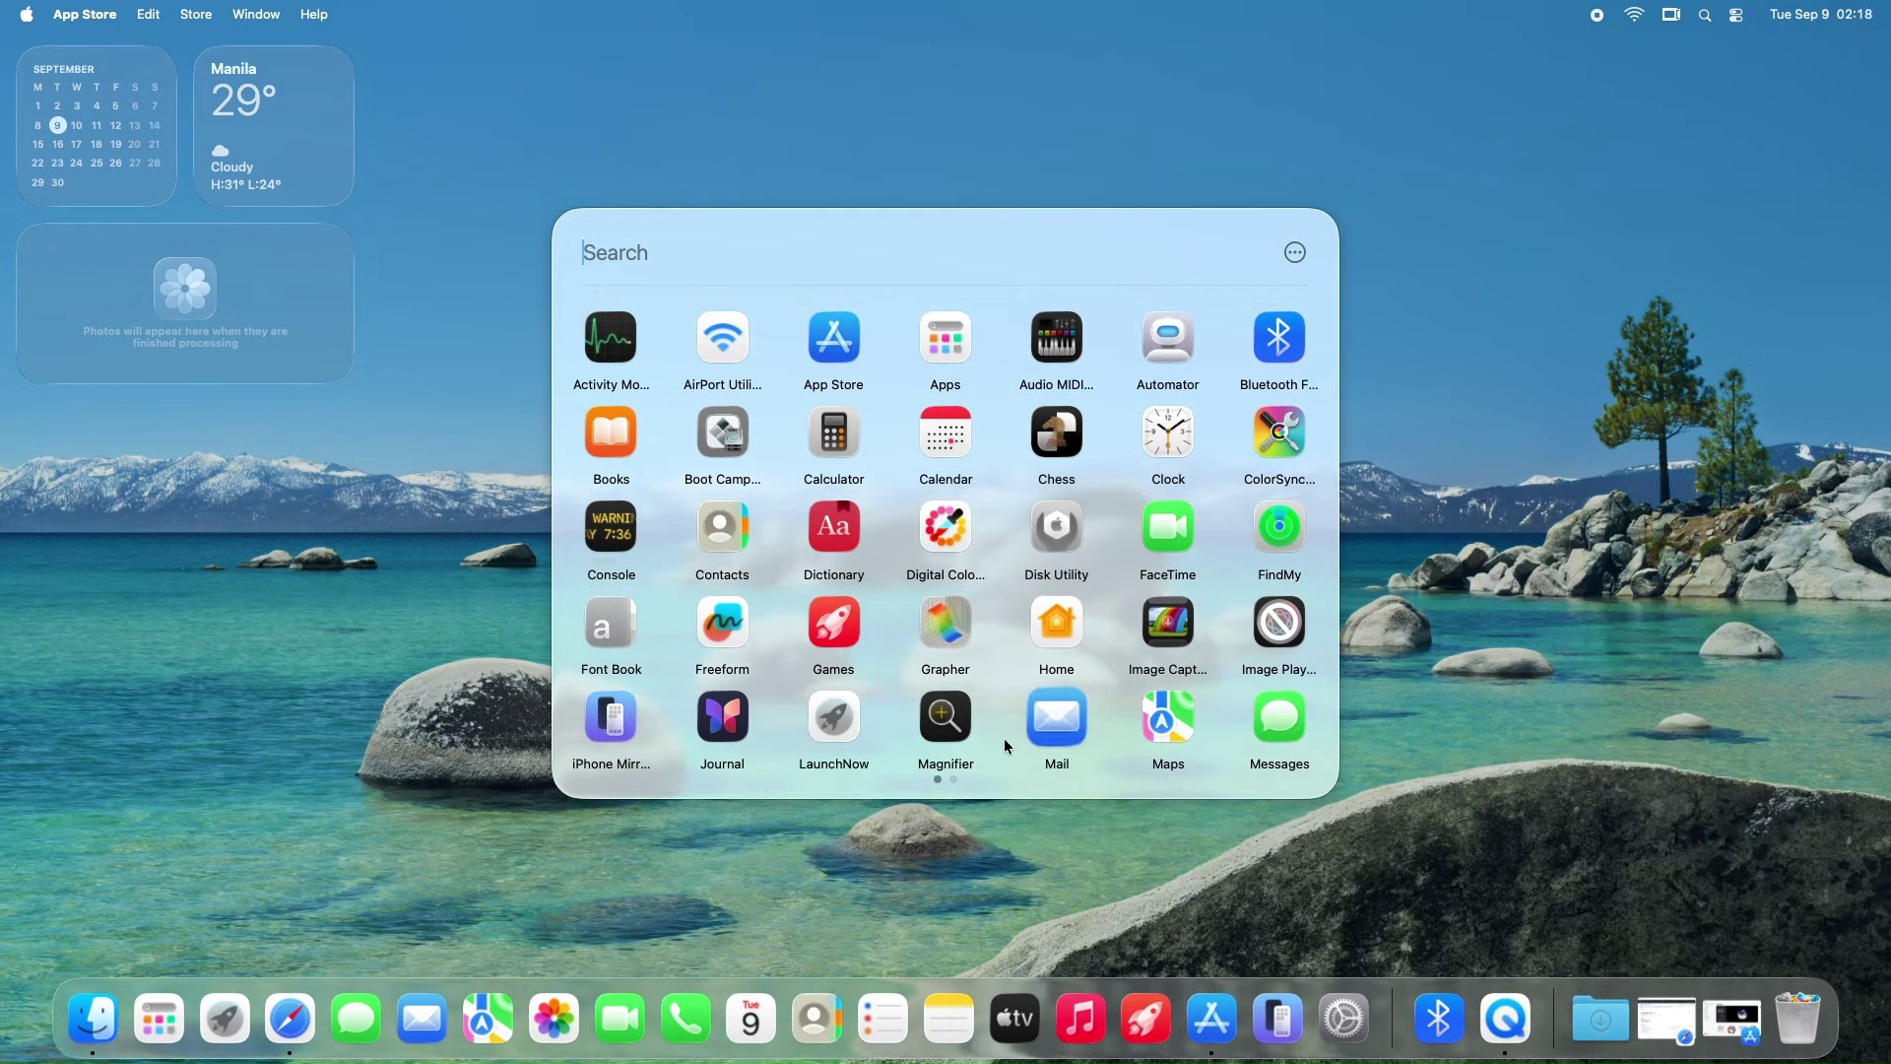
Step: Flip pages, close the grid, check the Apps list, then reopen LaunchNow on page two
{"action": "left_click", "coordinate": [953, 778]}
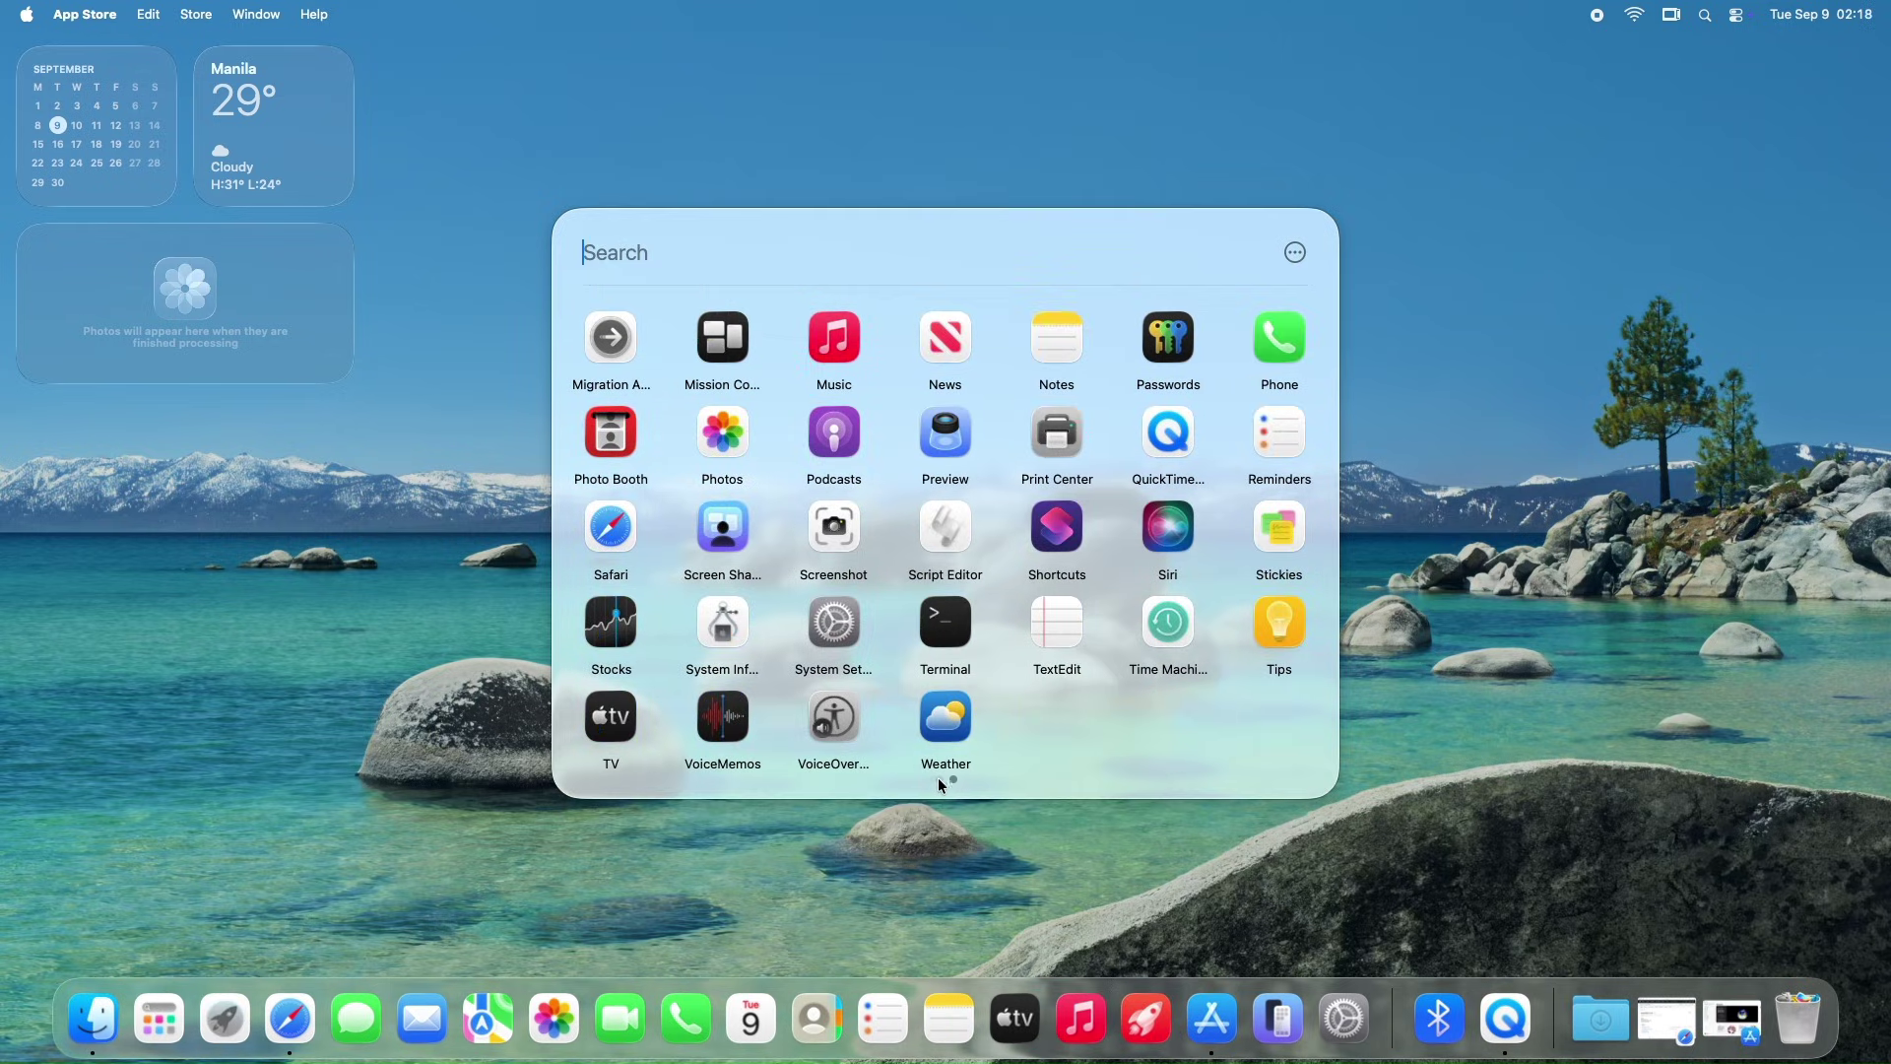
{"action": "left_click", "coordinate": [936, 778]}
{"action": "left_click", "coordinate": [316, 827]}
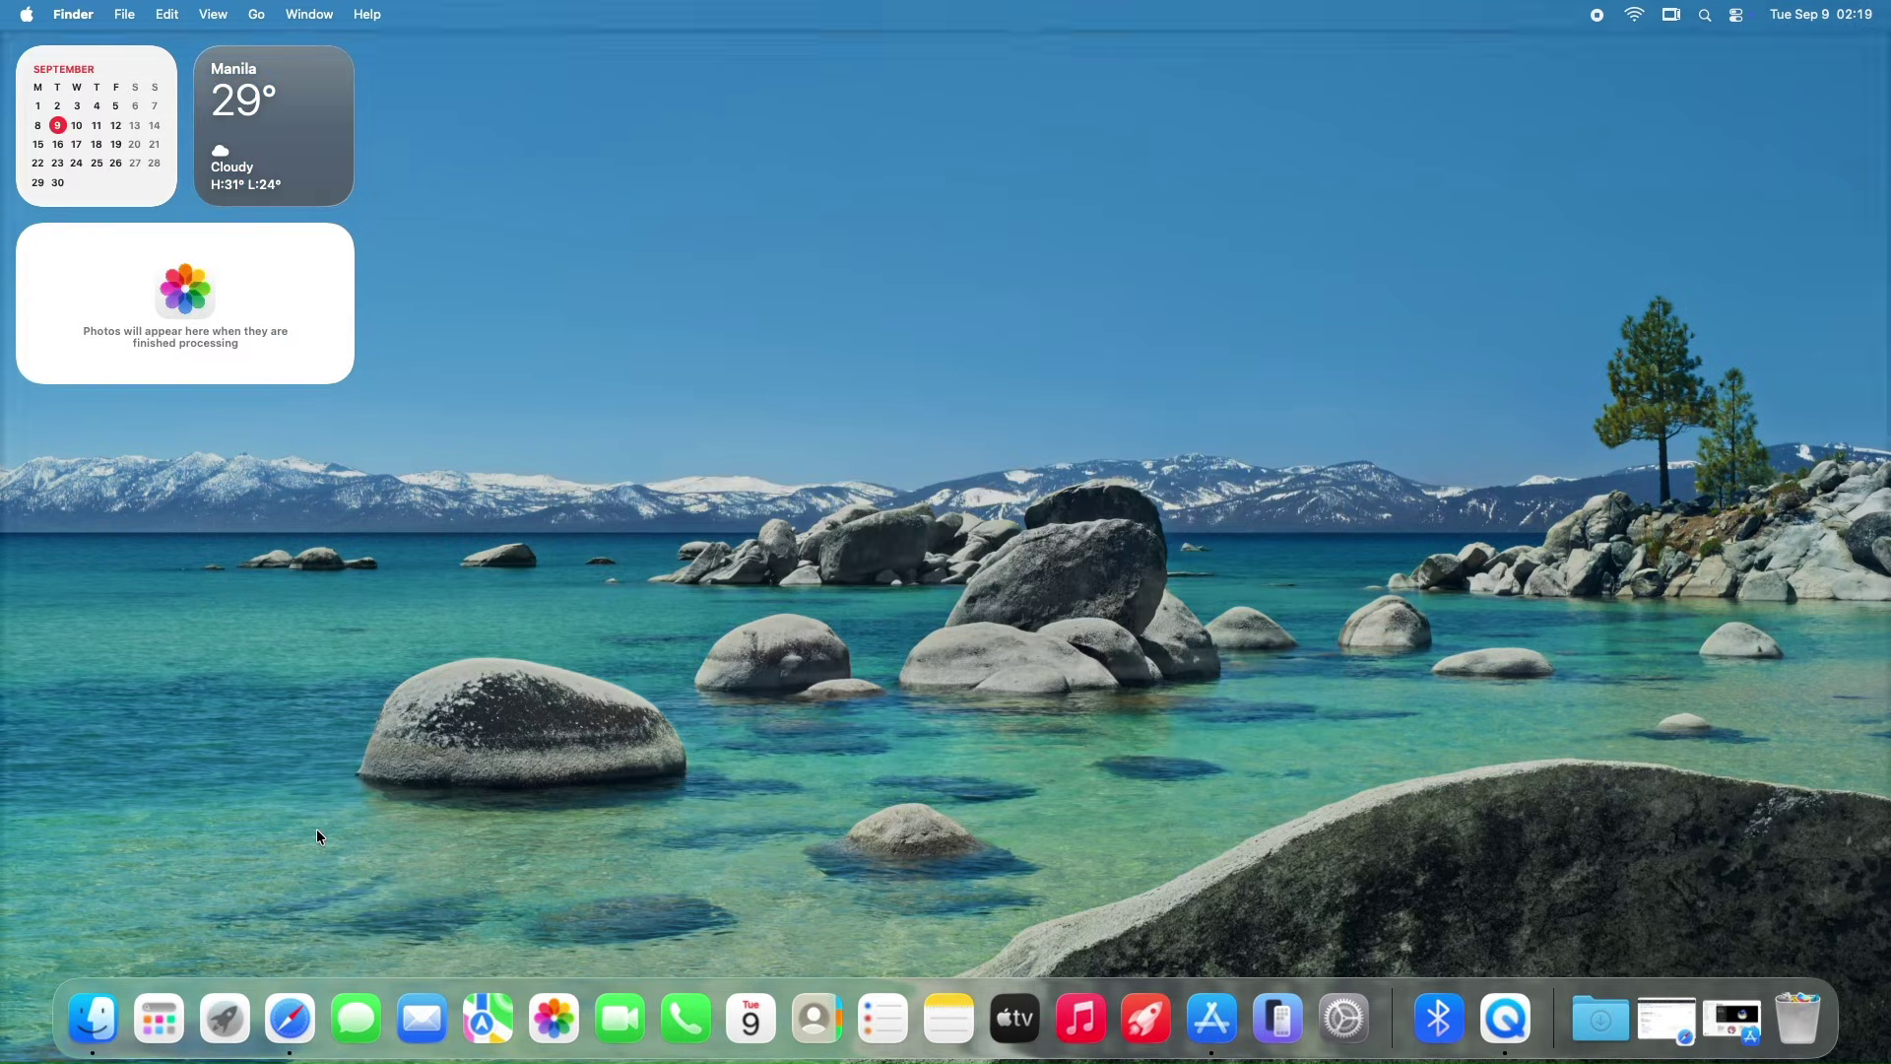
{"action": "left_click", "coordinate": [162, 1018]}
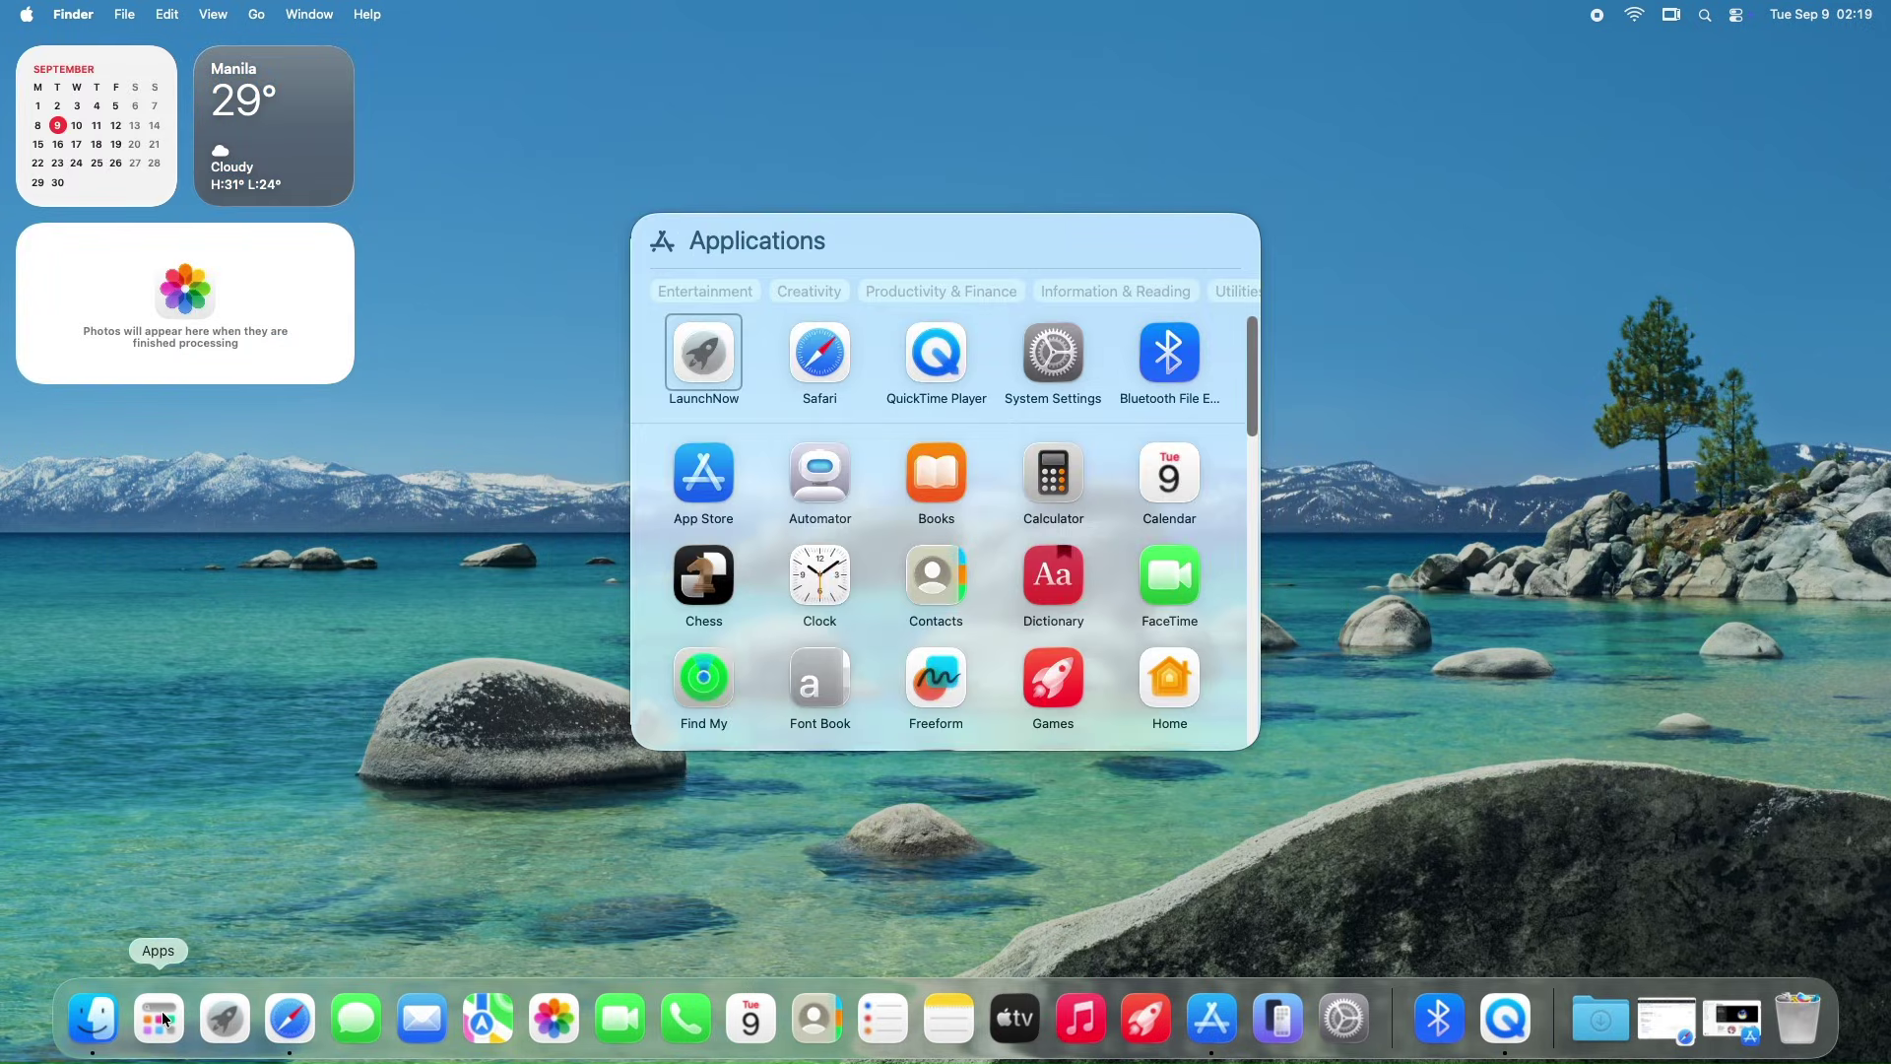
{"action": "left_click", "coordinate": [191, 942]}
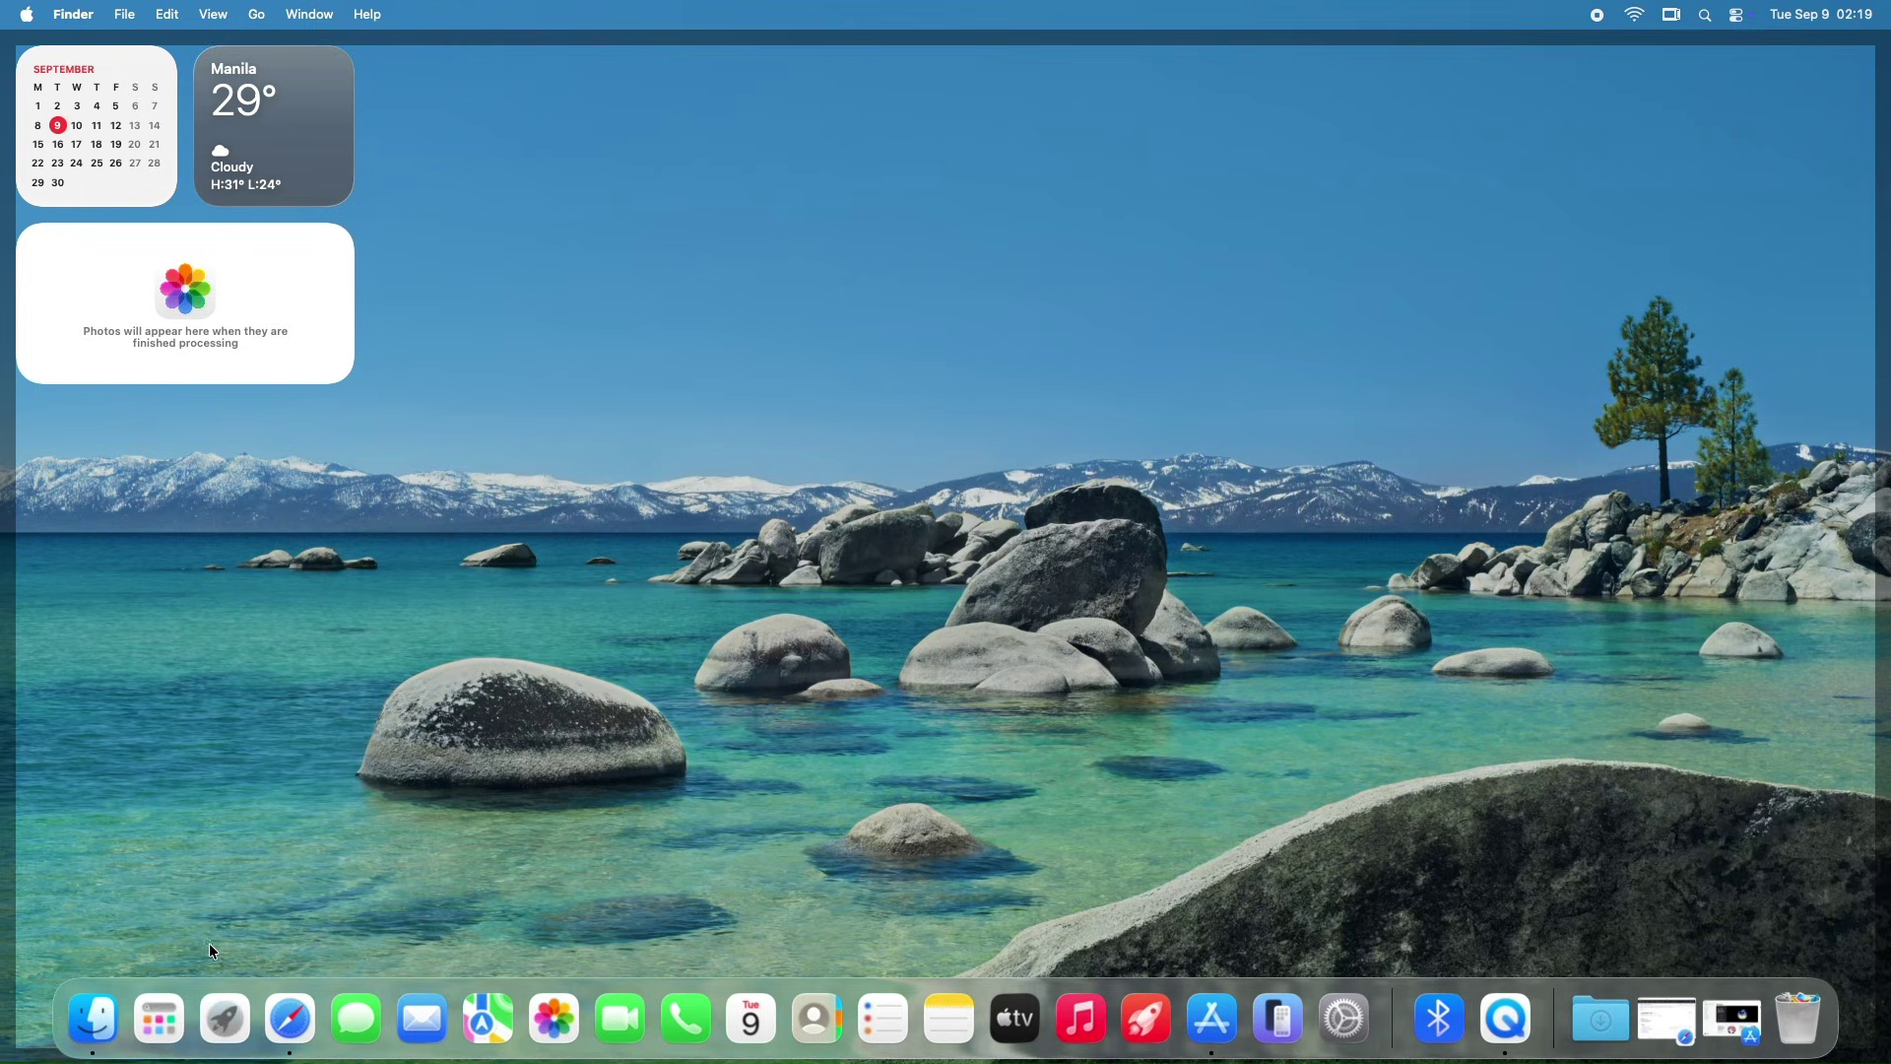
{"action": "left_click", "coordinate": [225, 1018]}
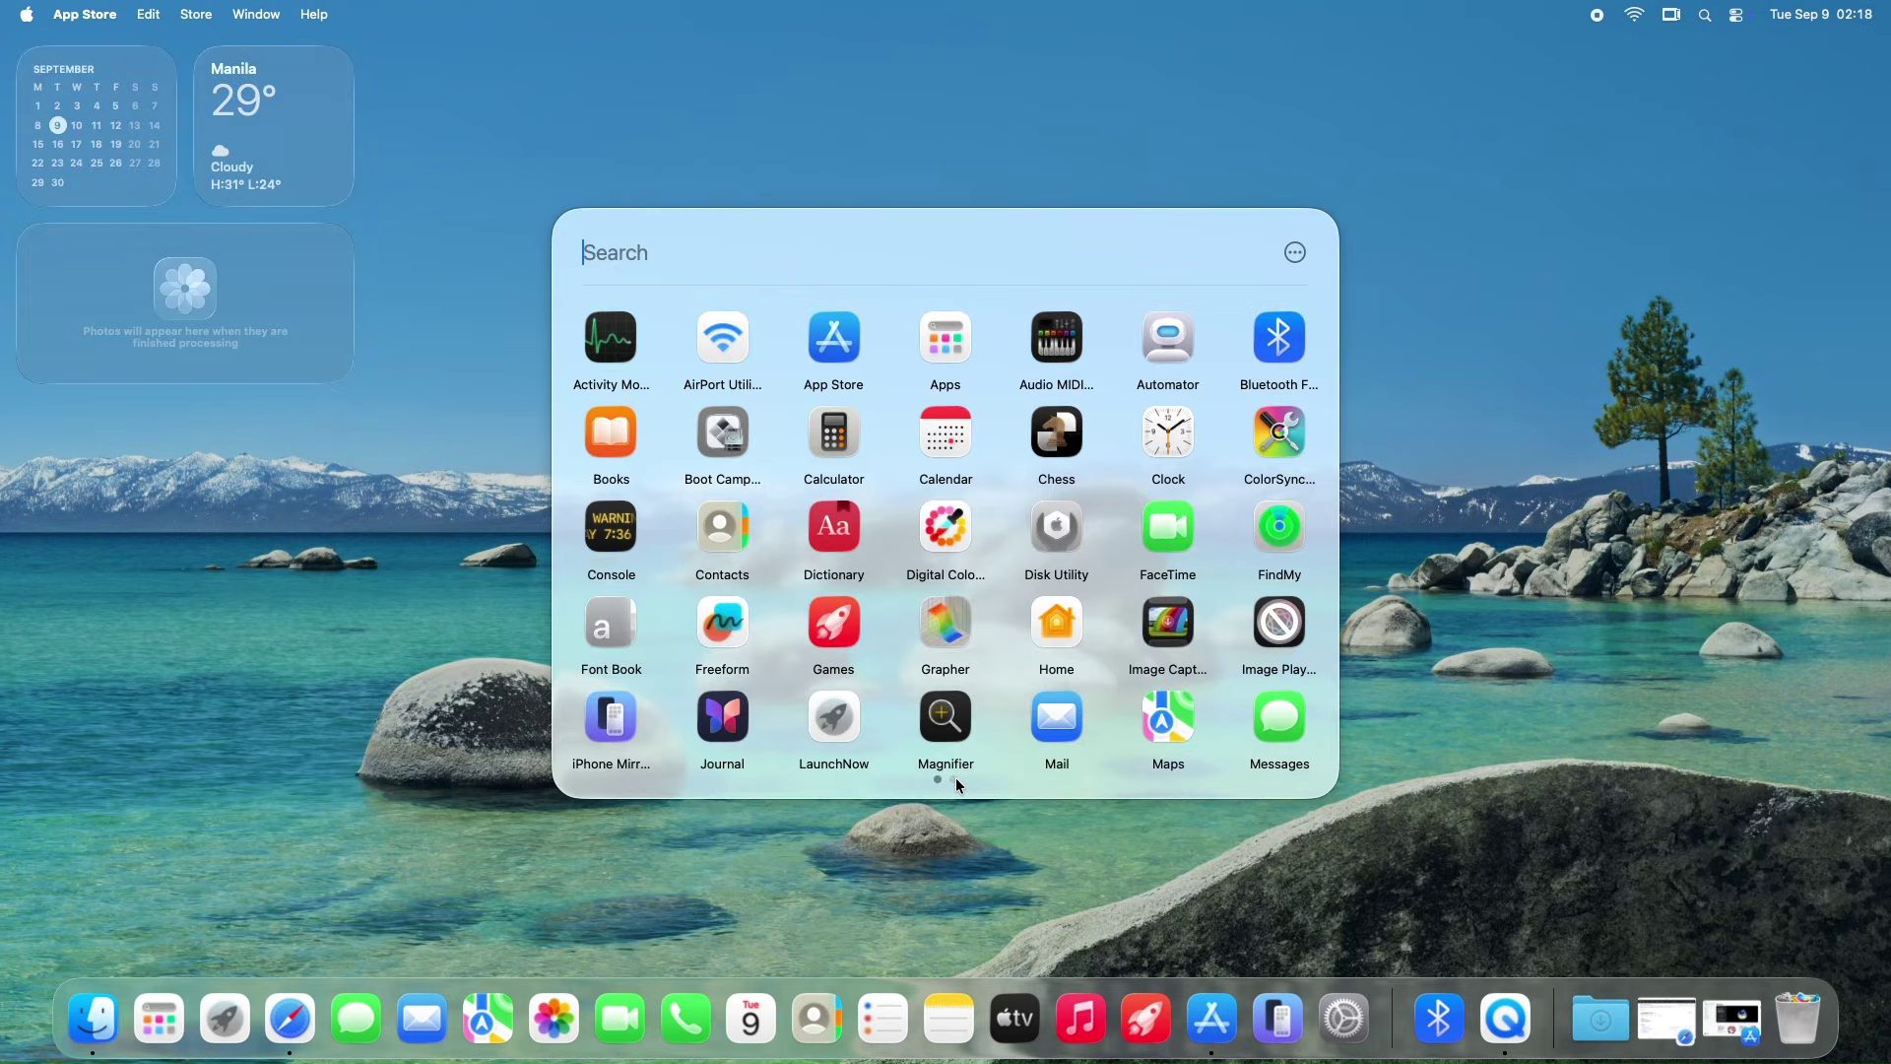
{"action": "left_click", "coordinate": [955, 777]}
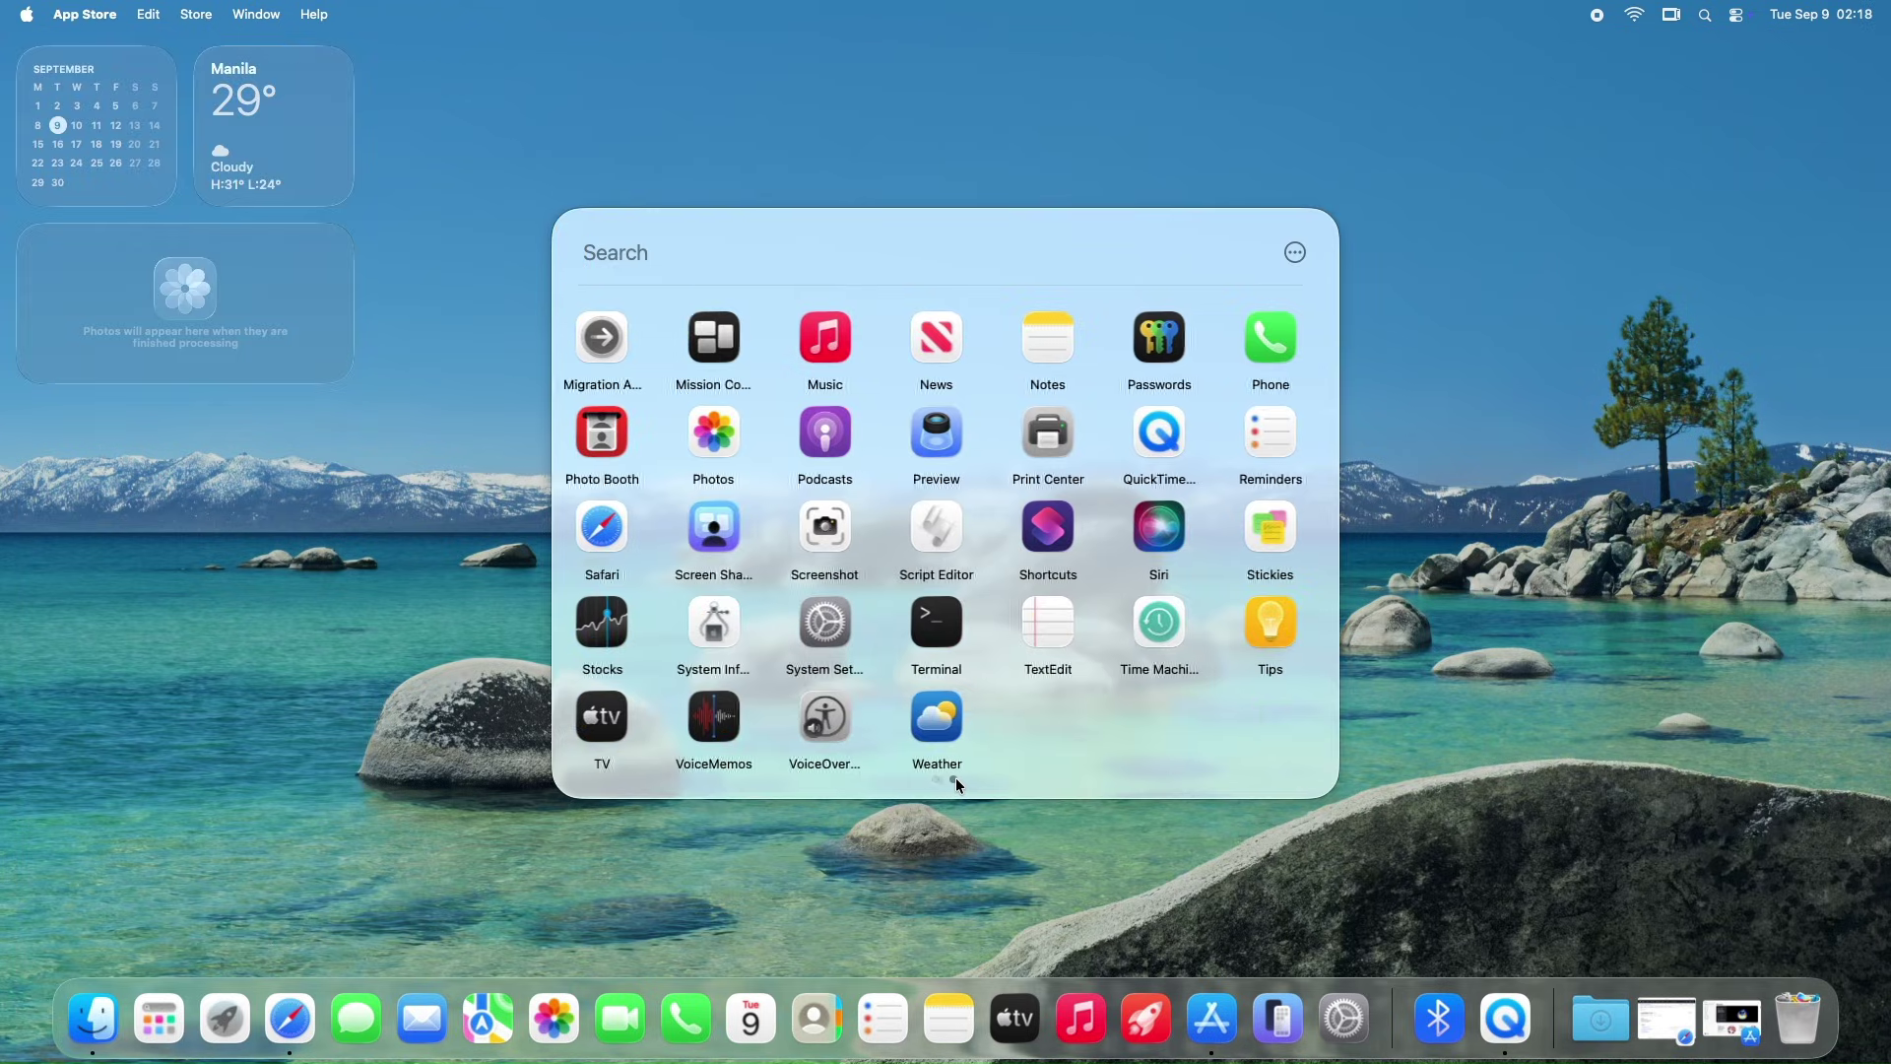
Step: Switch on the Classic Launchpad (Fullscreen) toggle in LaunchNow's settings
{"action": "left_click", "coordinate": [1295, 254]}
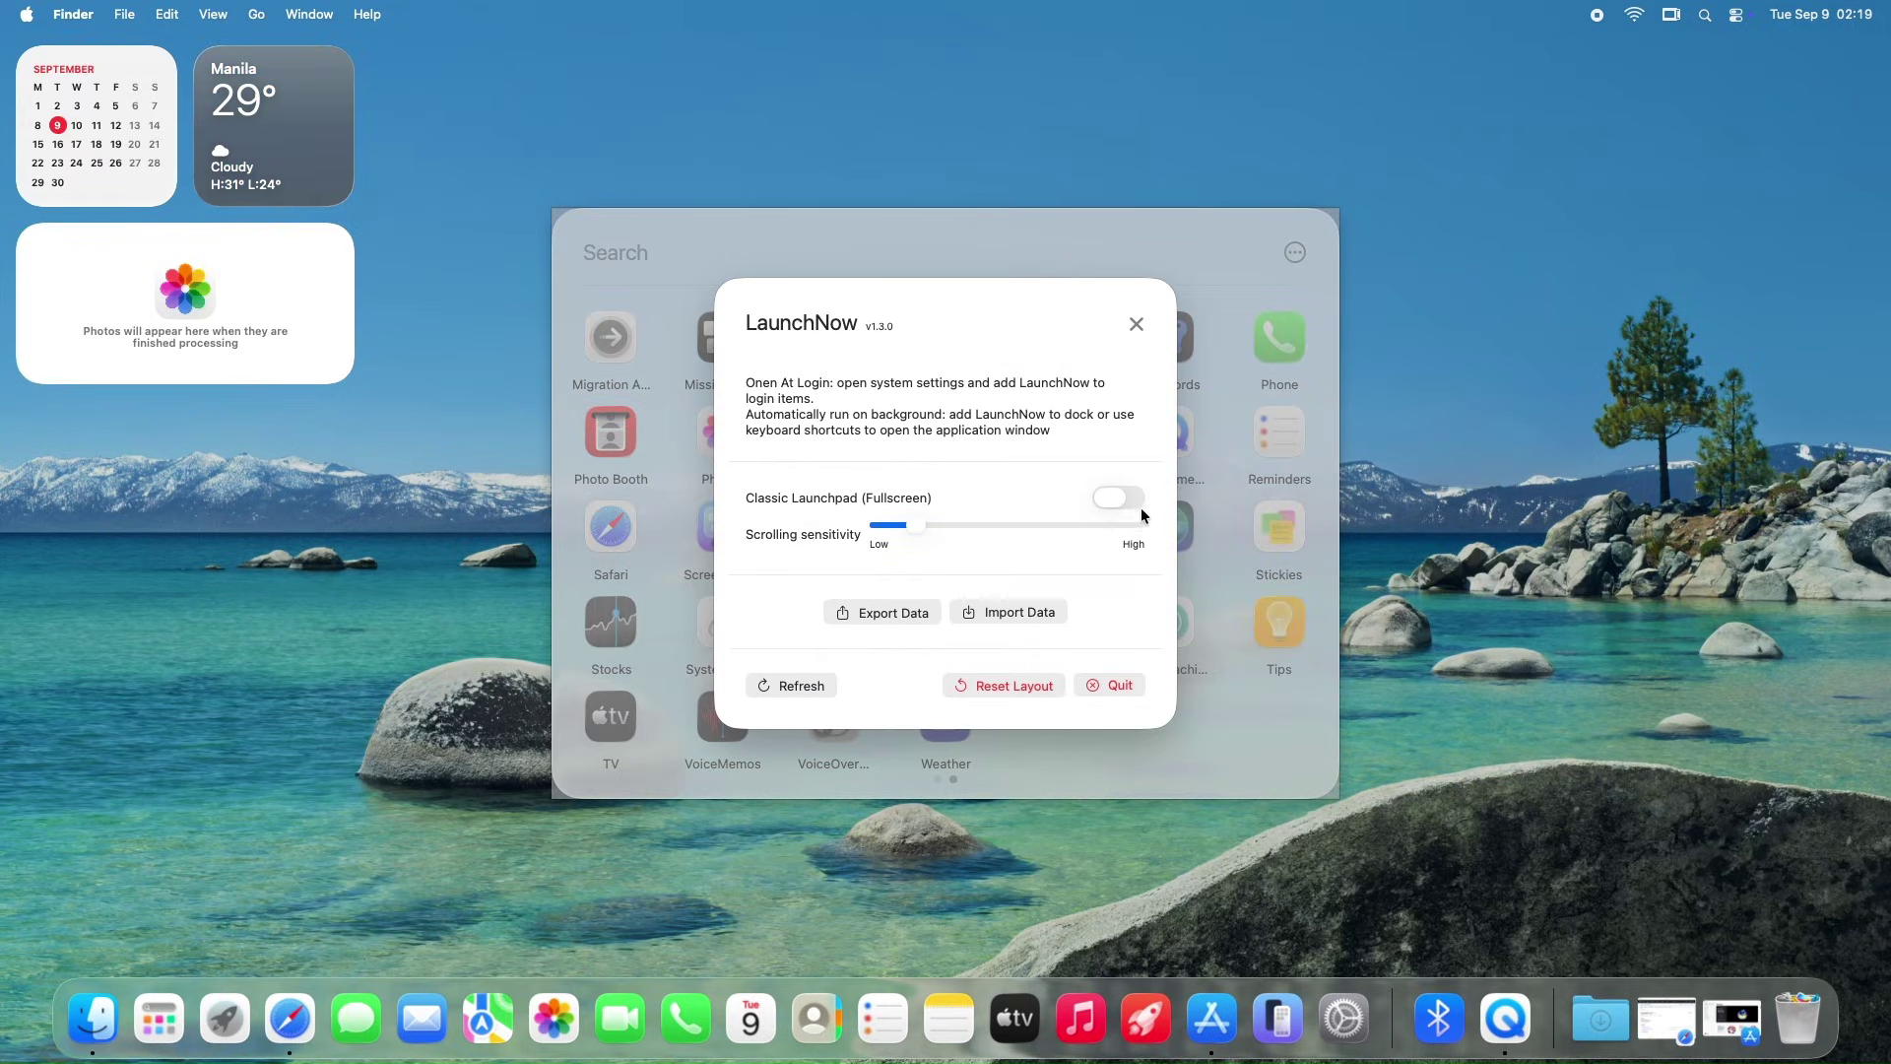
{"action": "left_click", "coordinate": [1115, 501]}
{"action": "left_click", "coordinate": [1138, 502]}
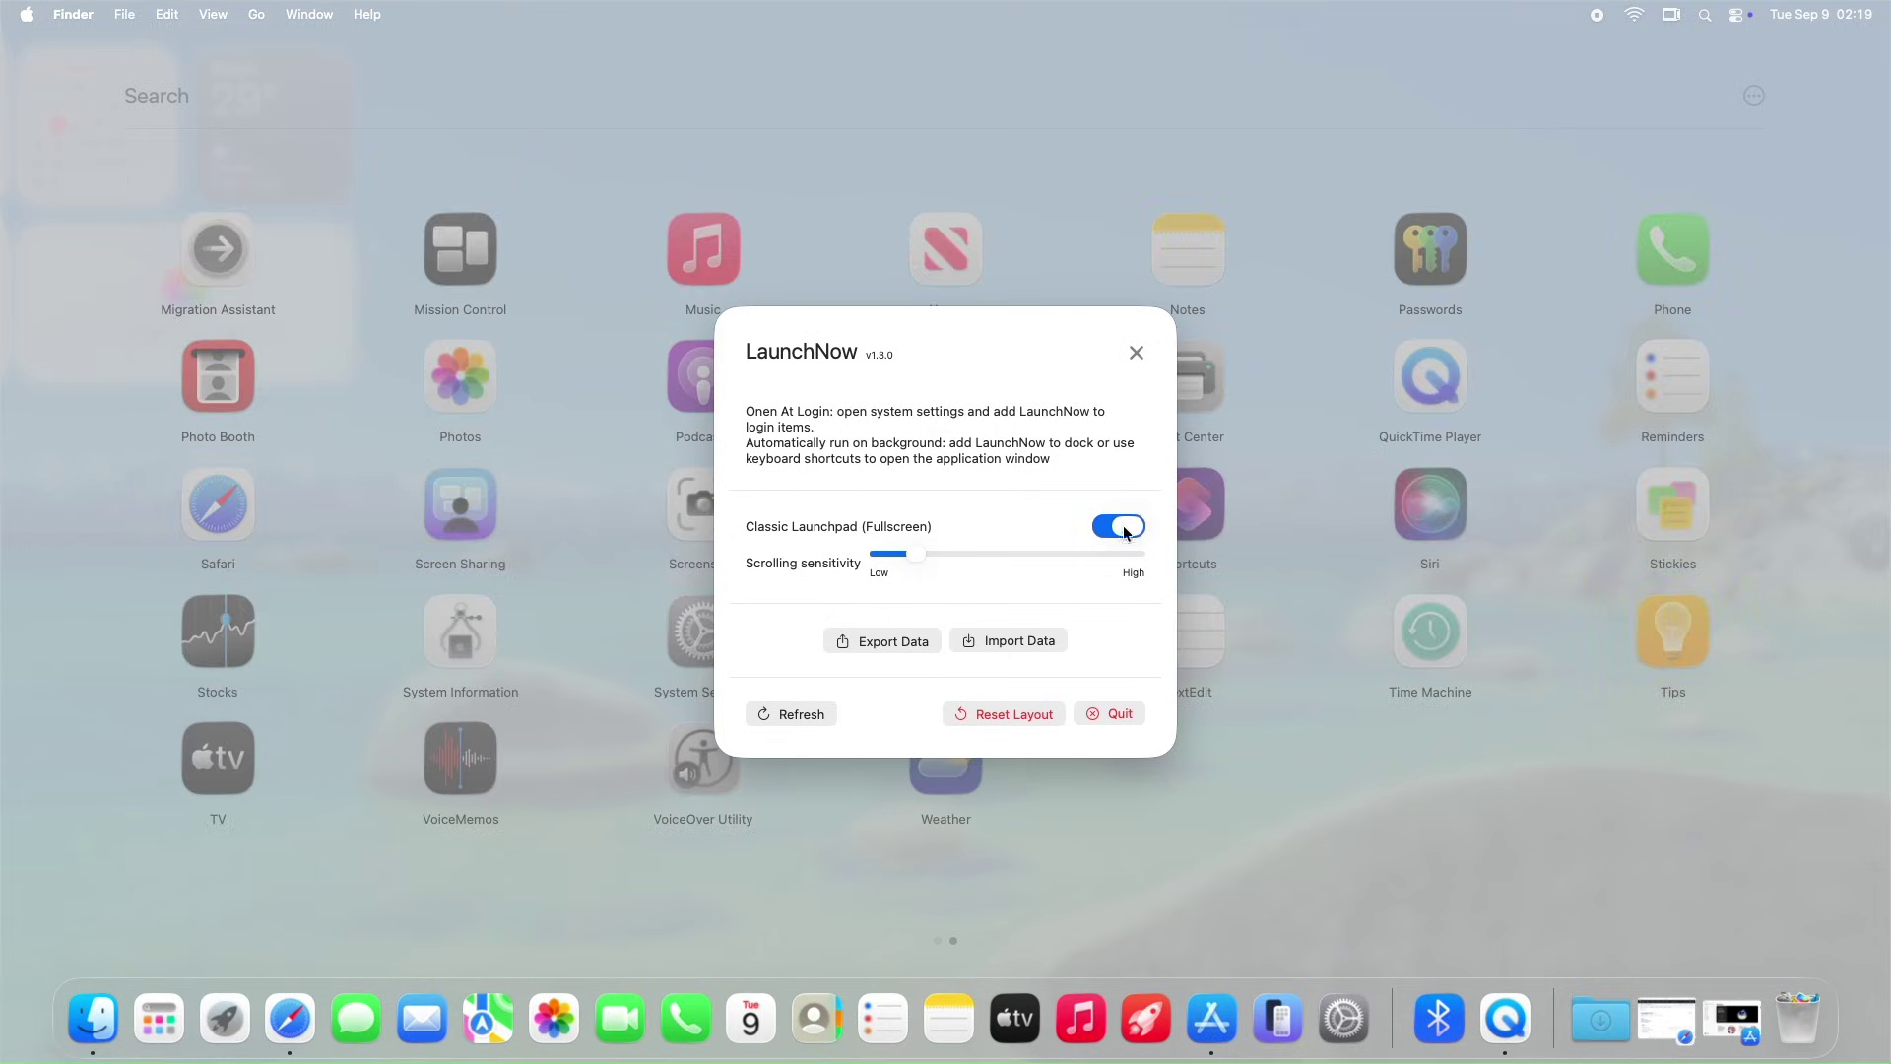
Step: Close the settings and flip the fullscreen grid between pages, ending on page one
{"action": "left_click", "coordinate": [1135, 355]}
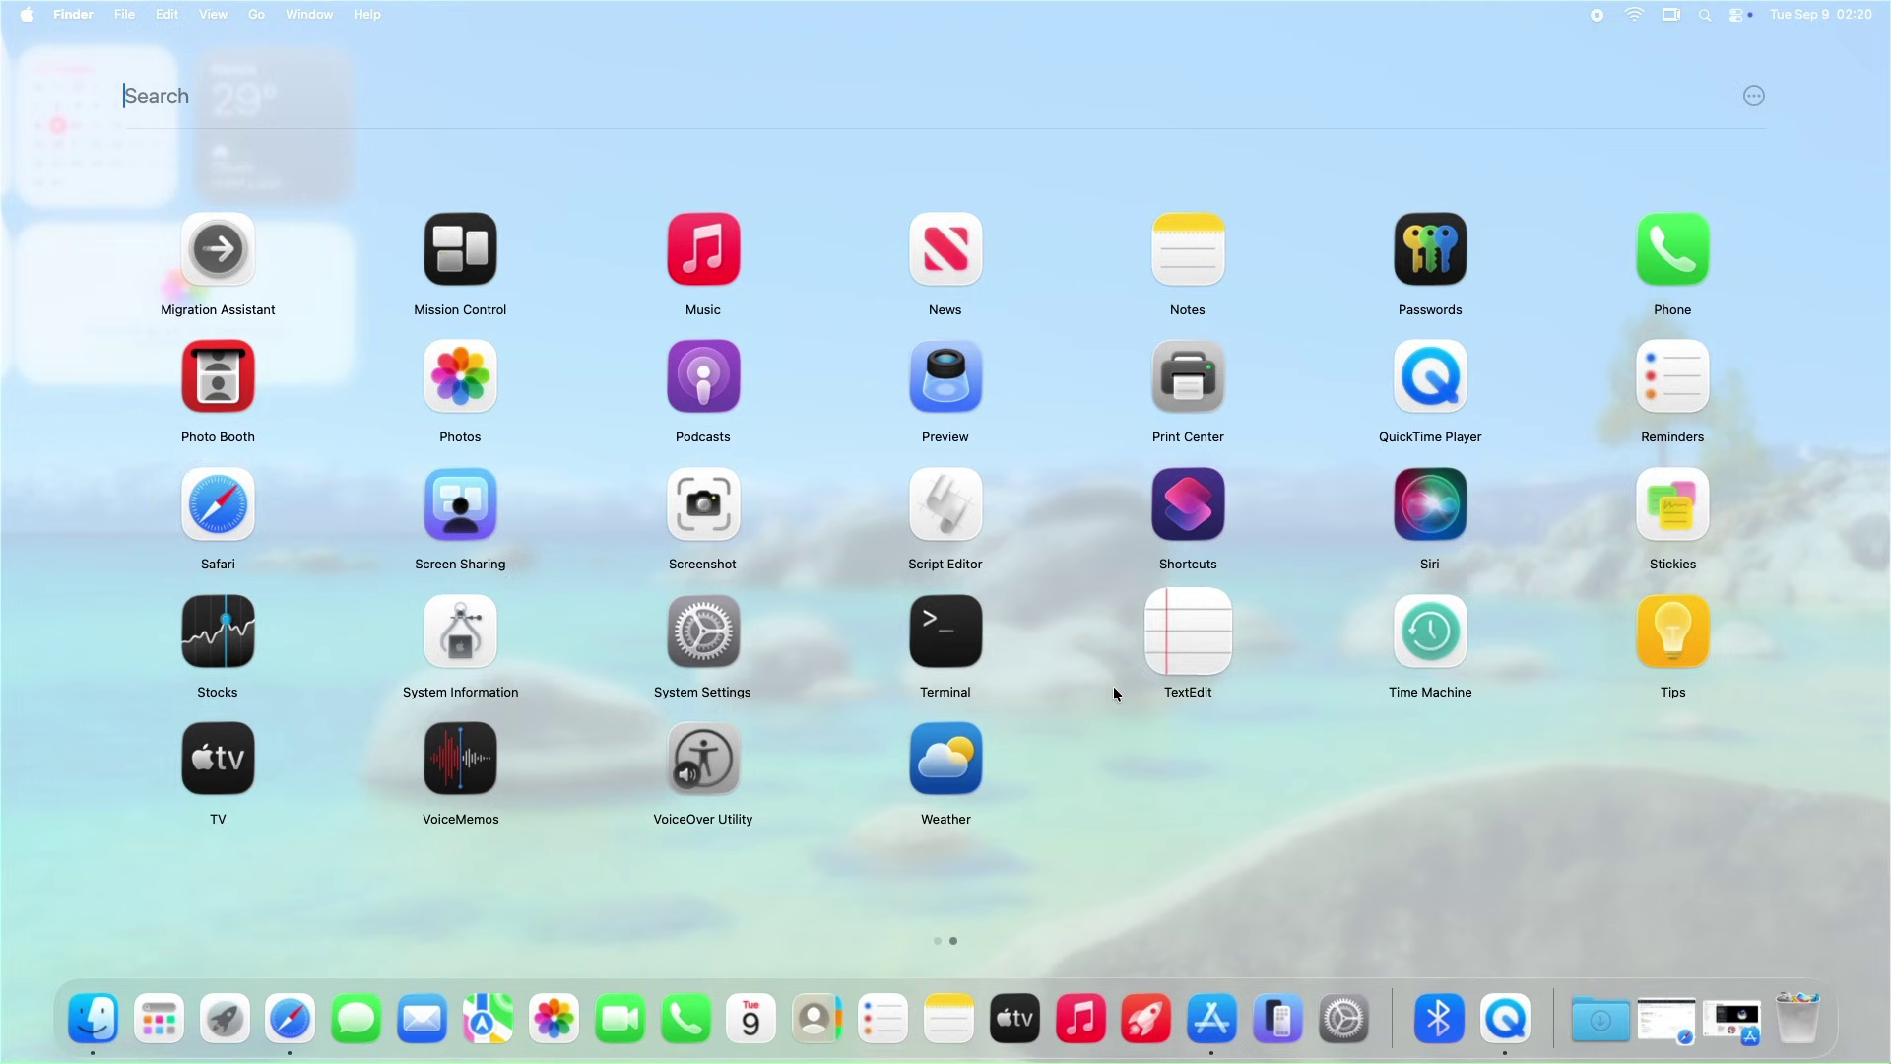
{"action": "left_click", "coordinate": [936, 938]}
{"action": "left_click", "coordinate": [954, 937]}
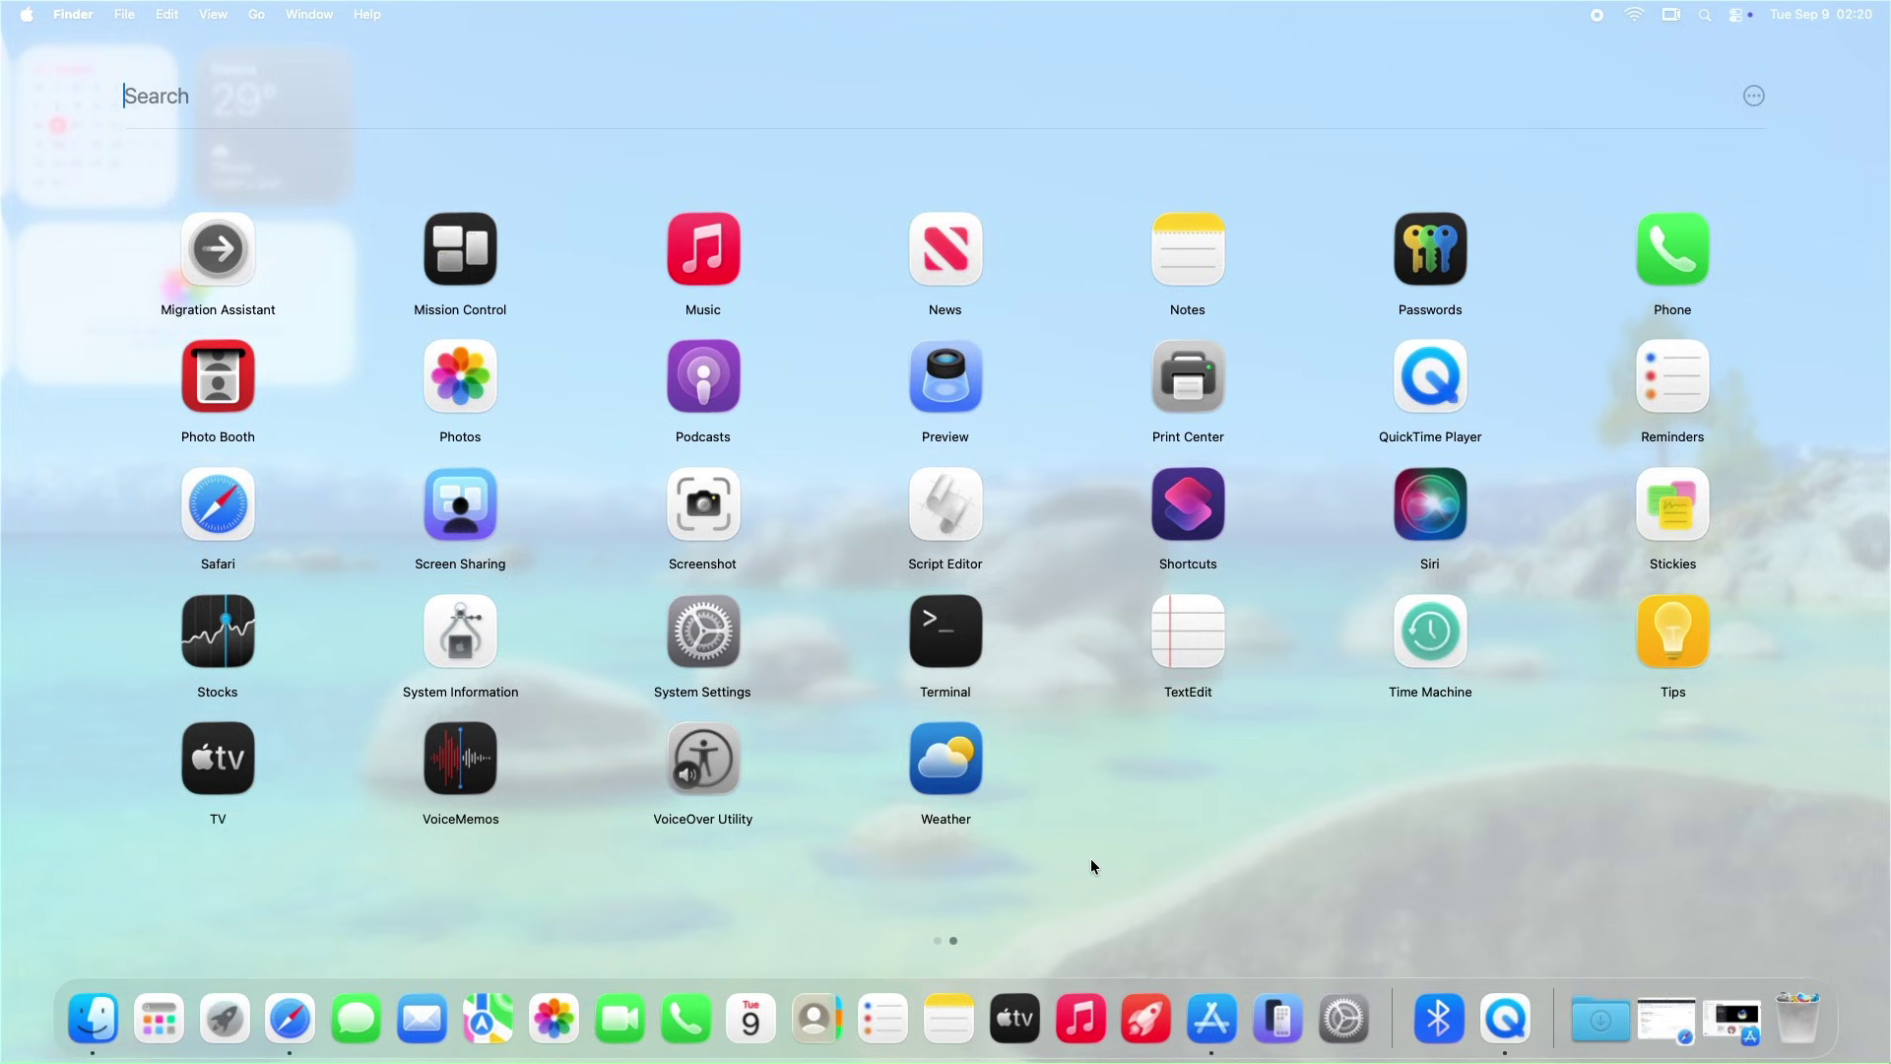
{"action": "left_click", "coordinate": [938, 940]}
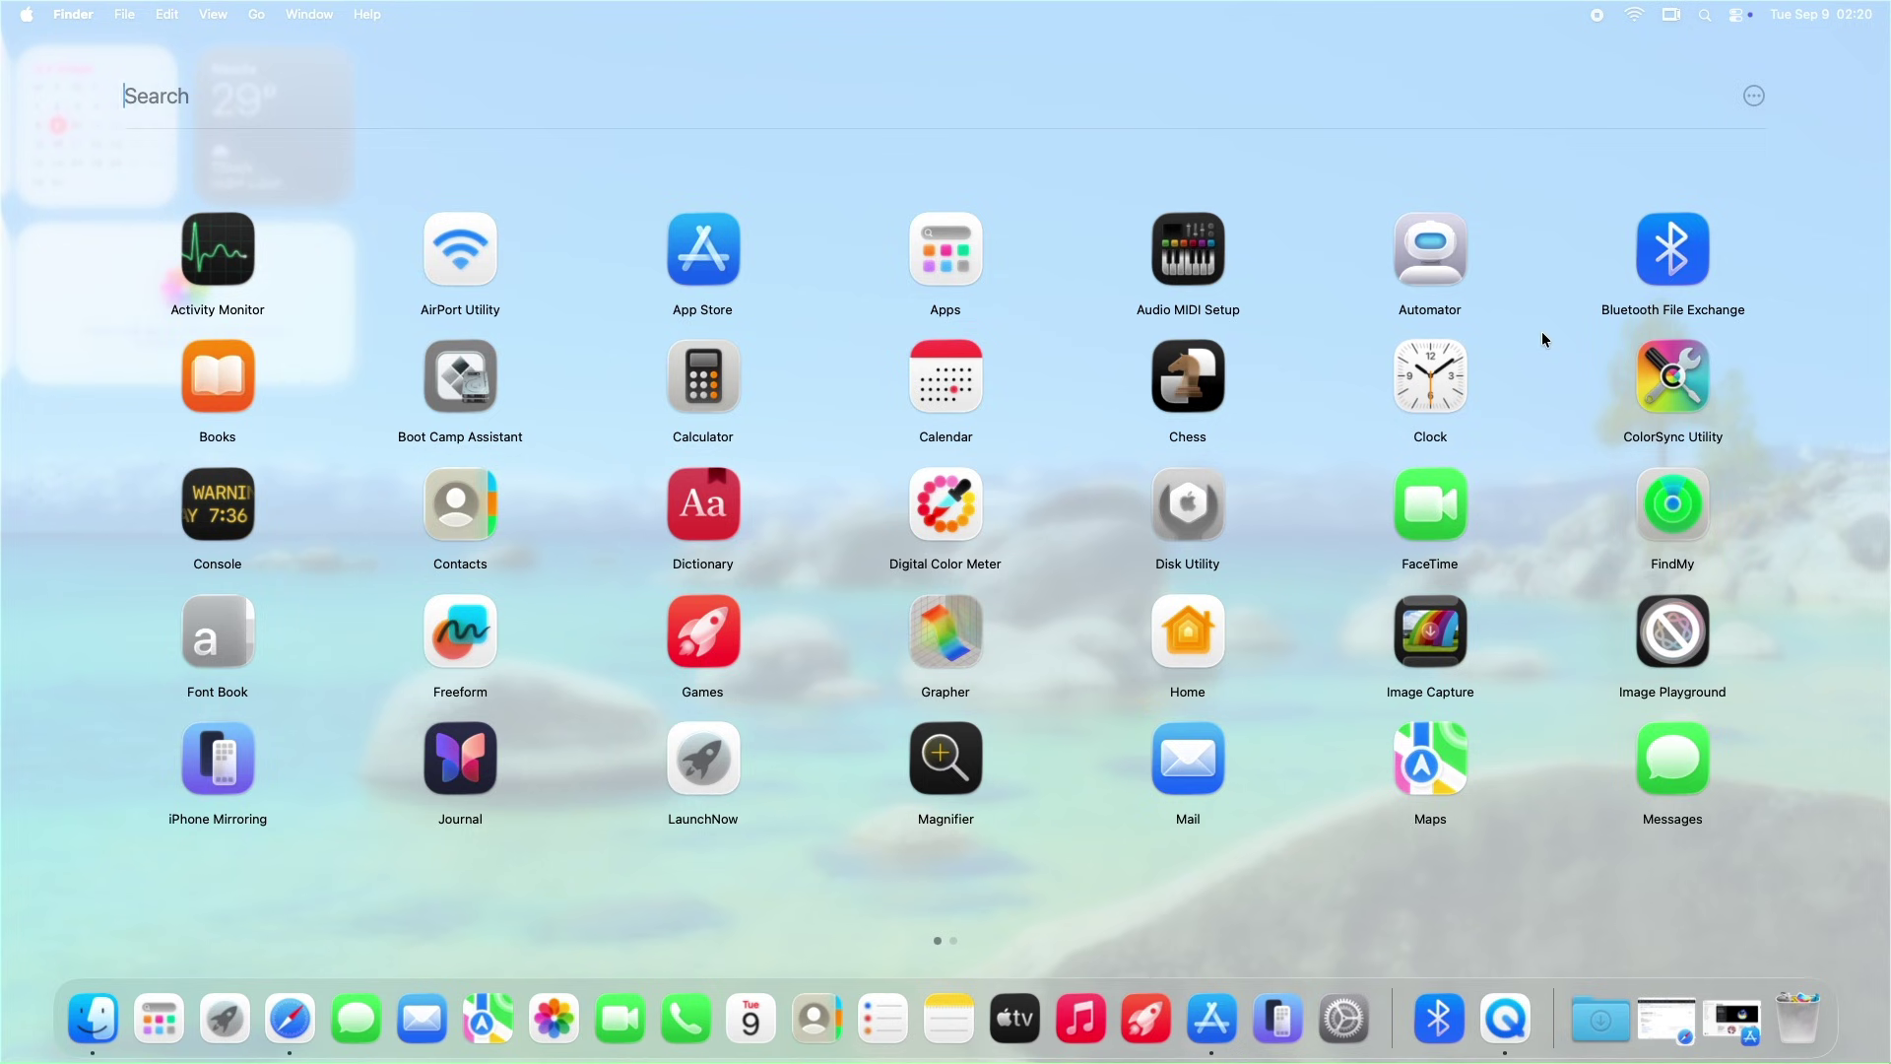
Step: Close the settings and repeatedly toggle the LaunchNow fullscreen grid from its Dock icon
{"action": "left_click", "coordinate": [1754, 96]}
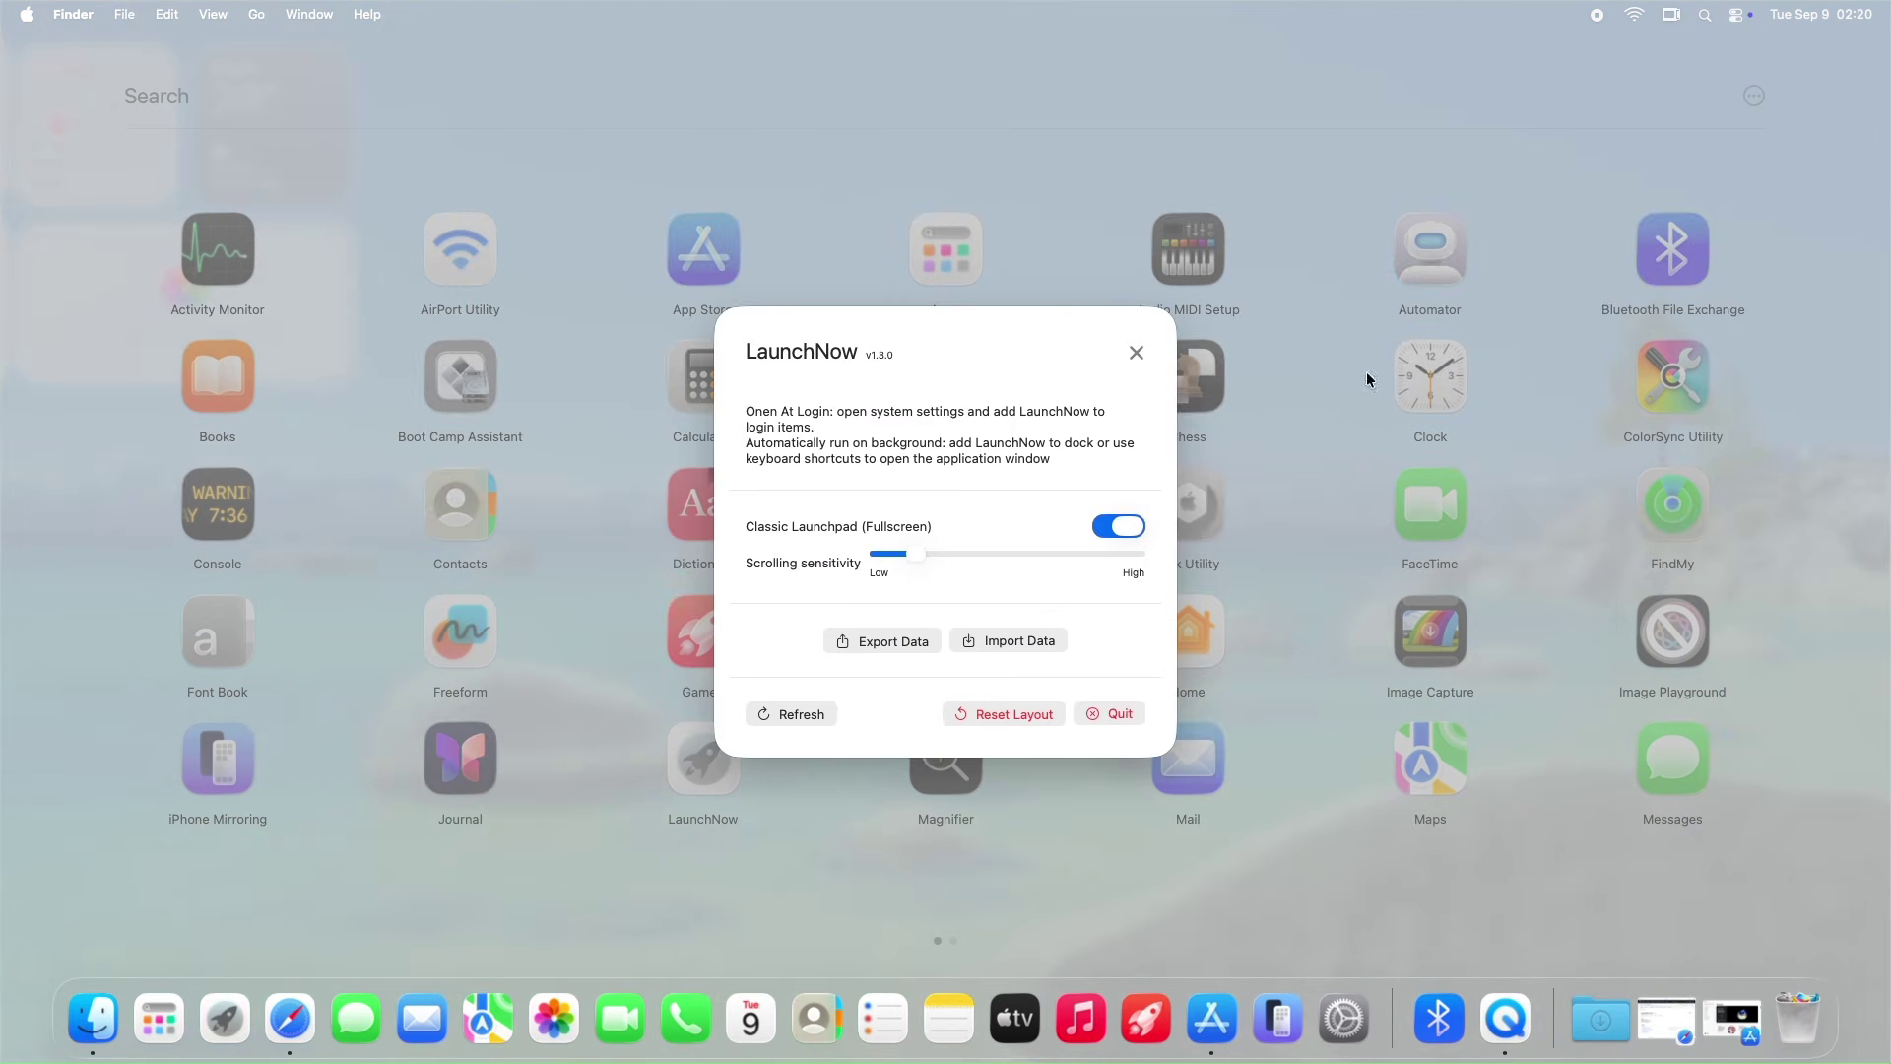
{"action": "left_click", "coordinate": [209, 1015]}
{"action": "left_click", "coordinate": [211, 1018]}
{"action": "left_click", "coordinate": [218, 1017]}
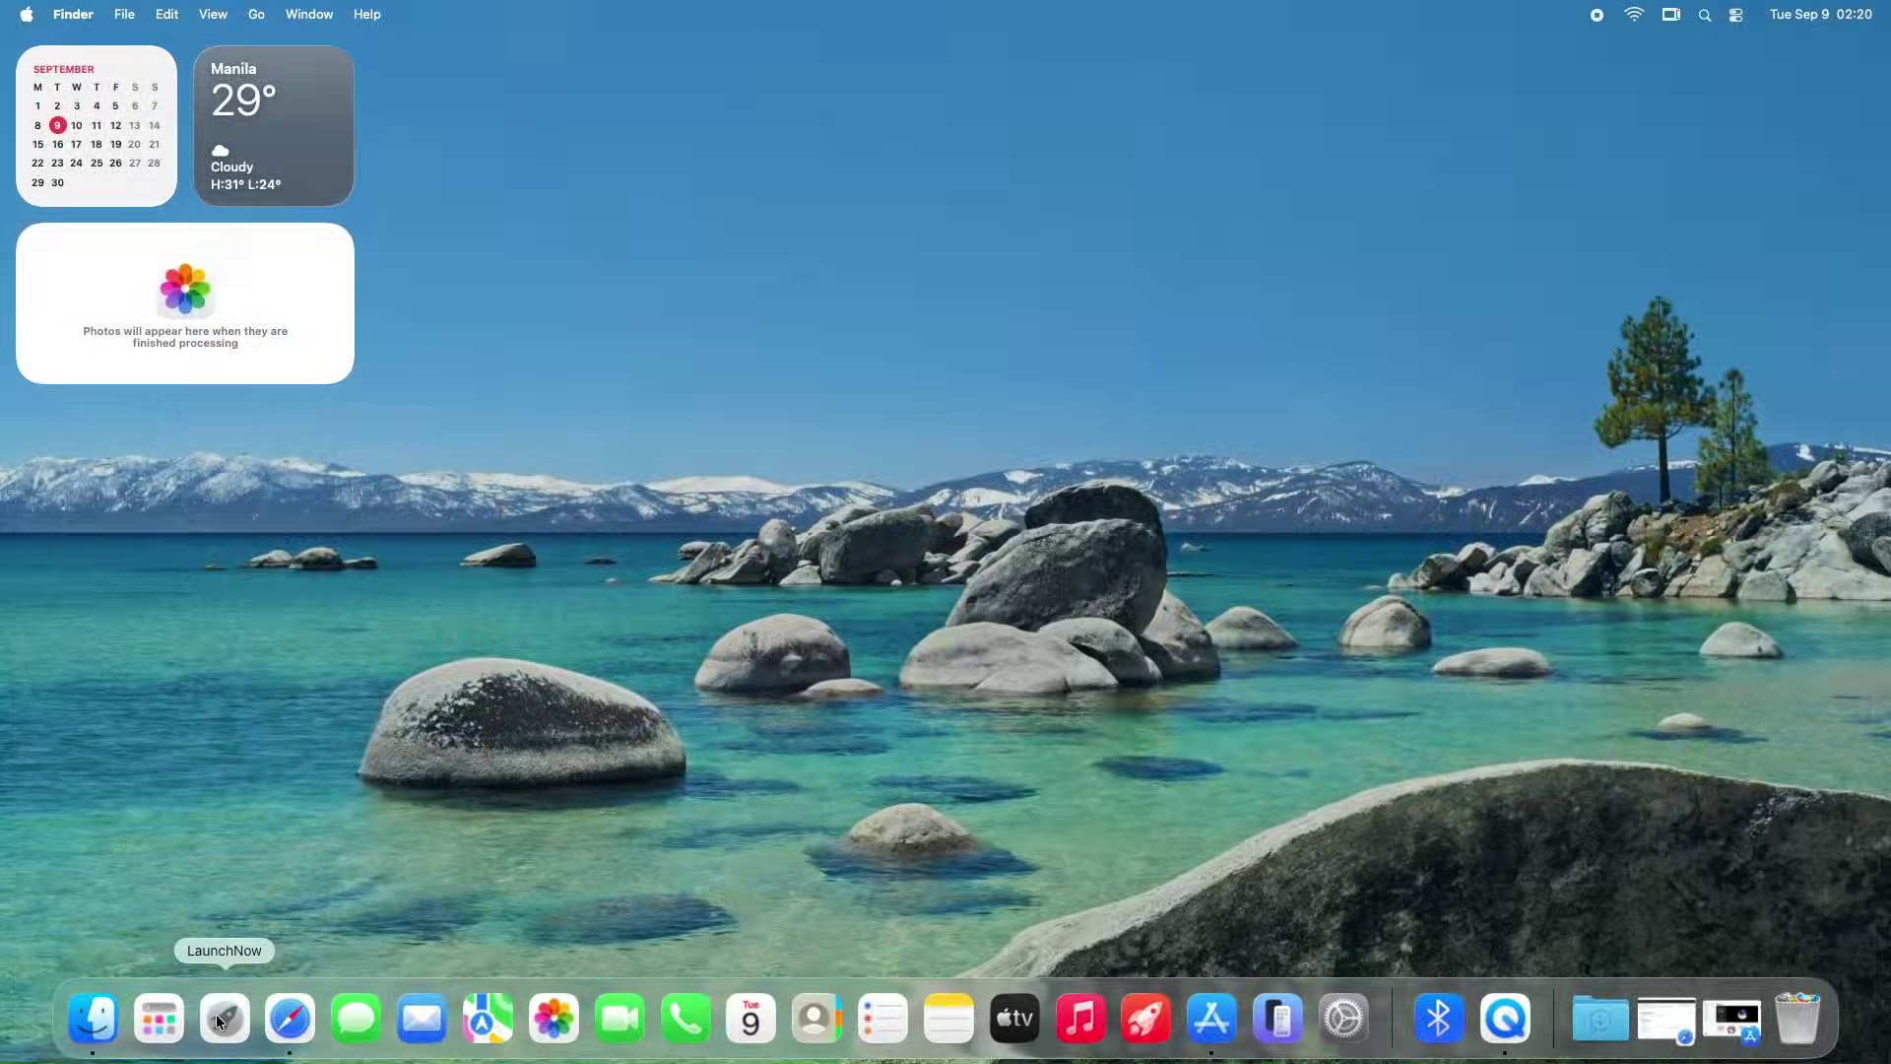
{"action": "left_click", "coordinate": [218, 1017]}
{"action": "left_click", "coordinate": [218, 1018]}
{"action": "left_click", "coordinate": [218, 1018]}
{"action": "left_click", "coordinate": [217, 1018]}
{"action": "left_click", "coordinate": [218, 1018]}
{"action": "left_click", "coordinate": [217, 1019]}
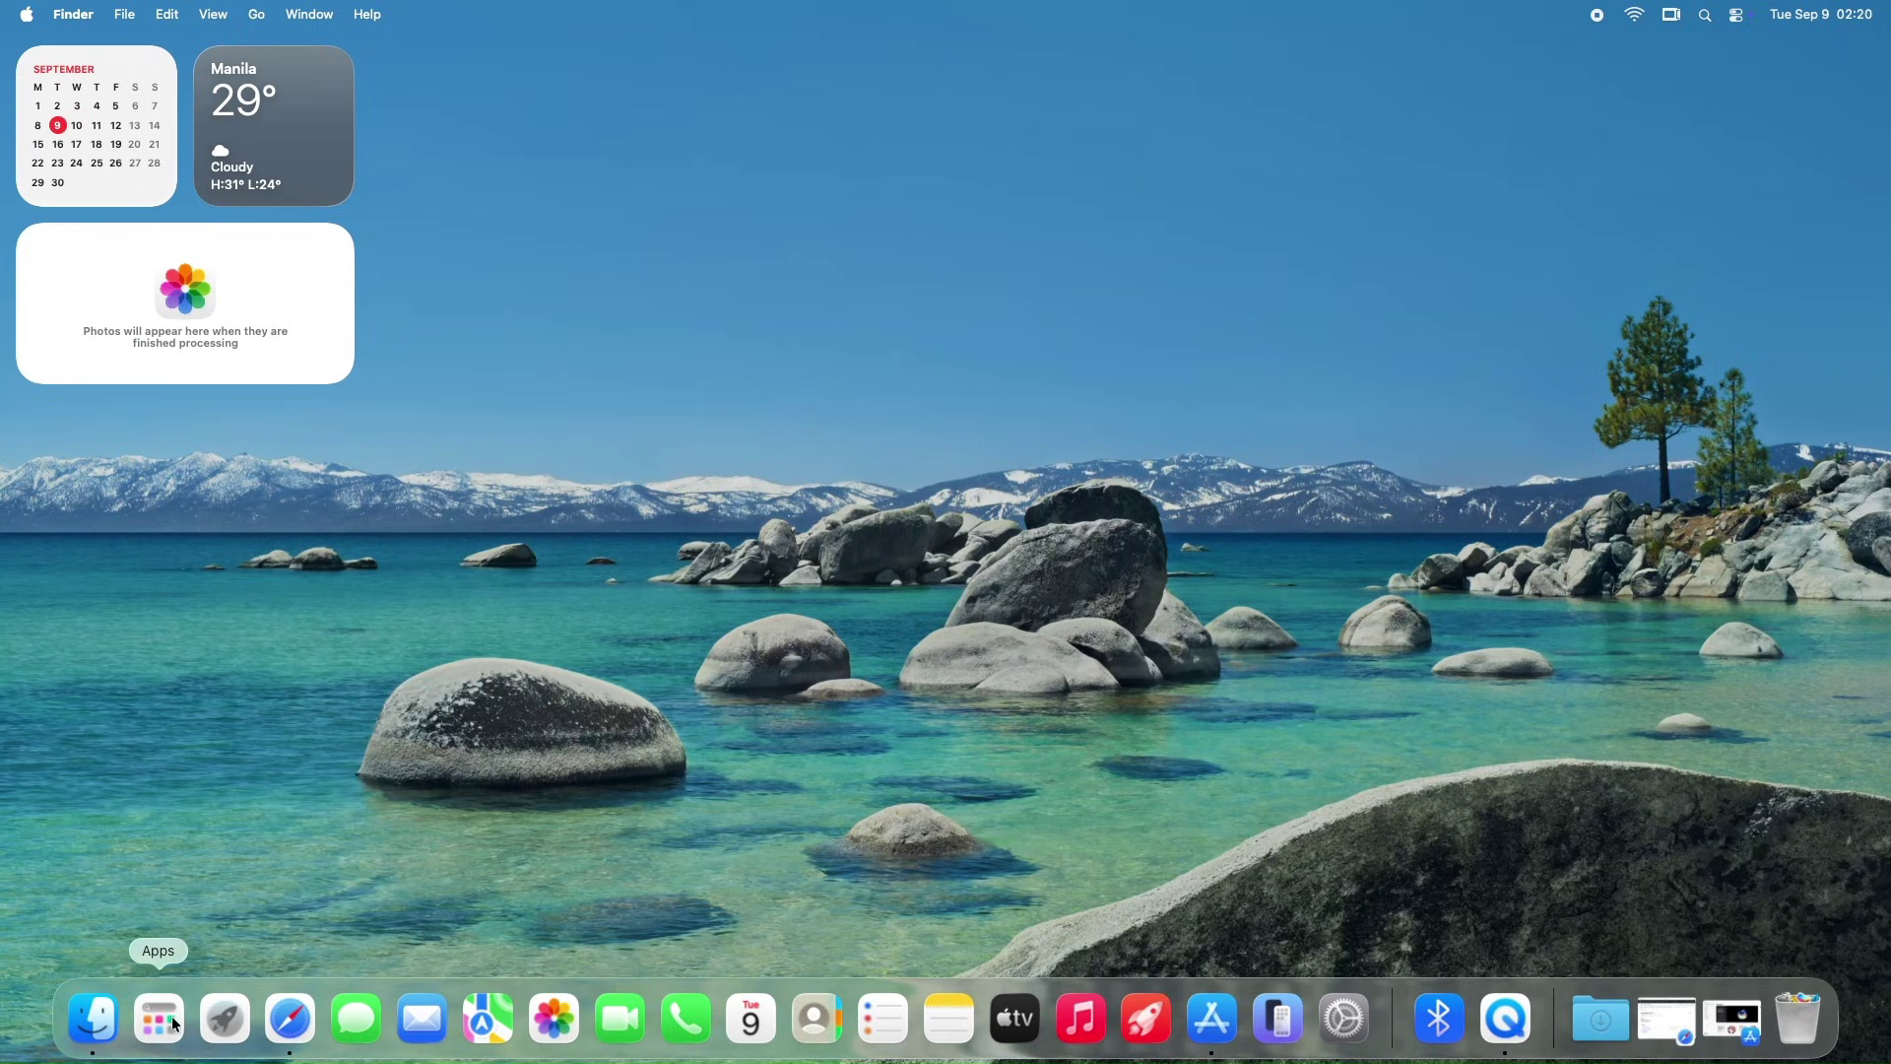
Step: Compare LaunchNow with the built-in Apps view, leaving both closed on the desktop
{"action": "left_click", "coordinate": [161, 1014]}
{"action": "left_click", "coordinate": [162, 1014]}
{"action": "left_click", "coordinate": [229, 1024]}
{"action": "left_click", "coordinate": [226, 1020]}
{"action": "left_click", "coordinate": [177, 1022]}
{"action": "left_click", "coordinate": [176, 1016]}
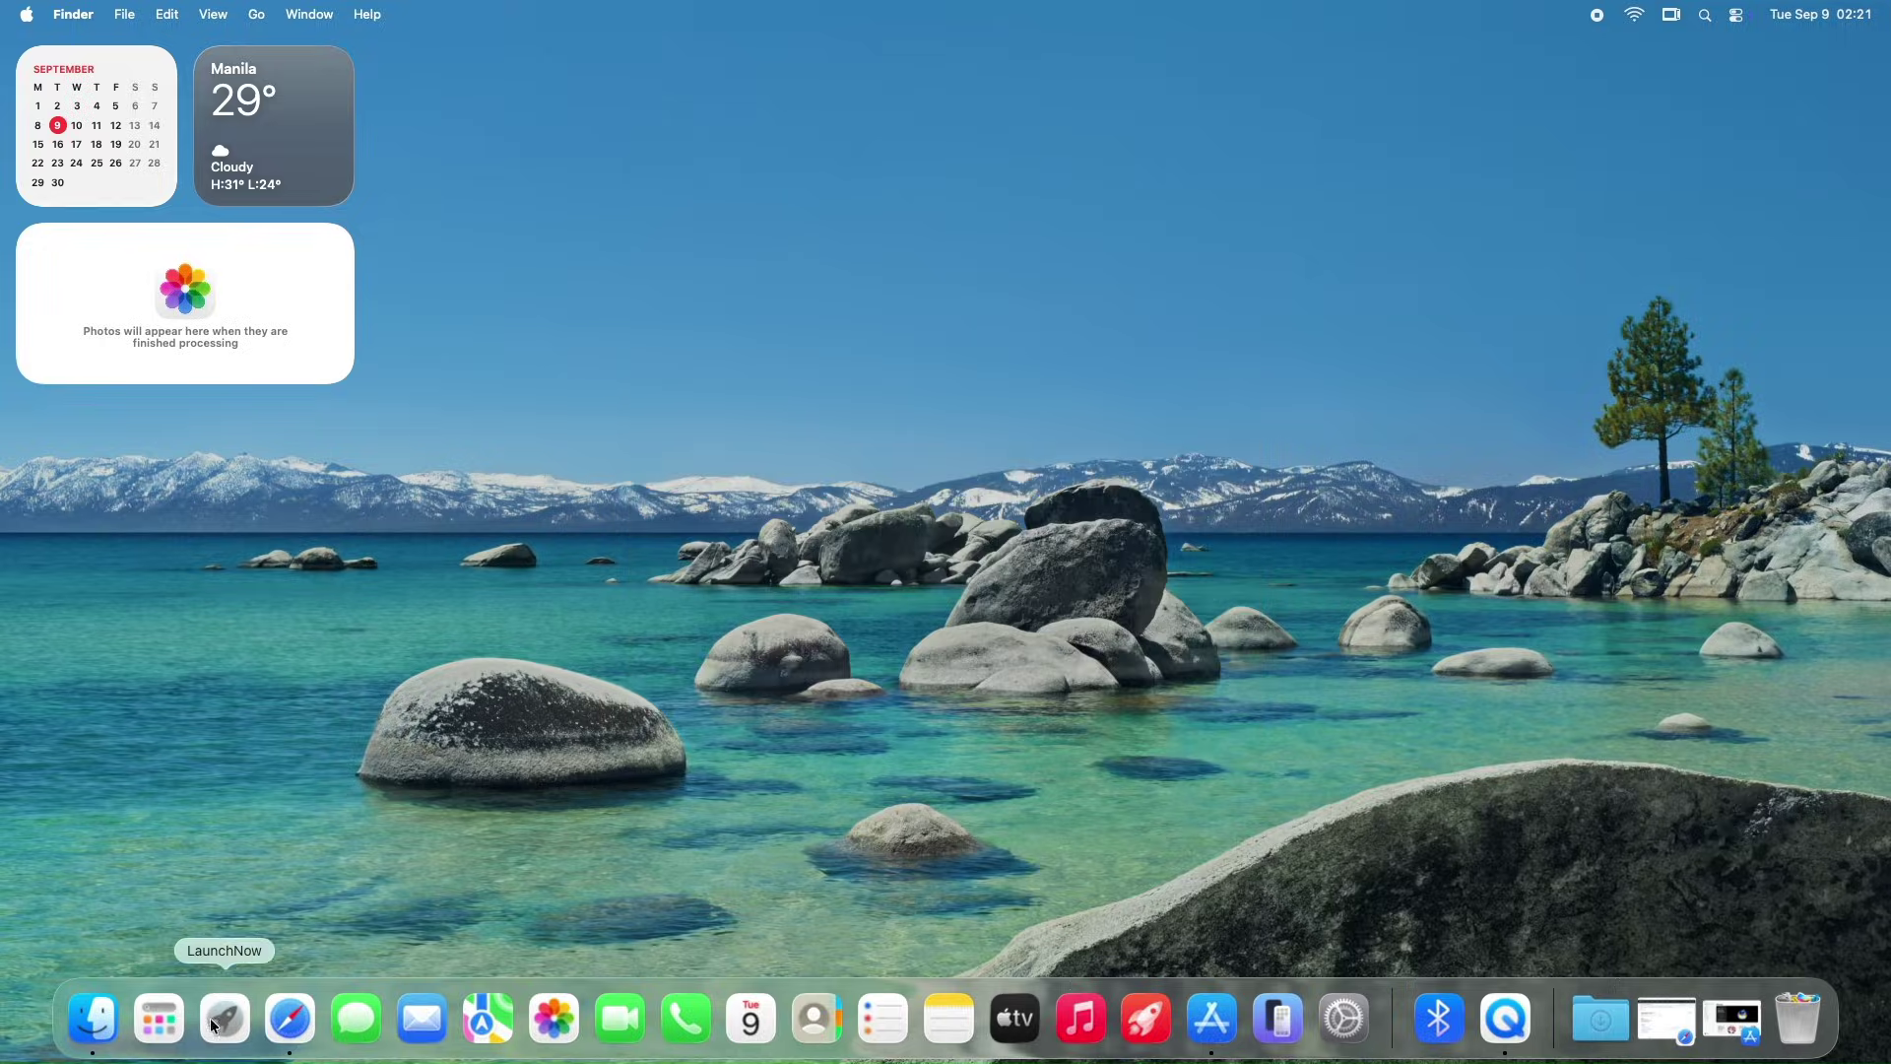
Step: Turn off Classic Launchpad (Fullscreen) in LaunchNow's settings and close the dialog
{"action": "left_click", "coordinate": [213, 1024]}
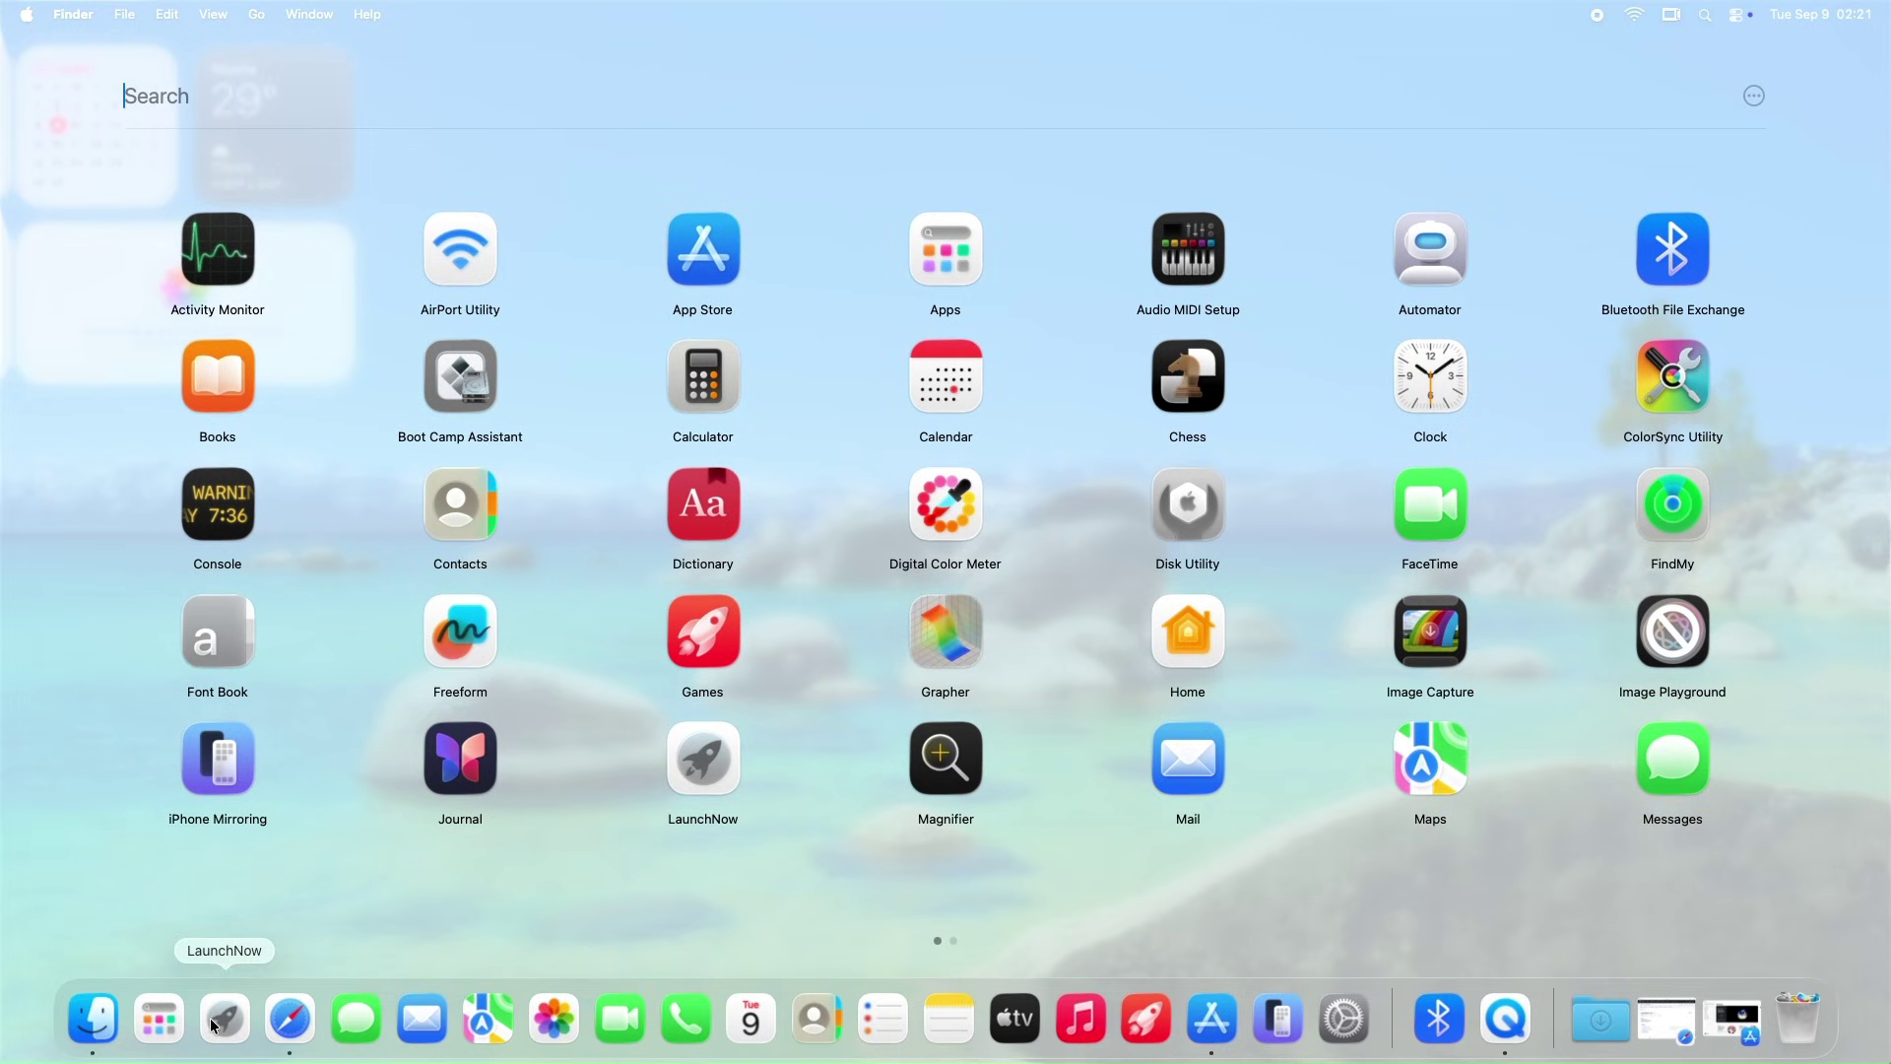
{"action": "left_click", "coordinate": [1757, 101]}
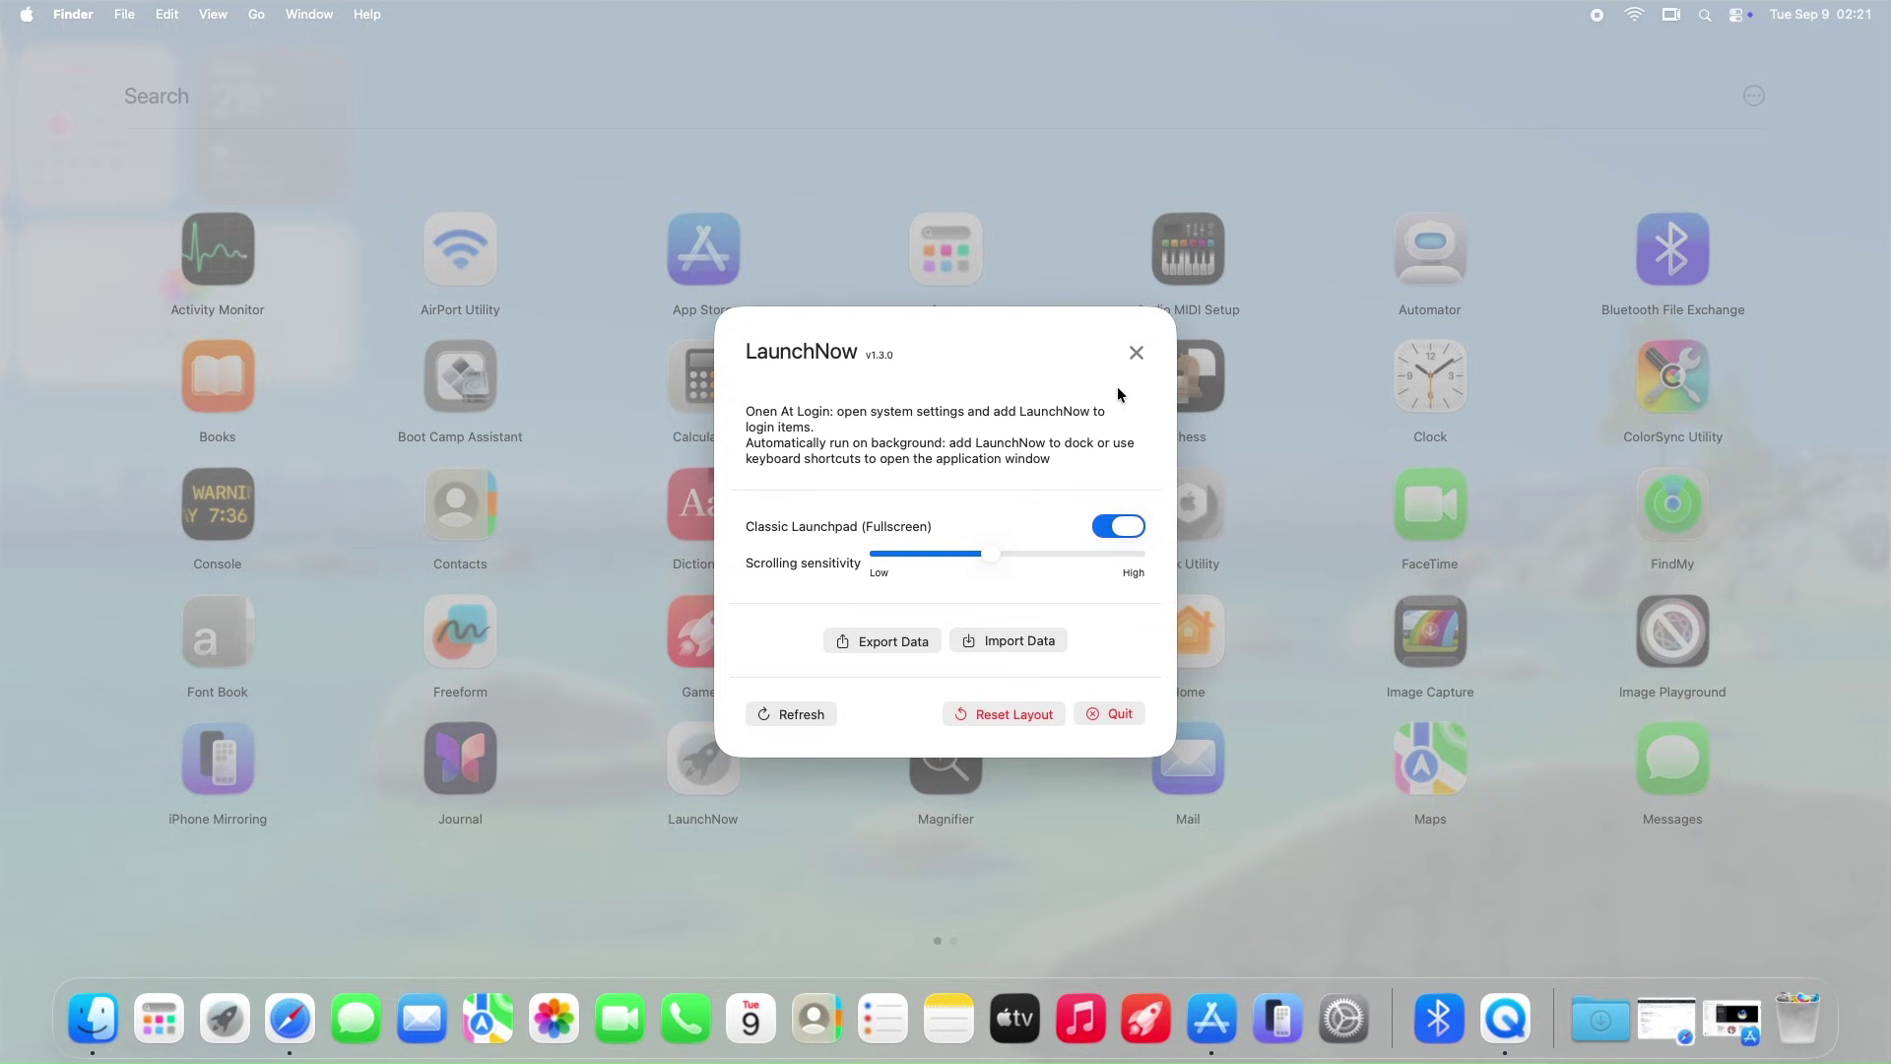
{"action": "left_click", "coordinate": [1109, 530]}
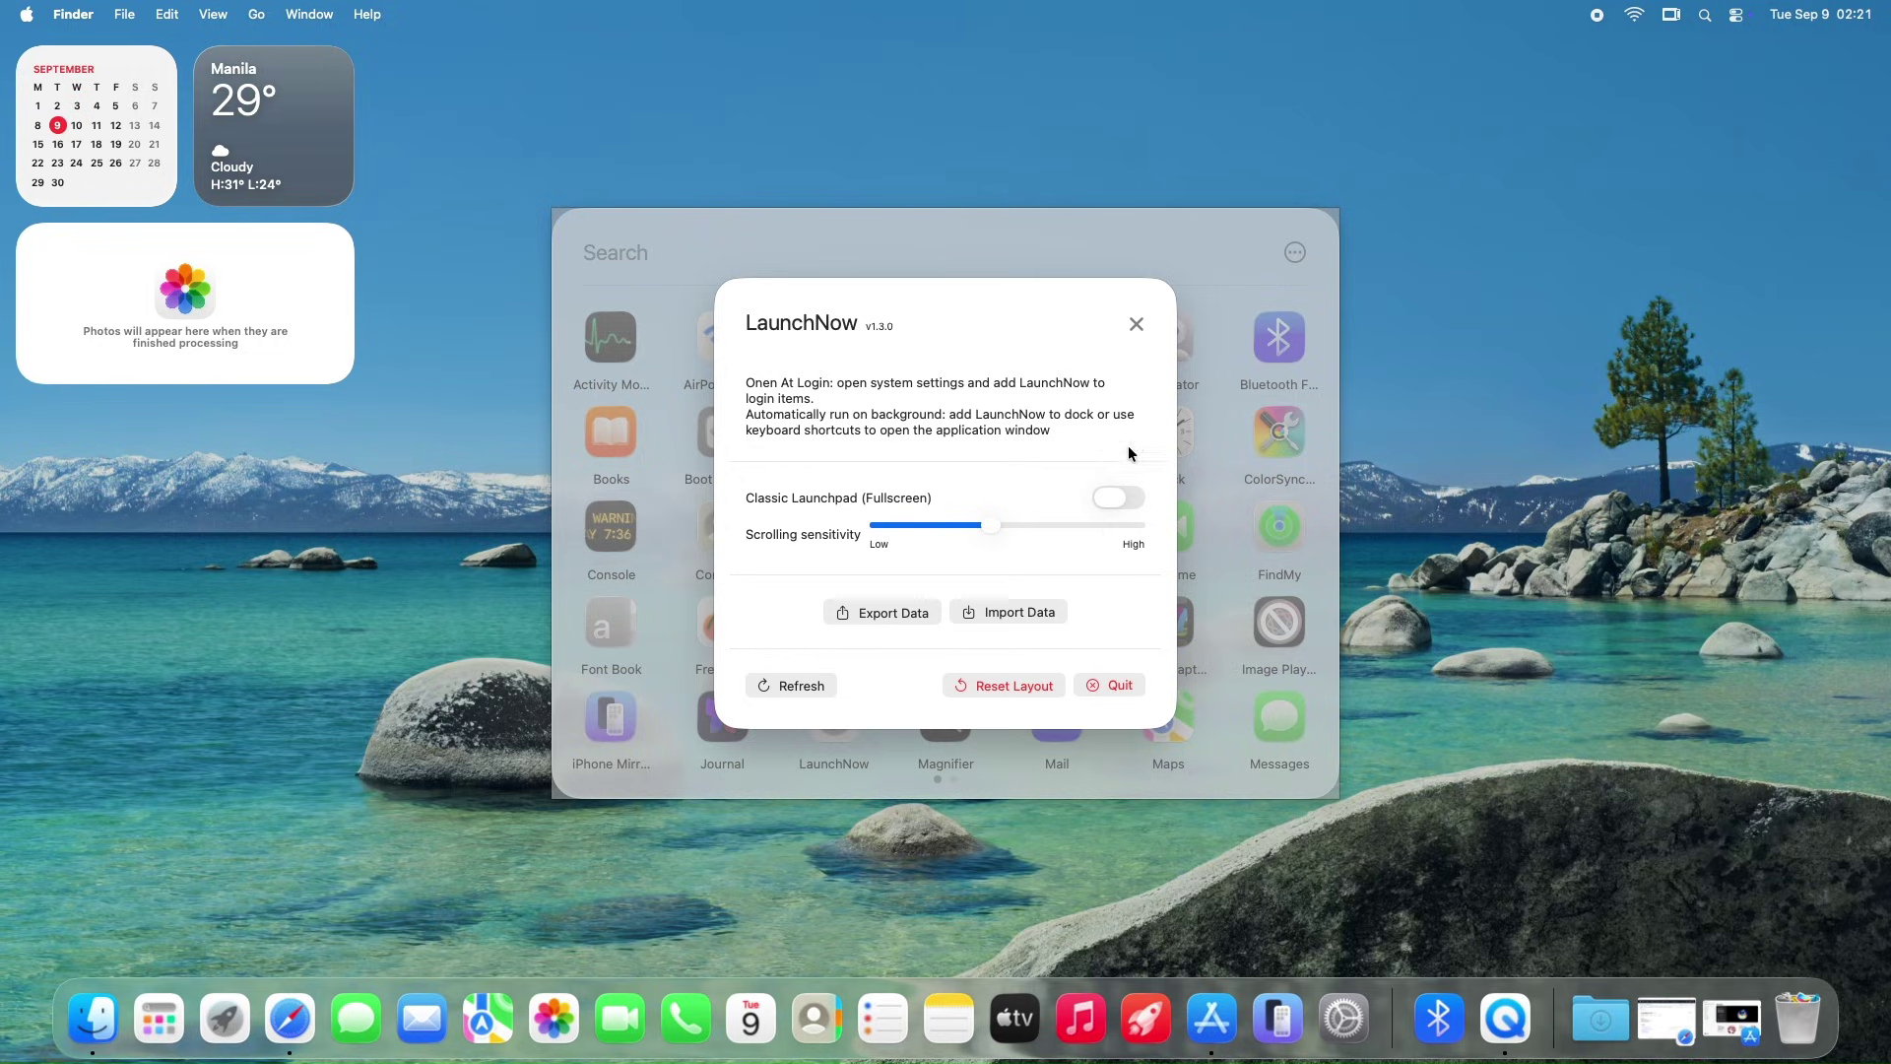
{"action": "left_click", "coordinate": [1136, 324]}
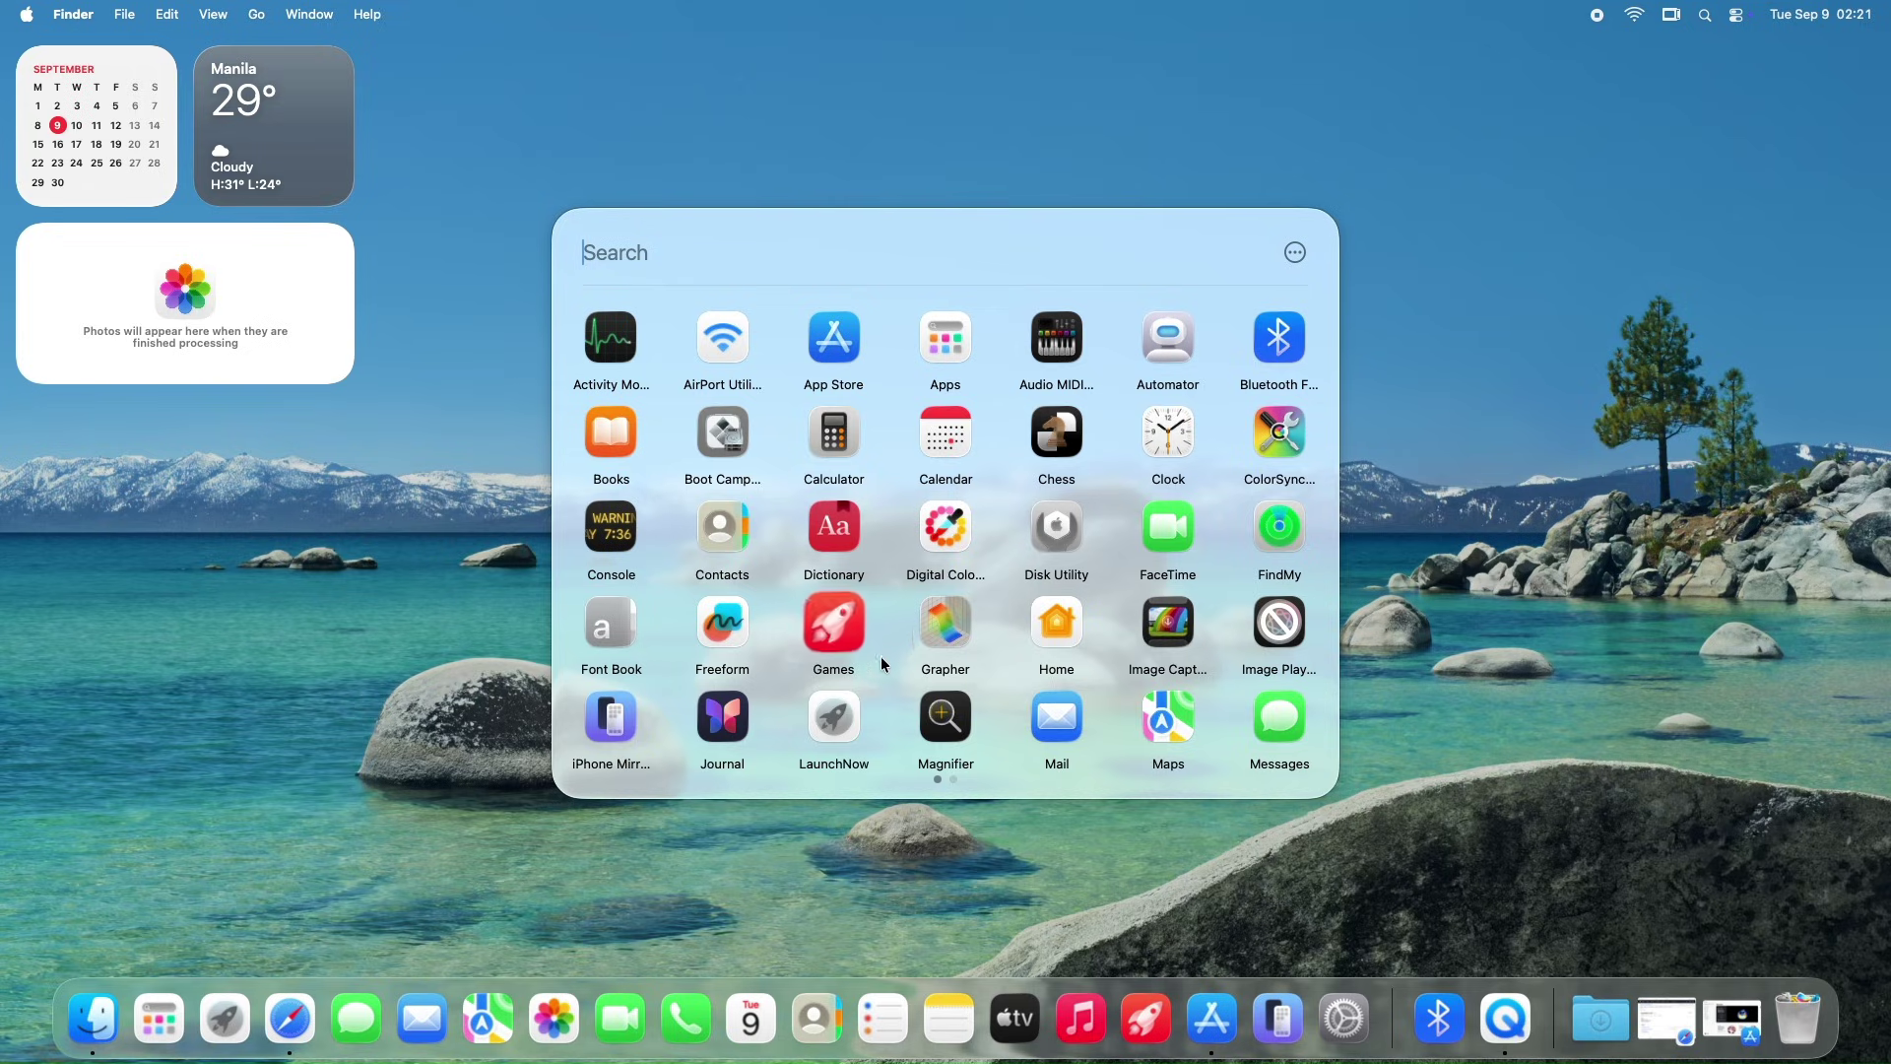
Step: Flip the compact grid between pages one and two, then reopen the settings
{"action": "left_click", "coordinate": [951, 778]}
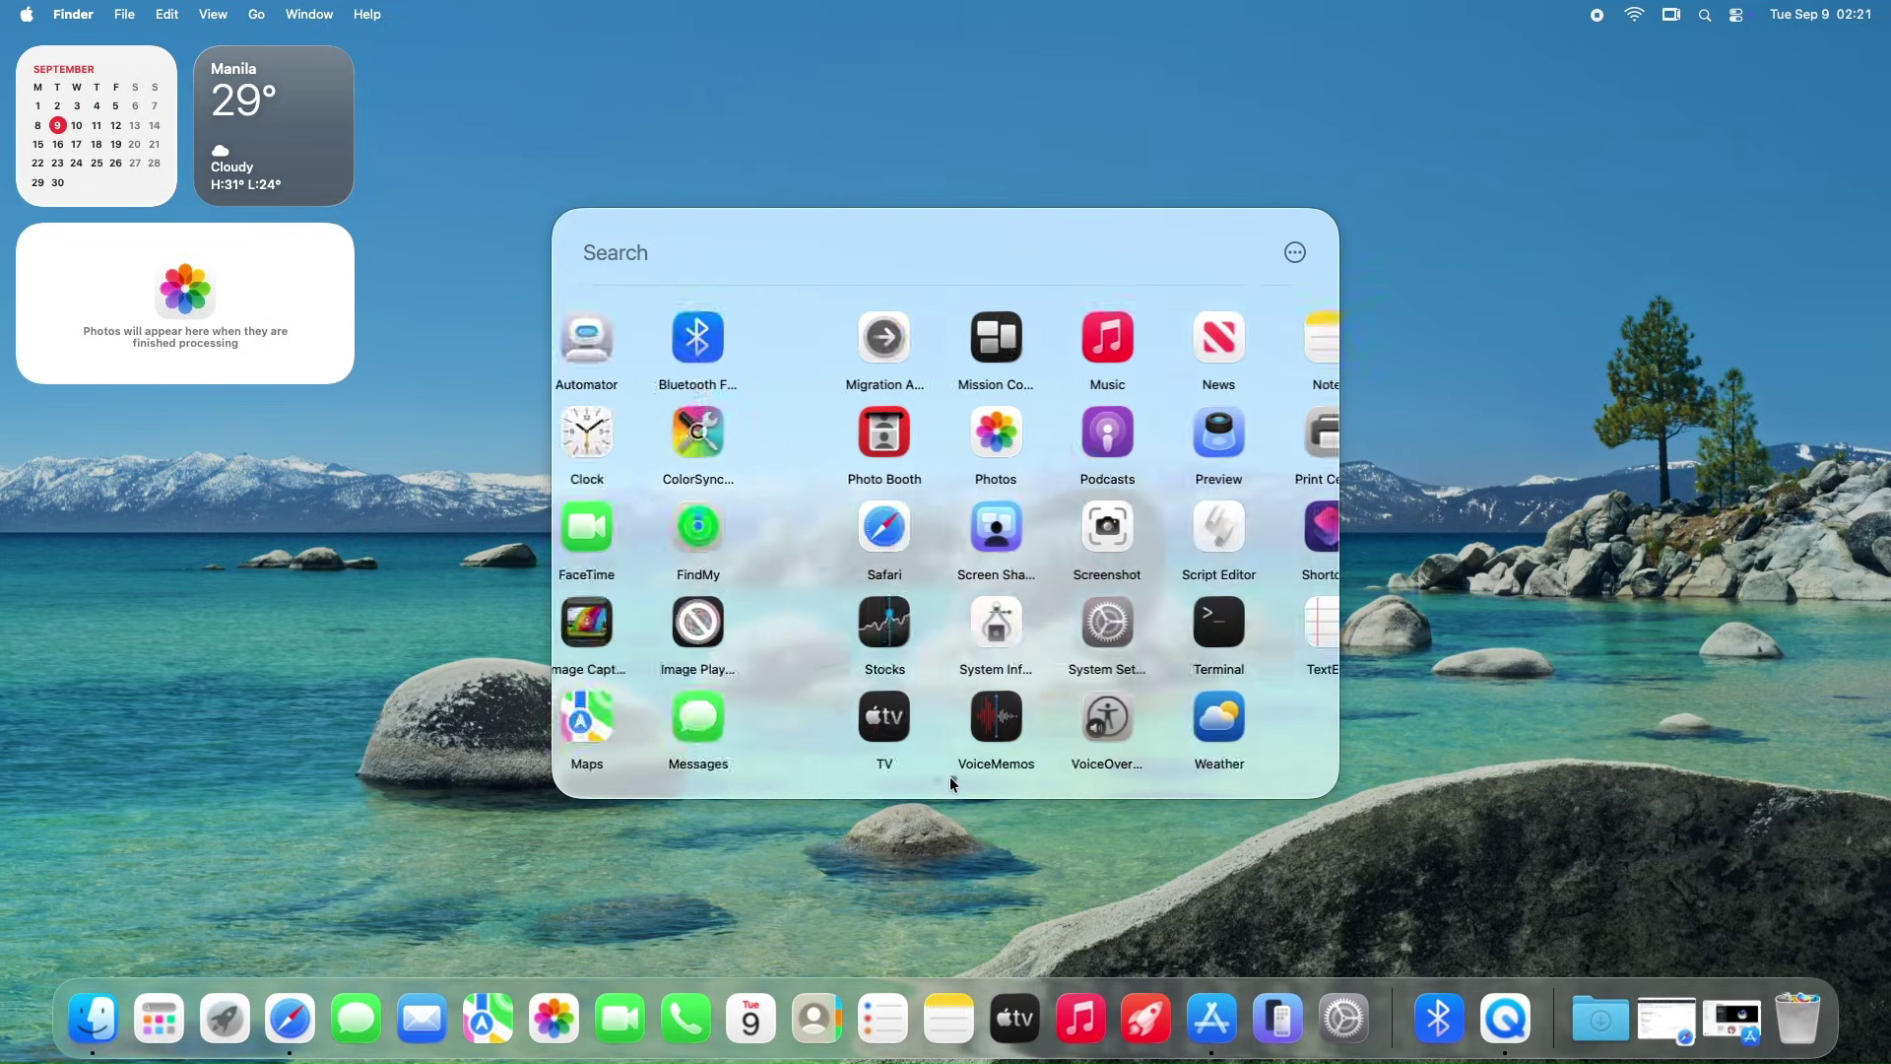
{"action": "left_click", "coordinate": [939, 778]}
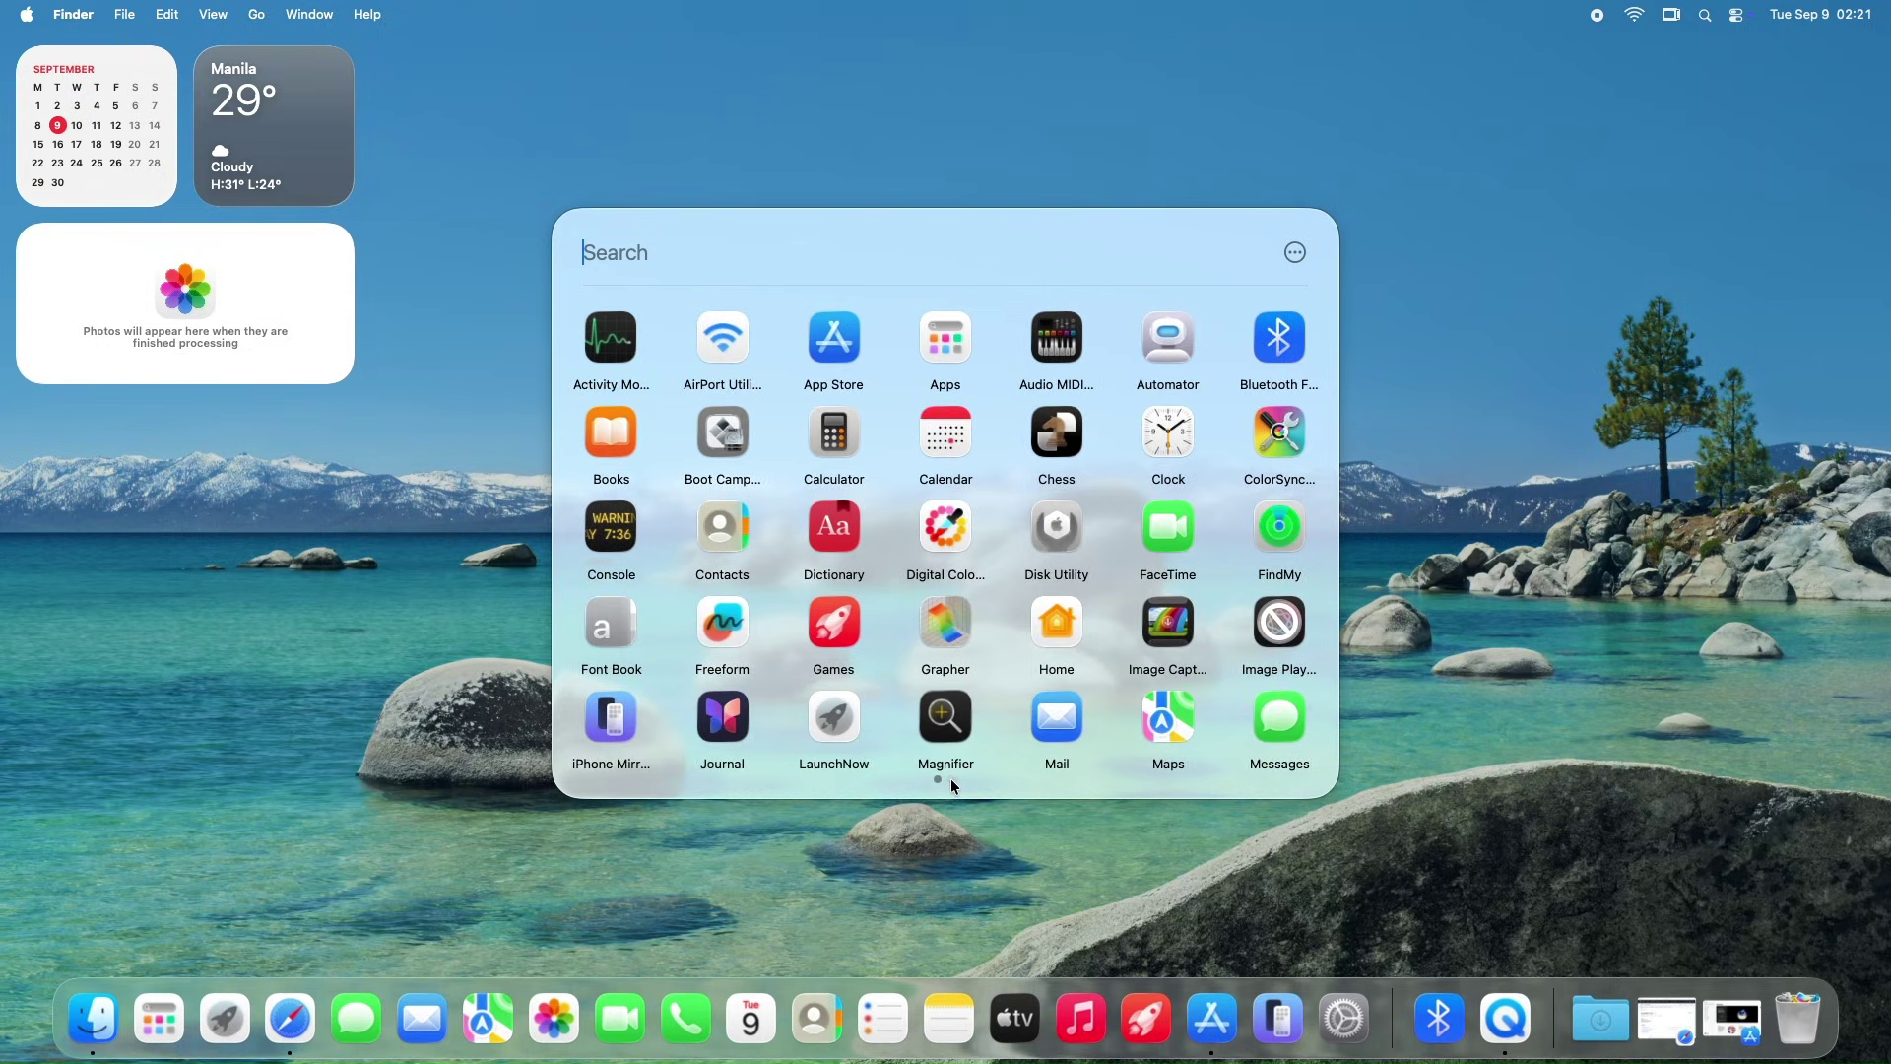
{"action": "left_click", "coordinate": [953, 779]}
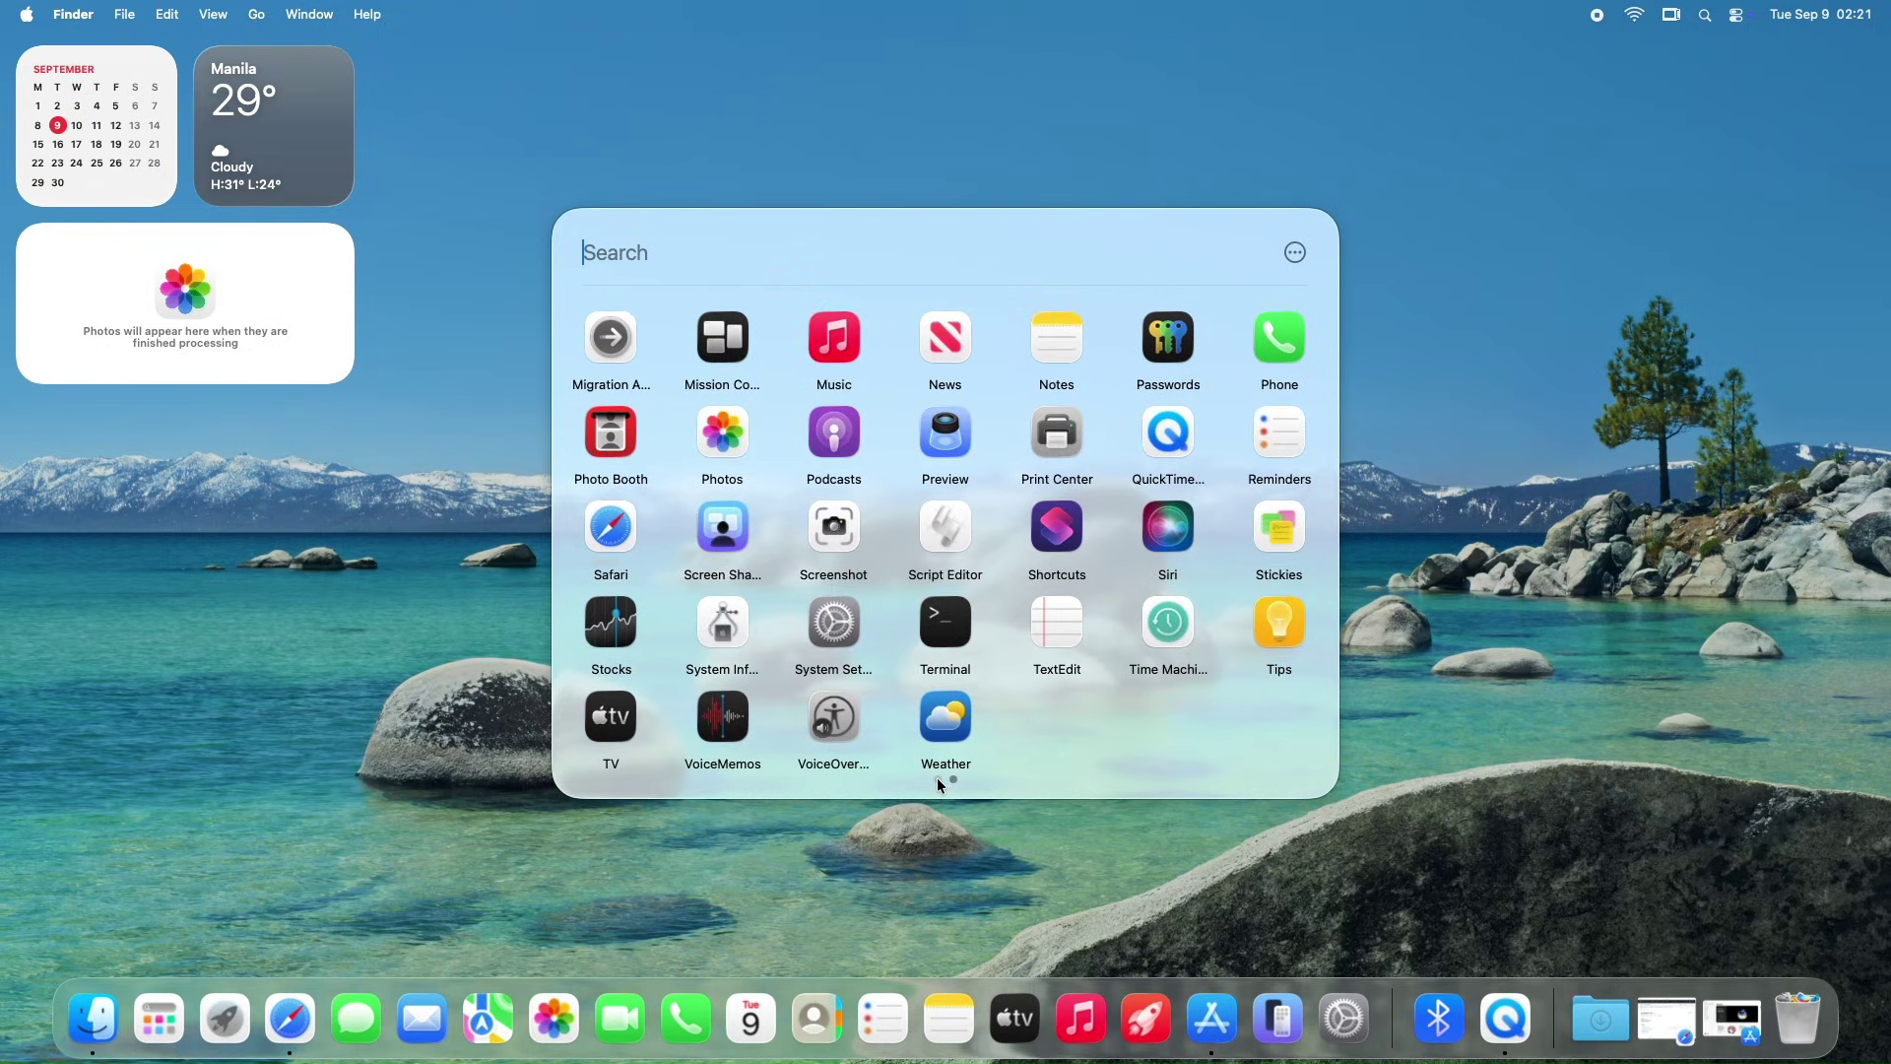
{"action": "left_click", "coordinate": [936, 778]}
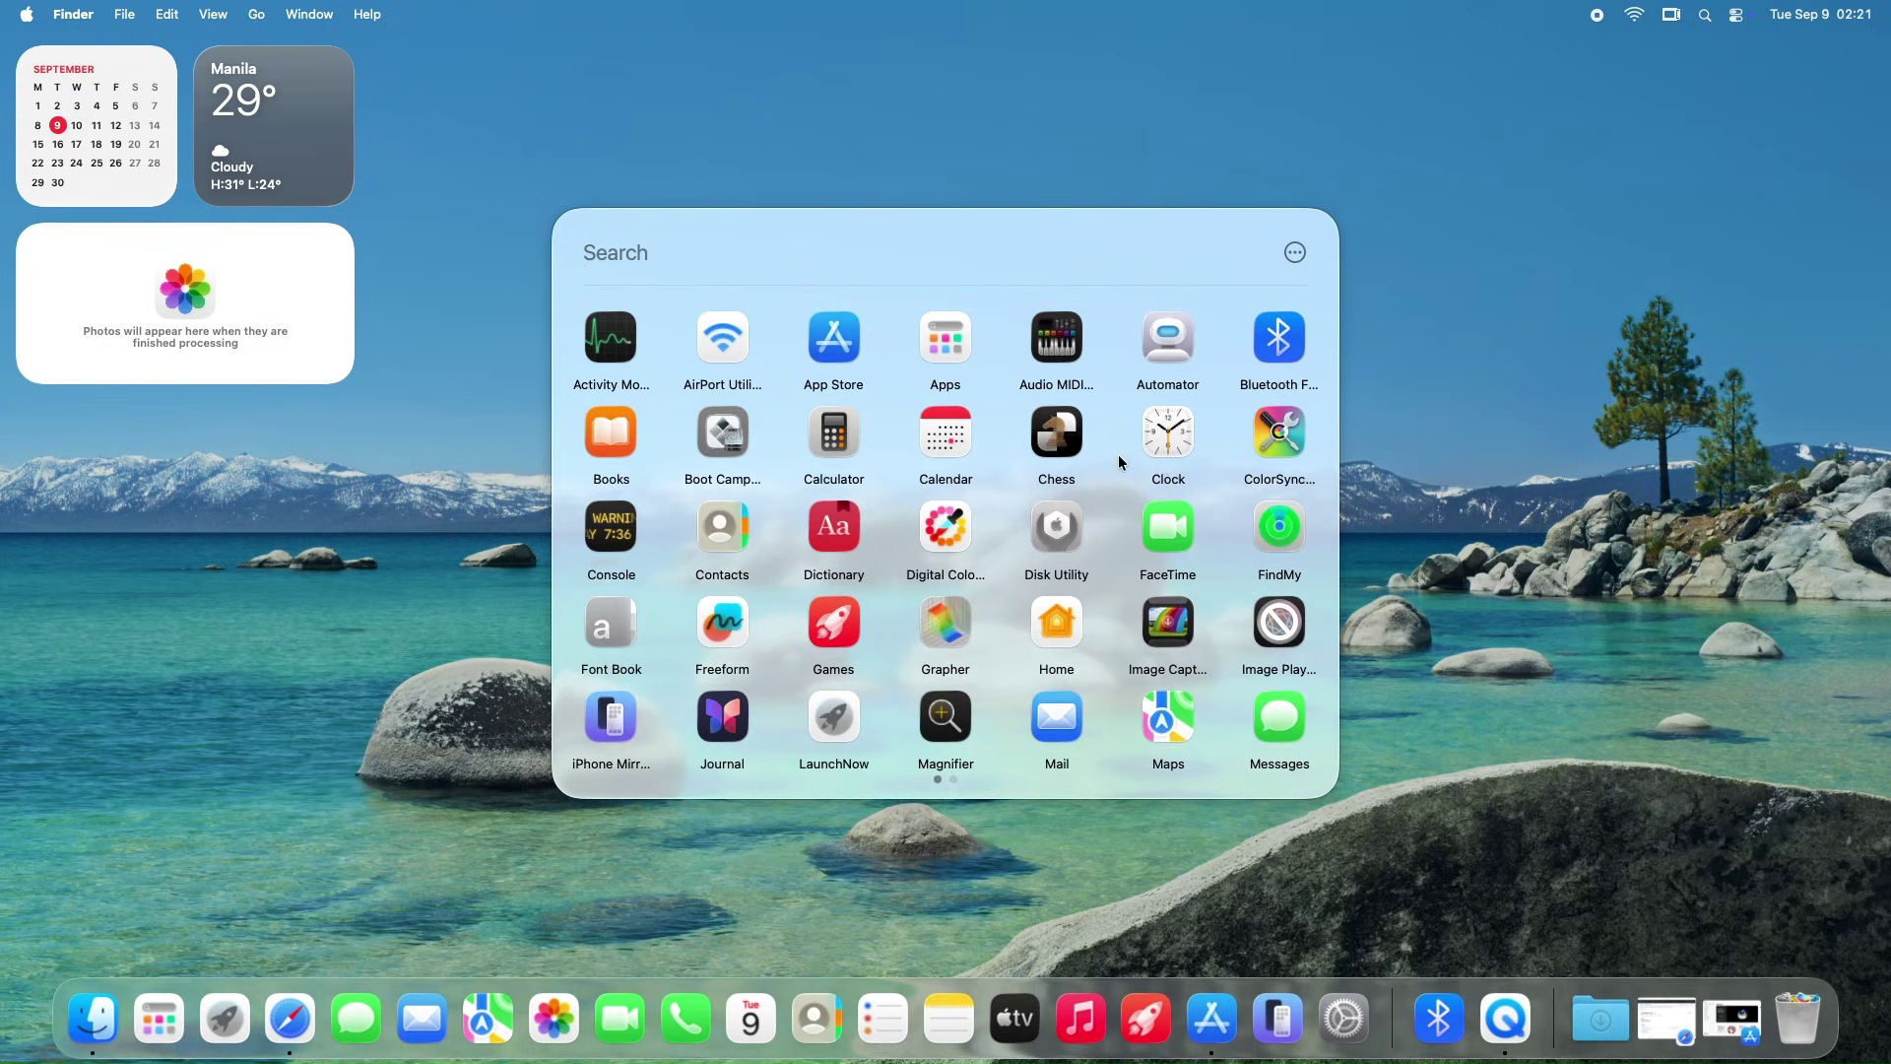
{"action": "left_click", "coordinate": [1295, 254]}
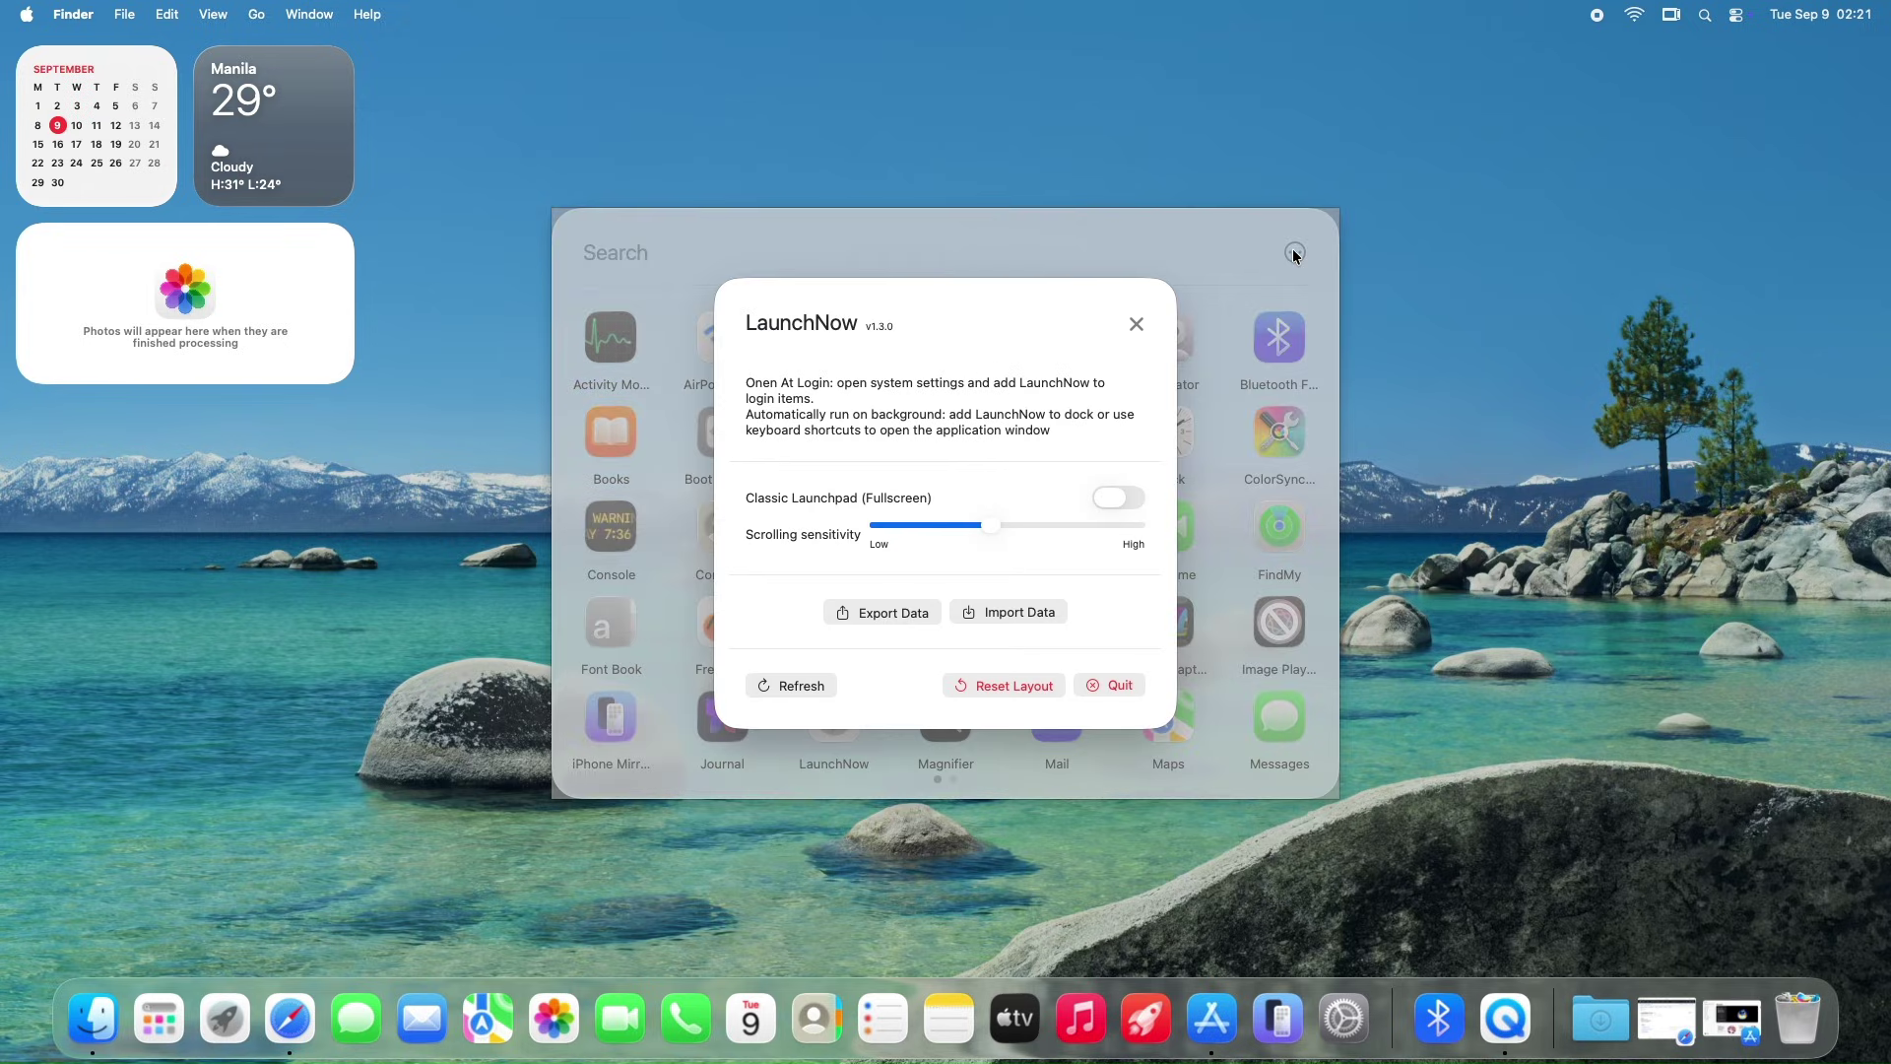
Step: Close the settings and arrow-key the highlight around page one's icons to Games
{"action": "left_click", "coordinate": [222, 1017]}
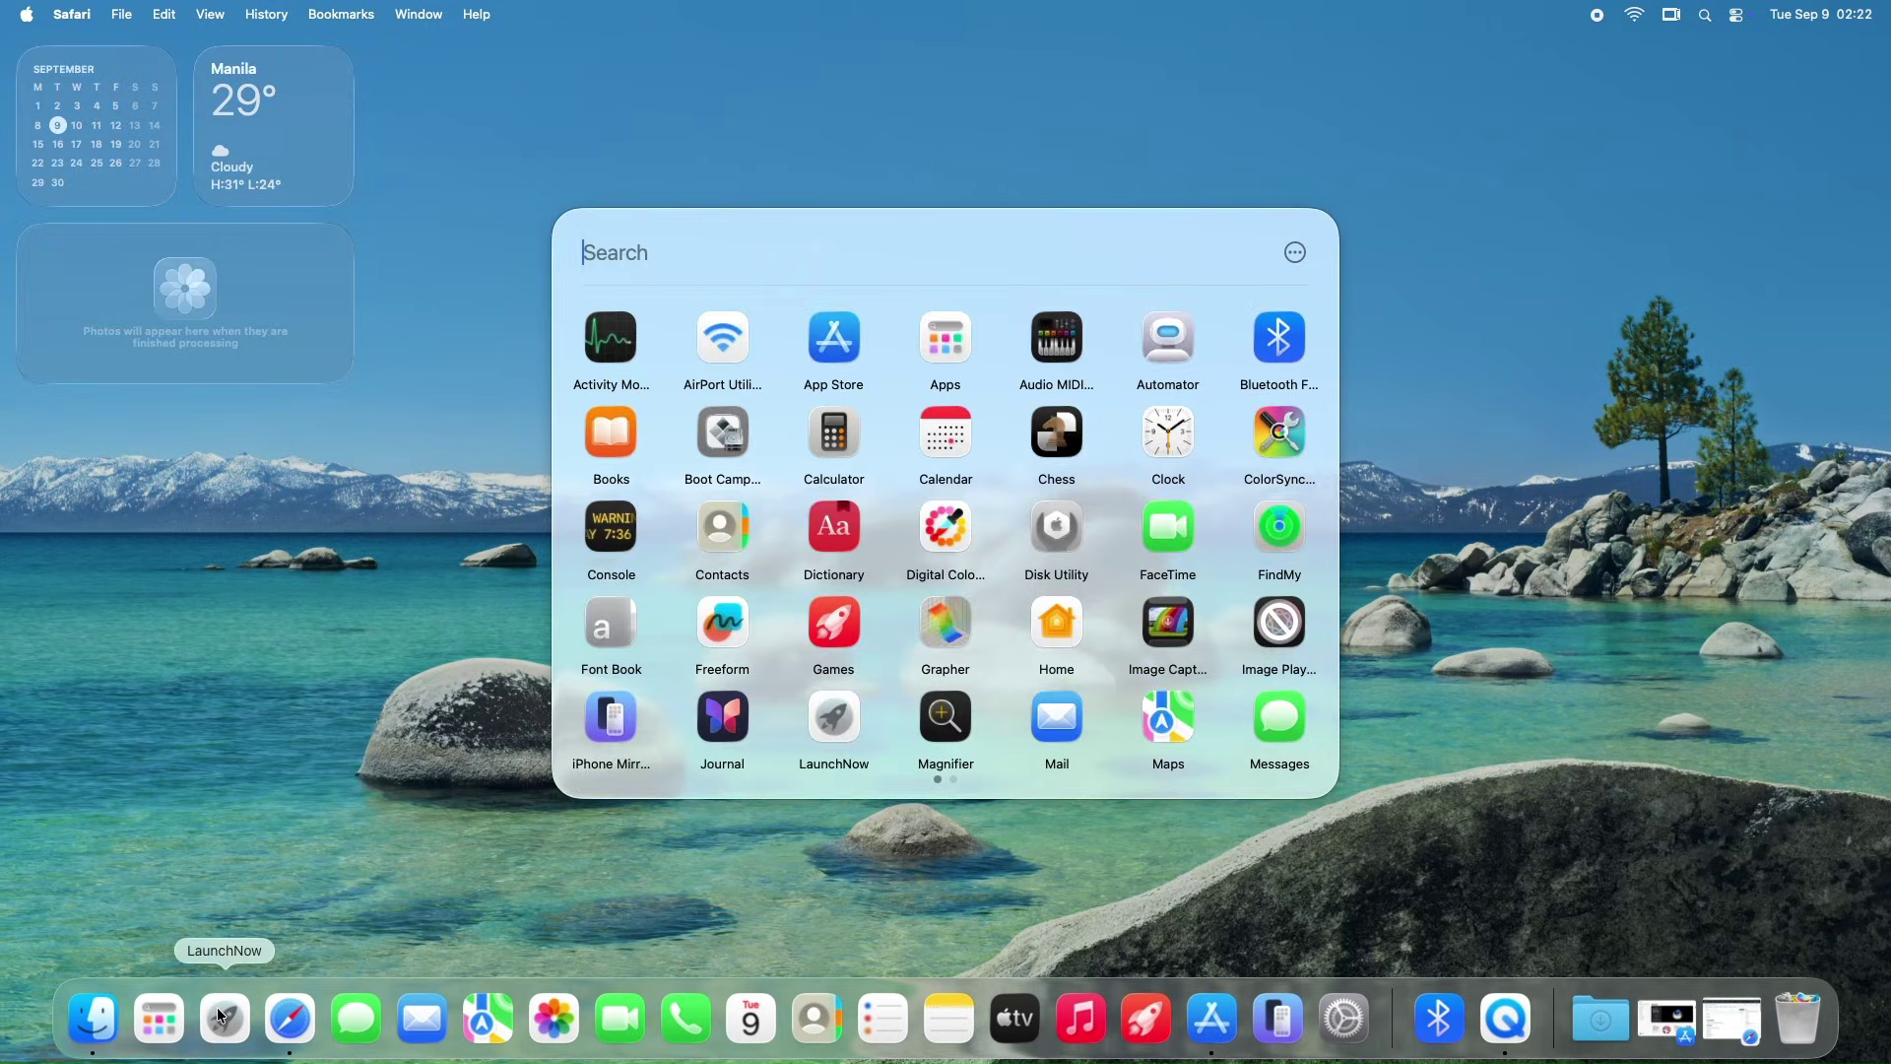
{"action": "key", "text": "Down"}
{"action": "key", "text": "Down"}
{"action": "key", "text": "Down"}
{"action": "key", "text": "Right"}
{"action": "key", "text": "Right"}
{"action": "key", "text": "Right"}
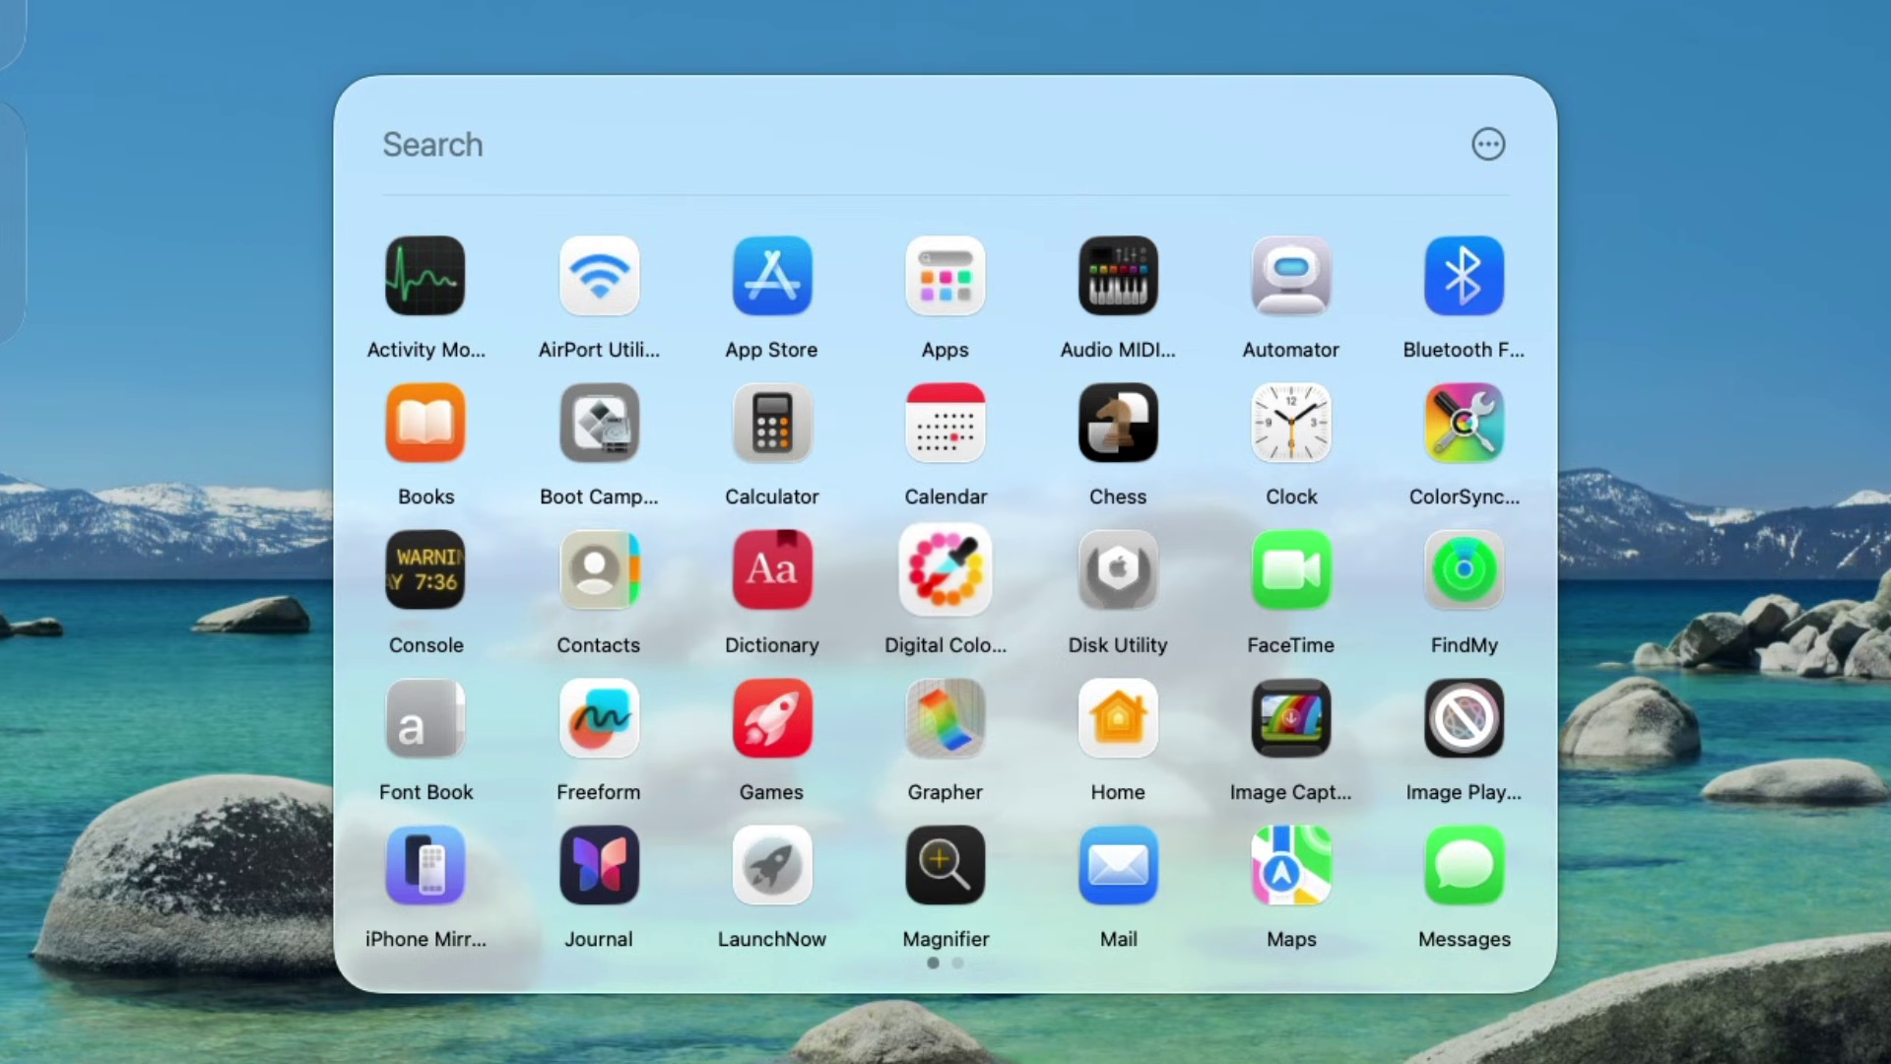
{"action": "key", "text": "Right"}
{"action": "key", "text": "Right"}
{"action": "key", "text": "Up"}
{"action": "key", "text": "Up"}
{"action": "key", "text": "Up"}
{"action": "key", "text": "Down"}
{"action": "key", "text": "Down"}
{"action": "key", "text": "Down"}
{"action": "key", "text": "Down"}
{"action": "key", "text": "Down"}
{"action": "key", "text": "Right"}
{"action": "key", "text": "Right"}
{"action": "key", "text": "Right"}
{"action": "key", "text": "Right"}
{"action": "key", "text": "Right"}
{"action": "key", "text": "Right"}
{"action": "key", "text": "Up"}
{"action": "key", "text": "Up"}
{"action": "key", "text": "Right"}
{"action": "key", "text": "Right"}
{"action": "key", "text": "Right"}
{"action": "key", "text": "Right"}
{"action": "key", "text": "Right"}
{"action": "key", "text": "Right"}
{"action": "key", "text": "Right"}
{"action": "key", "text": "Right"}
{"action": "key", "text": "Right"}
{"action": "key", "text": "Right"}
{"action": "key", "text": "Right"}
{"action": "key", "text": "Right"}
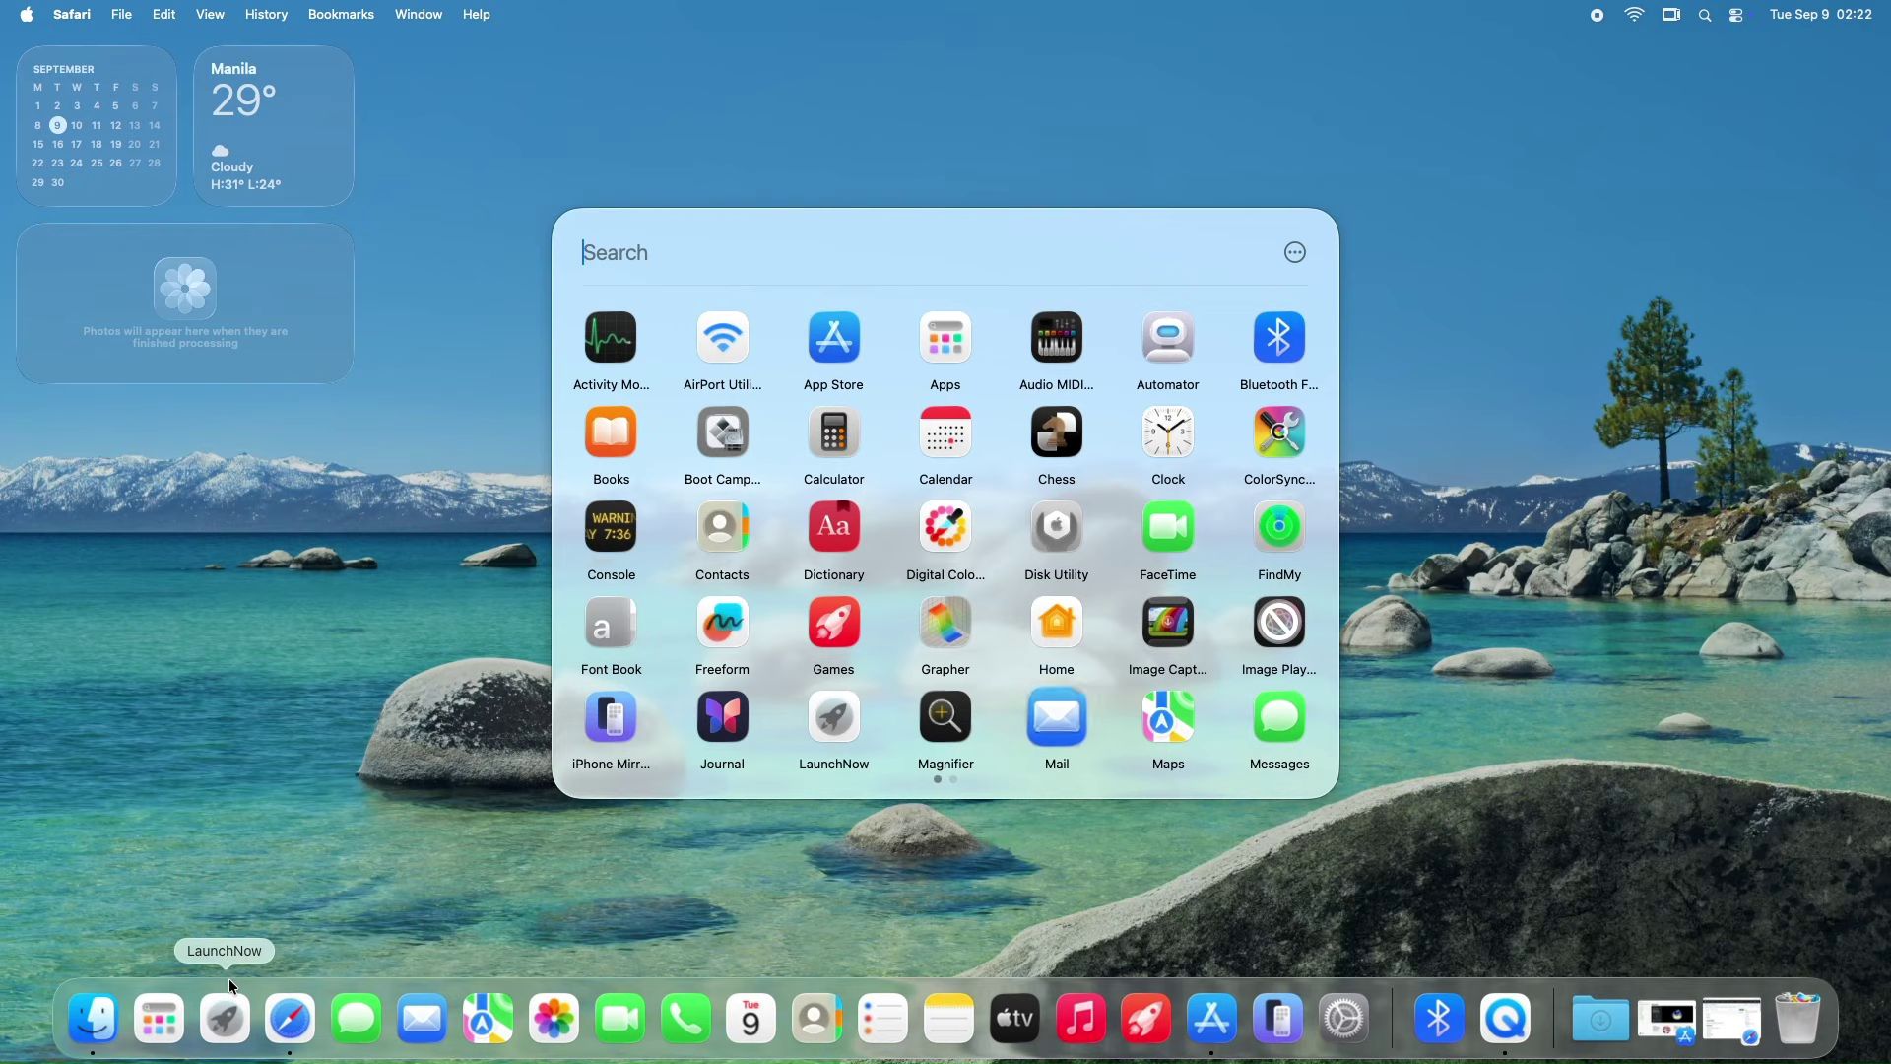
{"action": "key", "text": "Right"}
{"action": "key", "text": "Right"}
{"action": "key", "text": "Right"}
Step: Arrow past Messages onto page two, then flip back to the first page
{"action": "key", "text": "Left"}
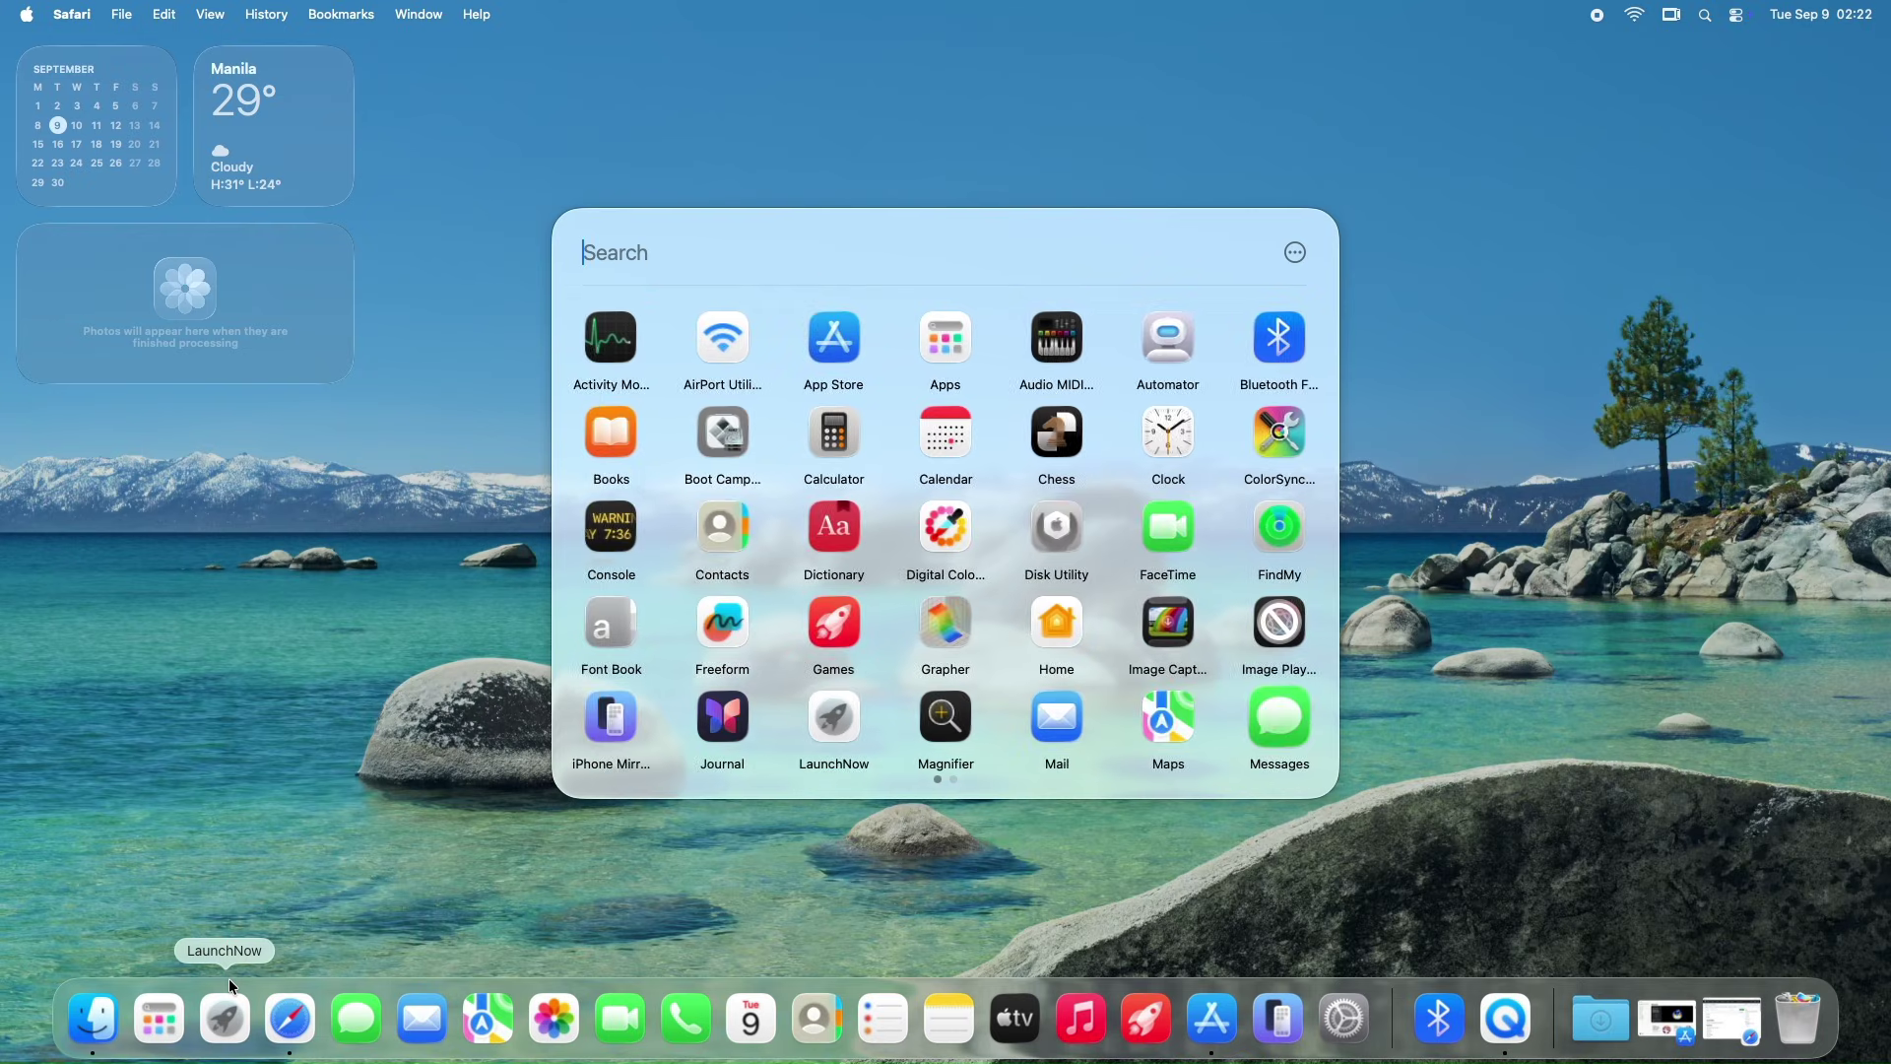
{"action": "key", "text": "Right"}
{"action": "key", "text": "Left"}
{"action": "key", "text": "Right"}
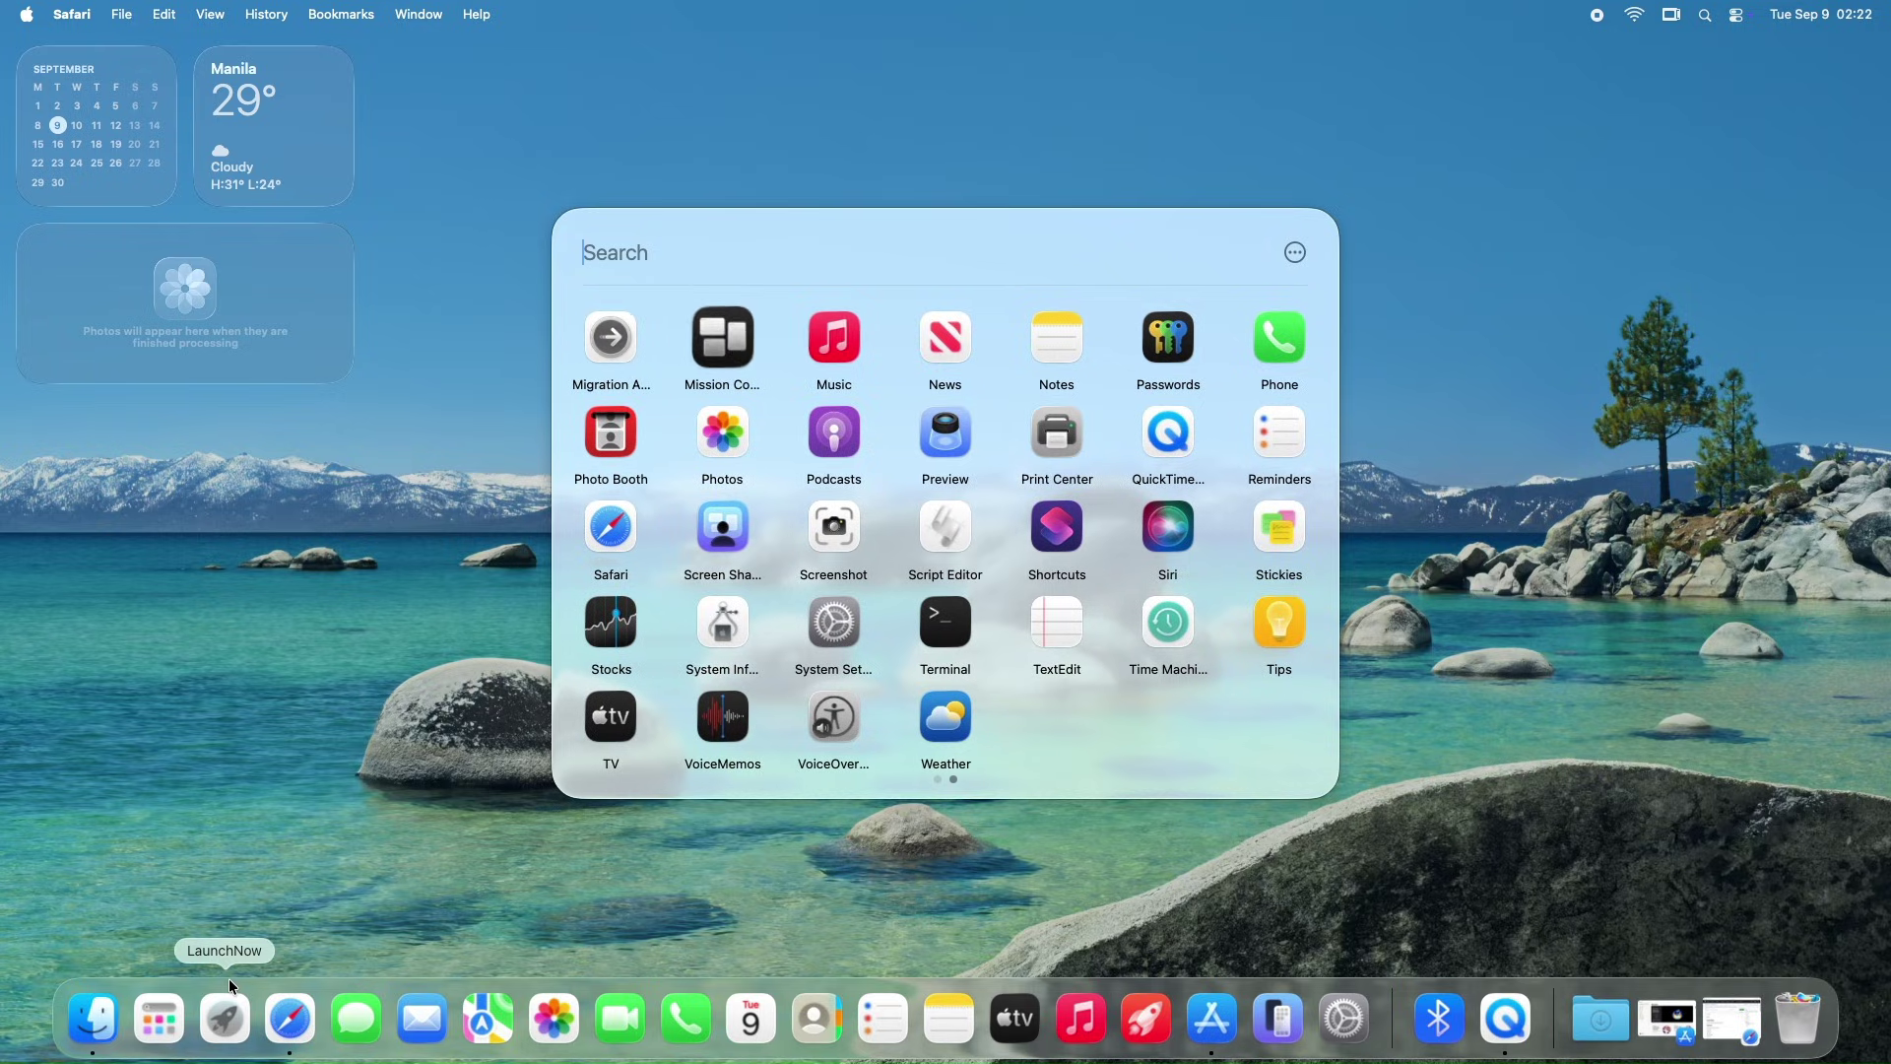
{"action": "key", "text": "Right"}
{"action": "key", "text": "Left"}
{"action": "key", "text": "Left"}
{"action": "key", "text": "Right"}
{"action": "key", "text": "Left"}
{"action": "key", "text": "Left"}
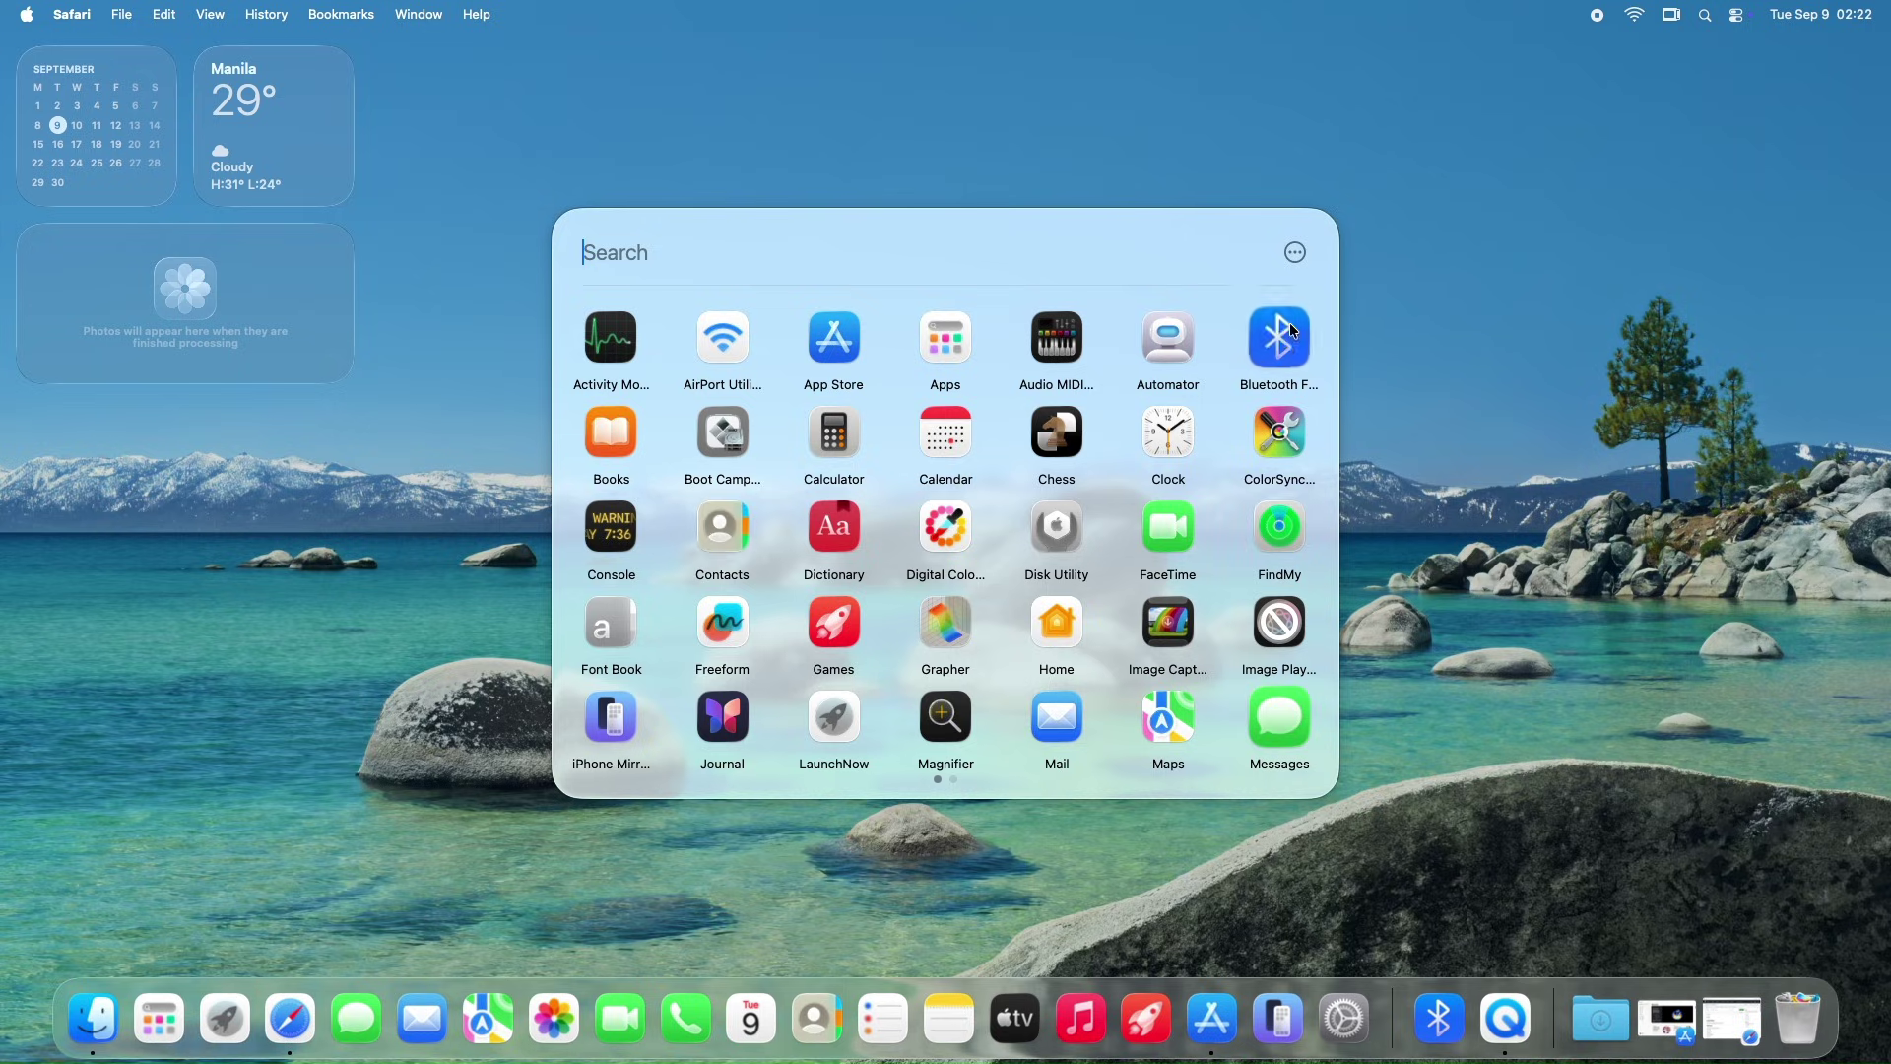
Step: Reopen the LaunchNow grid and move Dictionary into the first row's second slot
{"action": "left_click", "coordinate": [1296, 254]}
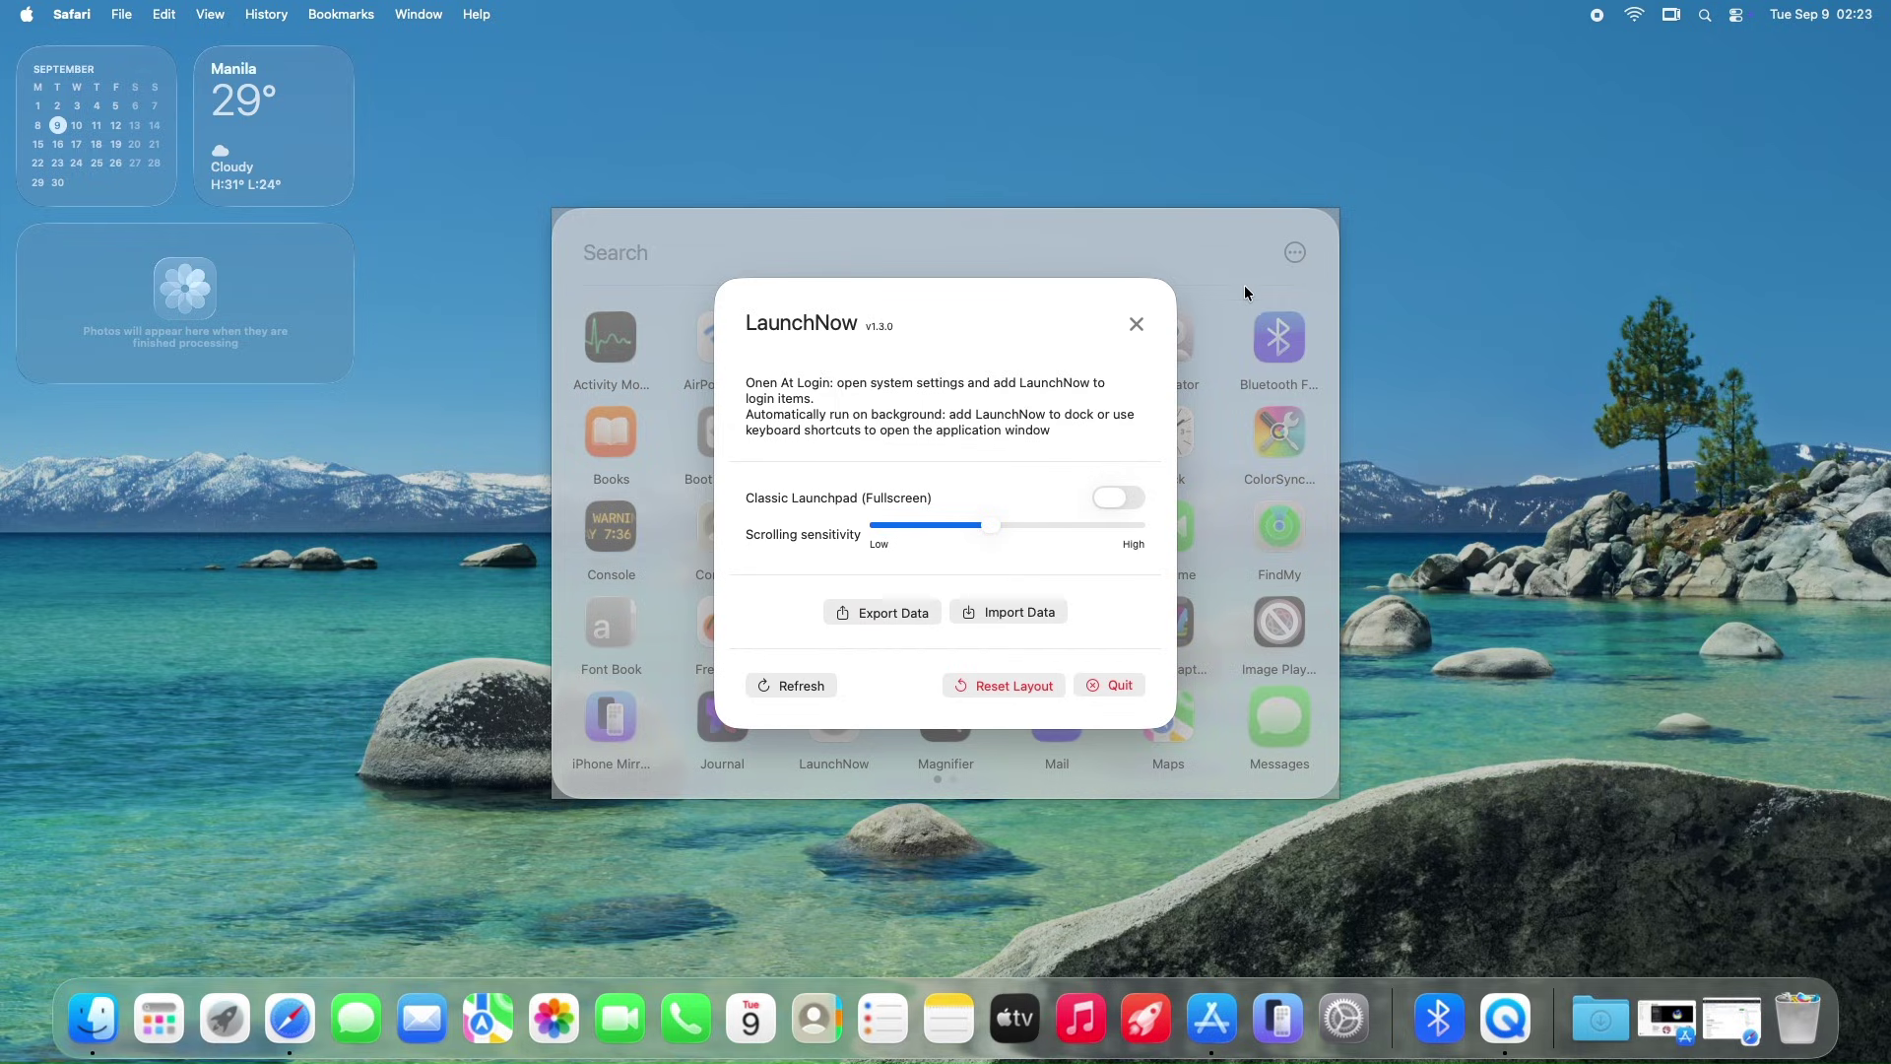
{"action": "left_click", "coordinate": [233, 997]}
{"action": "left_click", "coordinate": [234, 1013]}
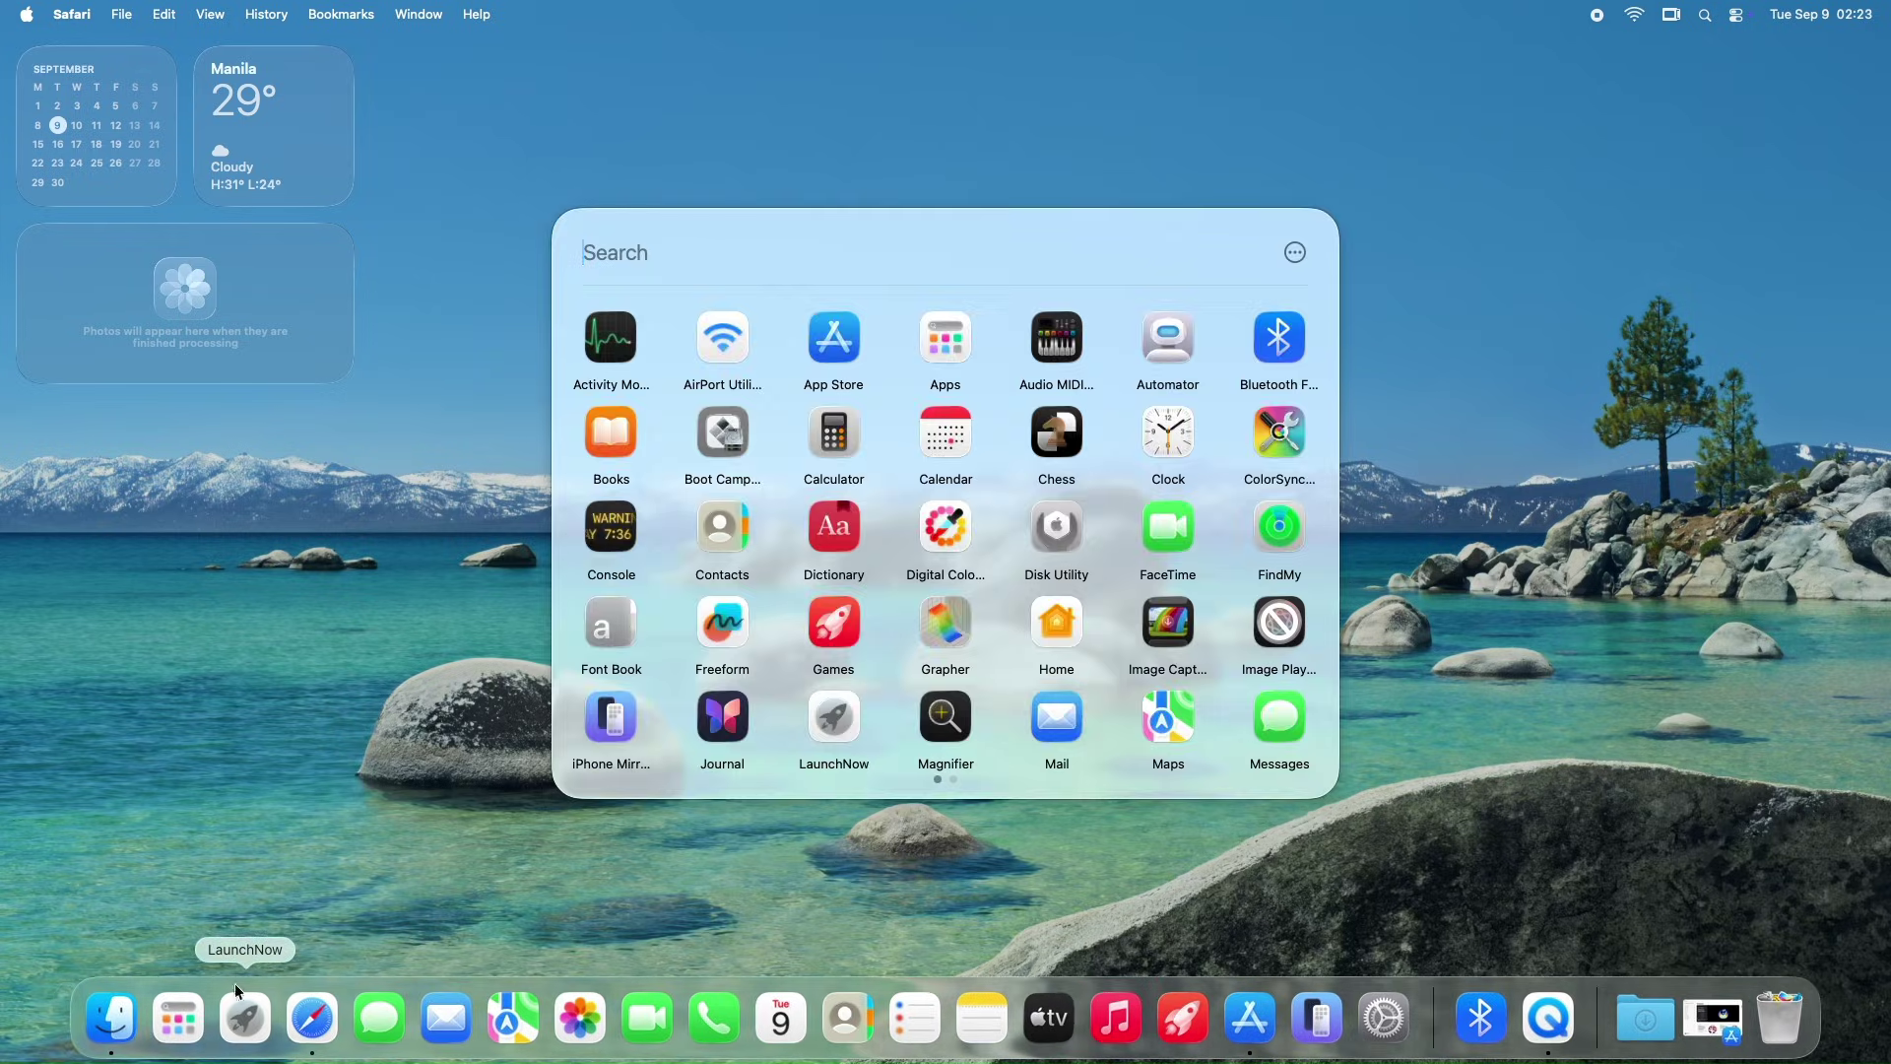
{"action": "left_click_drag", "start_coordinate": [835, 535], "coordinate": [737, 455]}
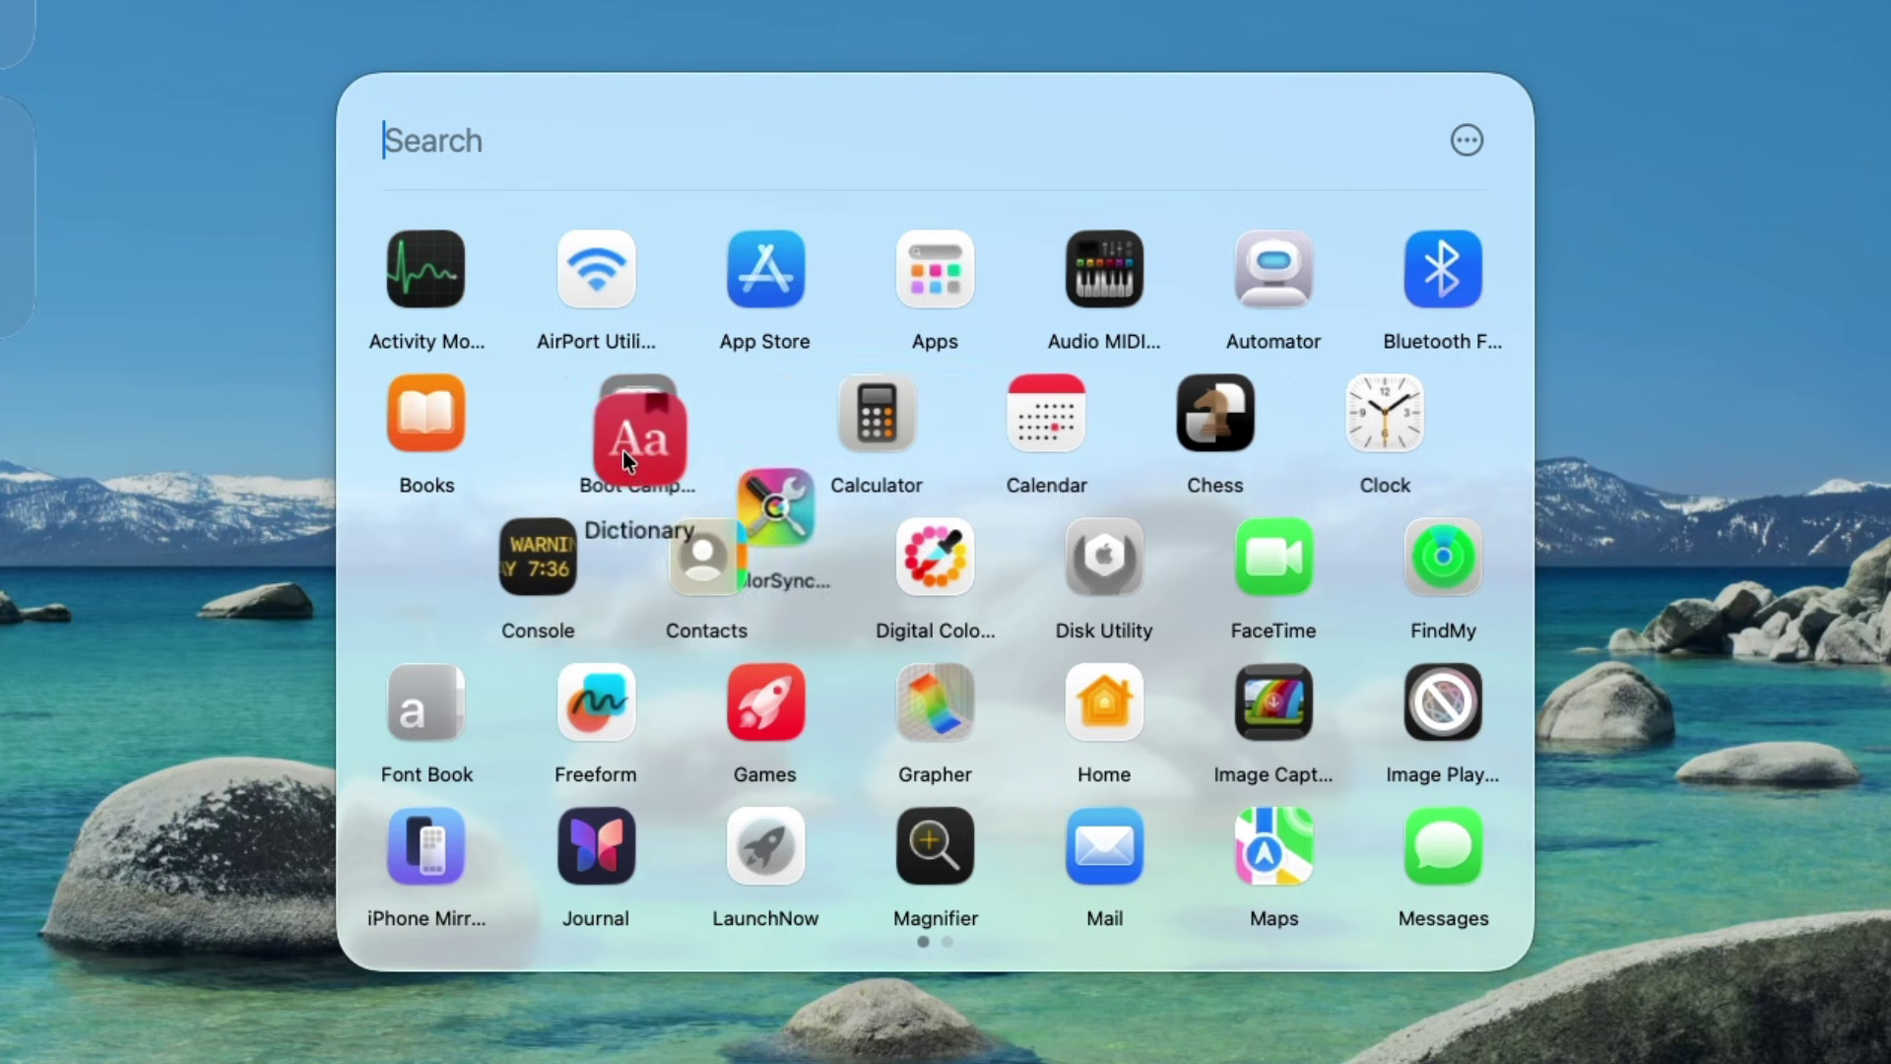
{"action": "left_click_drag", "start_coordinate": [616, 447], "coordinate": [581, 292]}
Step: Move Books, Calculator, Calendar and Bluetooth File Exchange to new slots, then drop Grapher onto Games
{"action": "left_click_drag", "start_coordinate": [595, 428], "coordinate": [769, 290]}
{"action": "left_click_drag", "start_coordinate": [955, 410], "coordinate": [1085, 280]}
{"action": "left_click_drag", "start_coordinate": [1103, 406], "coordinate": [934, 286]}
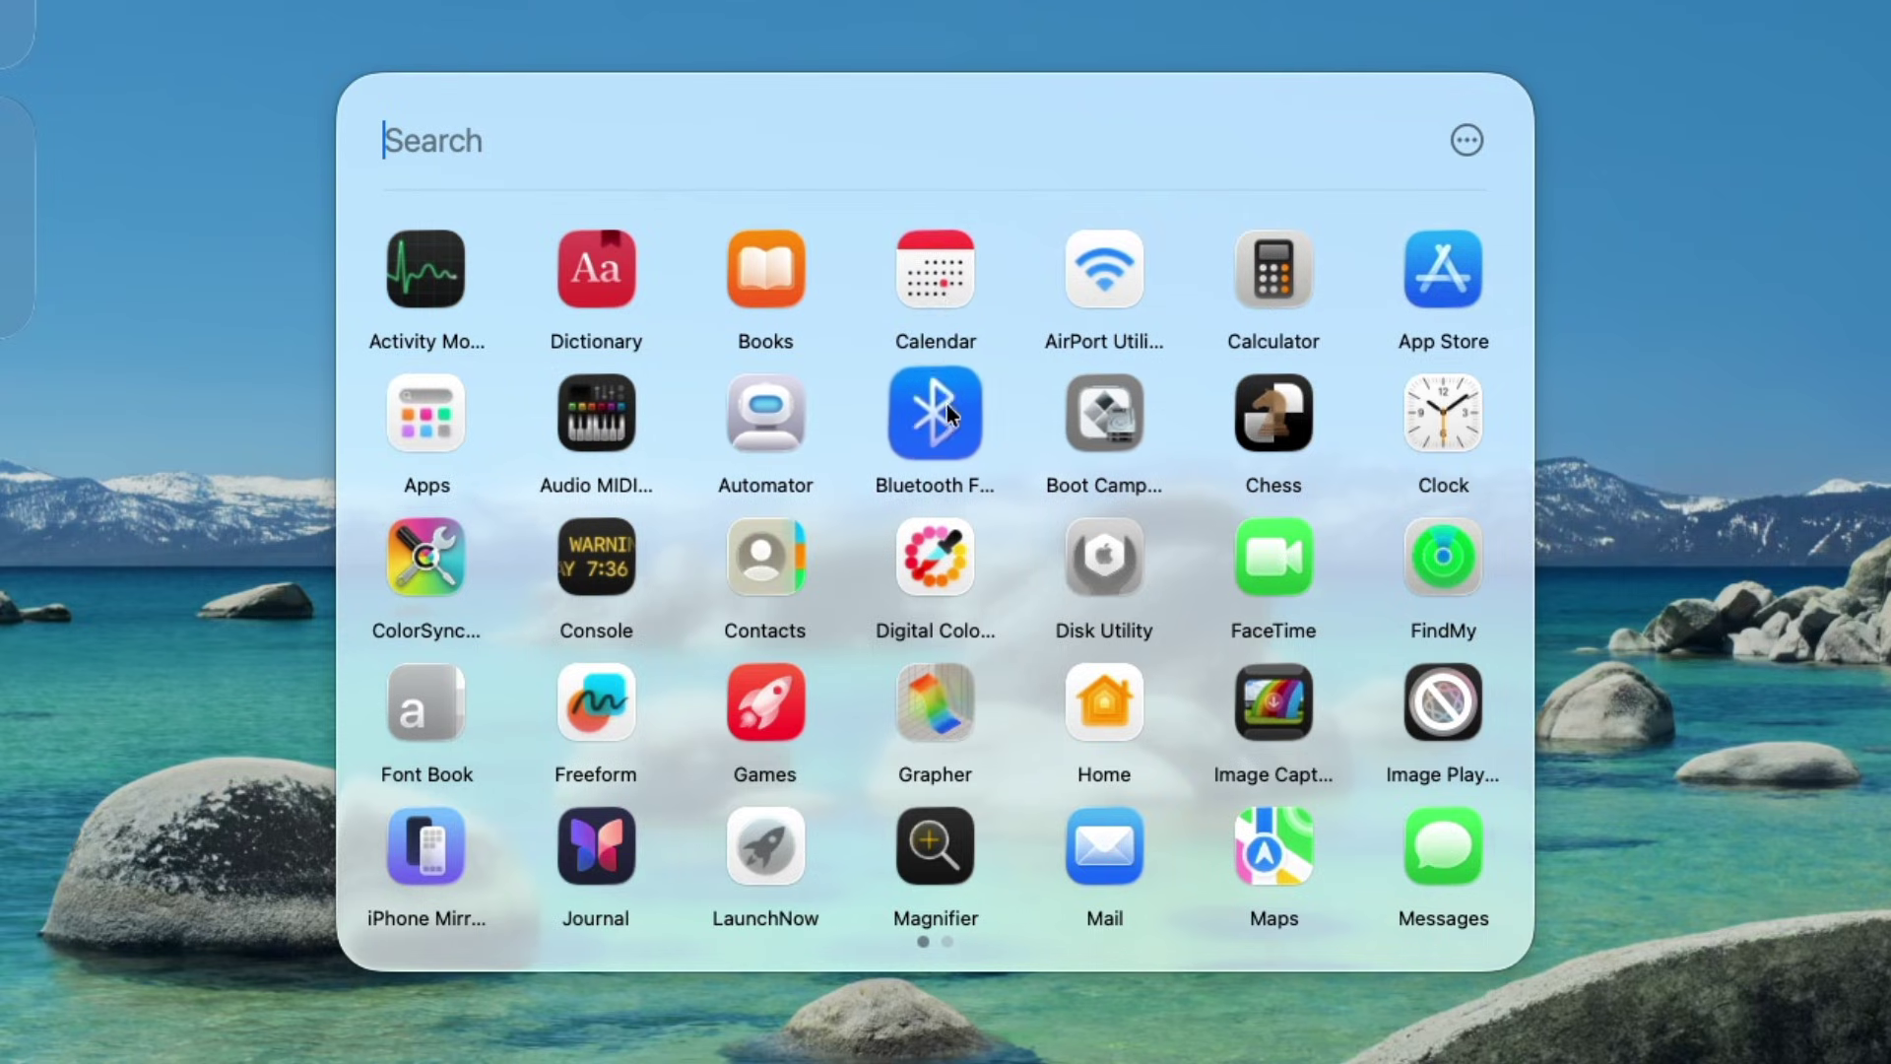
{"action": "left_click_drag", "start_coordinate": [948, 406], "coordinate": [731, 583]}
{"action": "left_click_drag", "start_coordinate": [913, 732], "coordinate": [853, 722]}
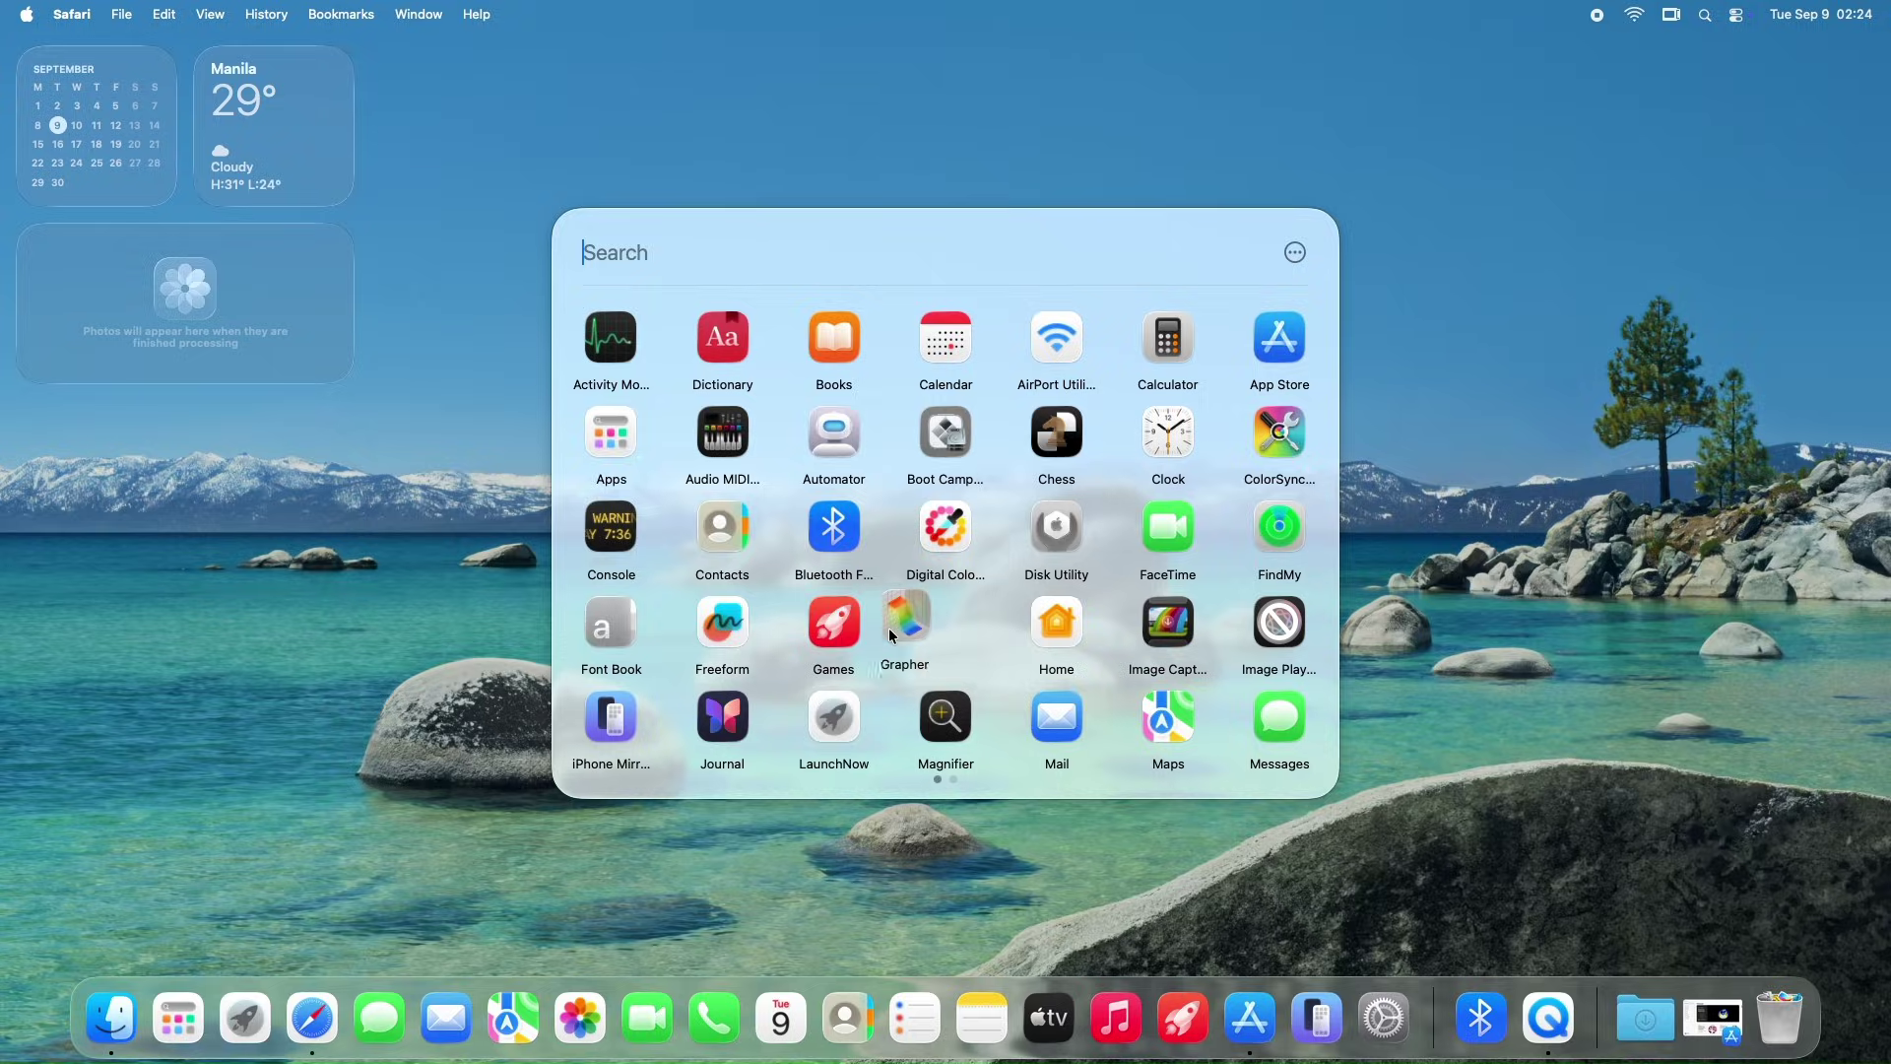
{"action": "left_click_drag", "start_coordinate": [889, 636], "coordinate": [769, 637]}
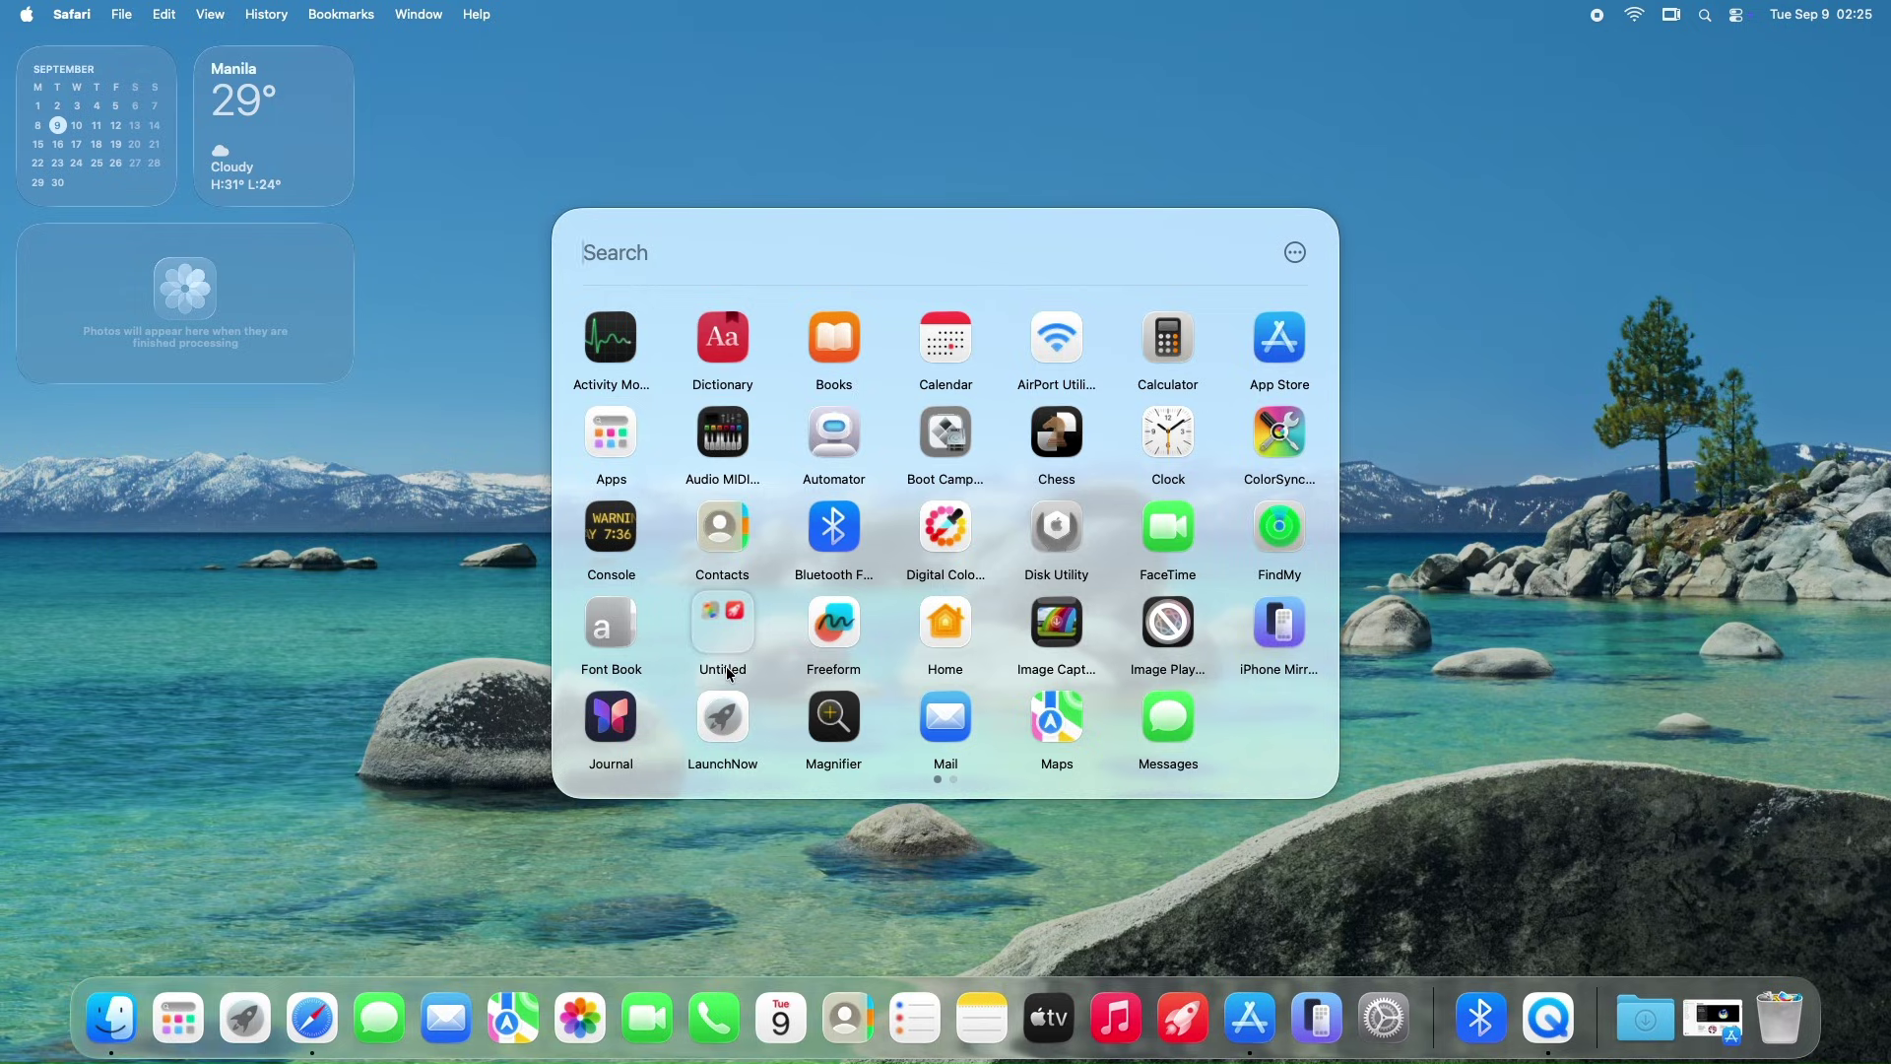
Step: Rename the Untitled folder with Grapher and Games to 'My Folder' and close it
{"action": "left_click", "coordinate": [729, 675]}
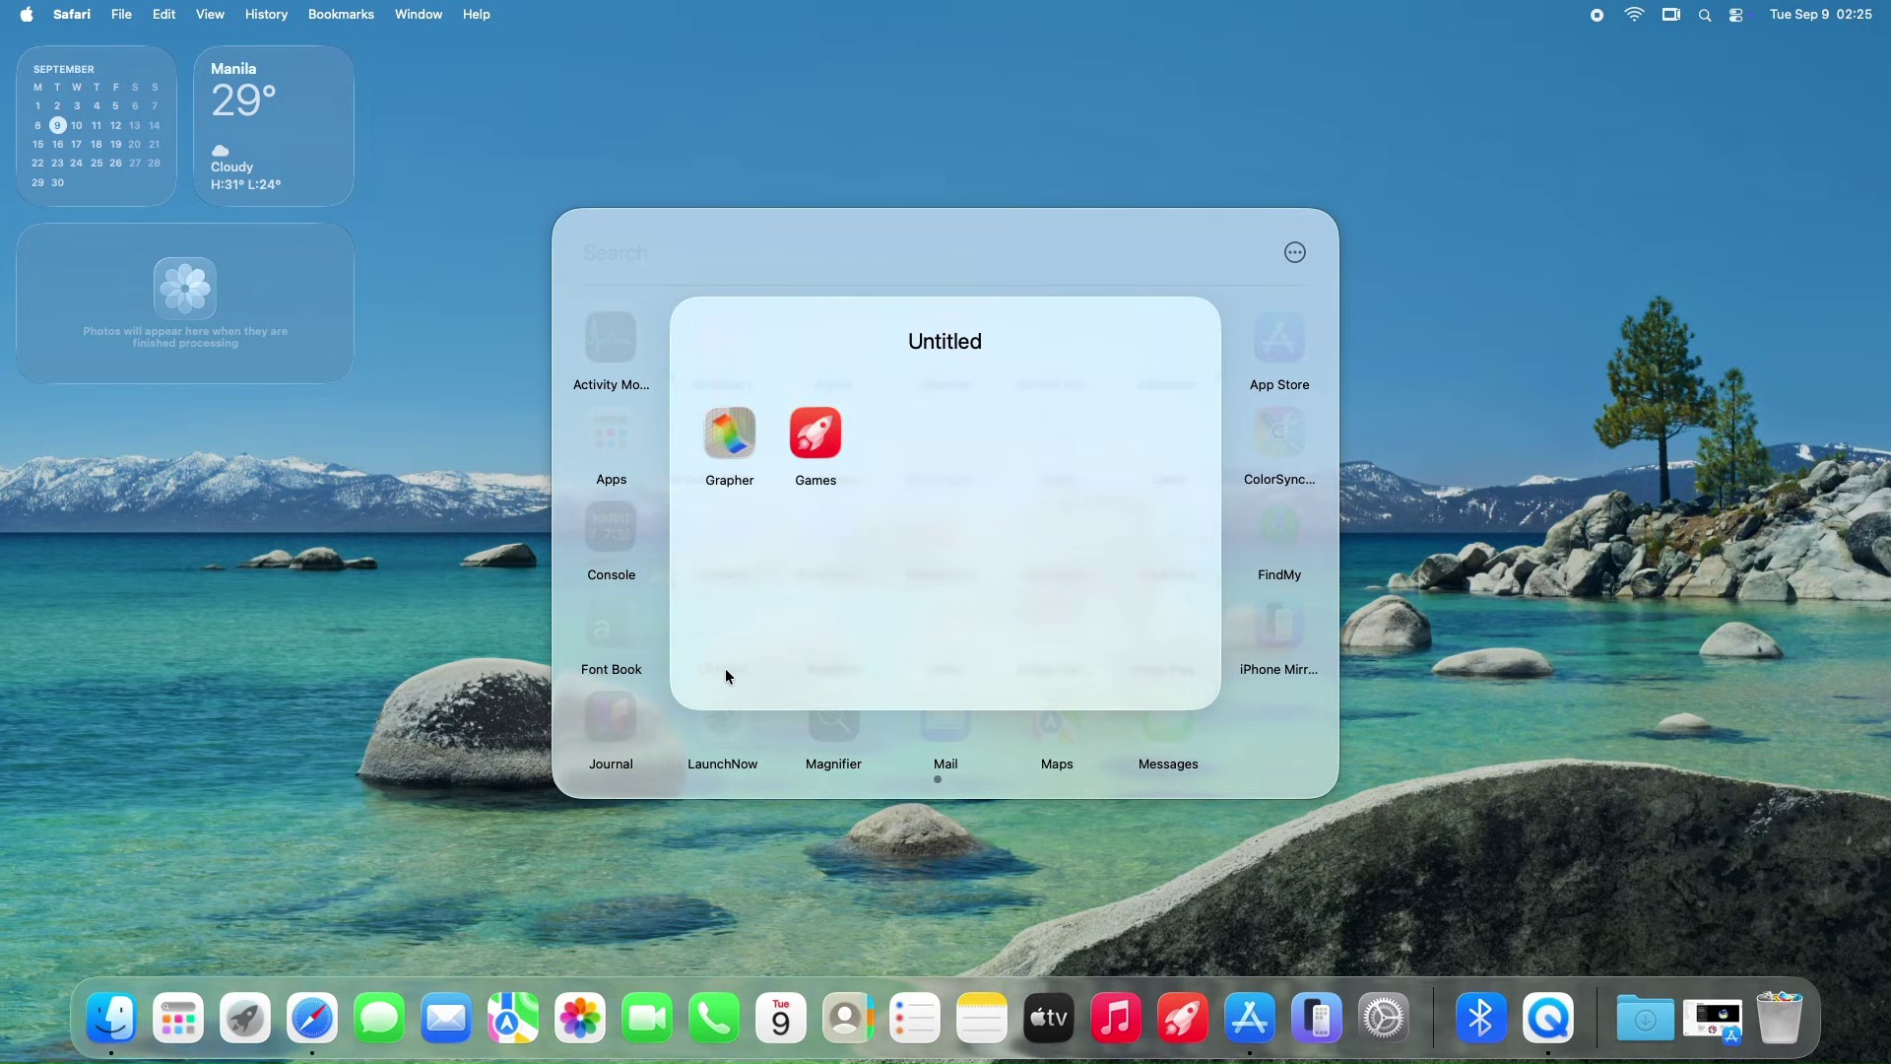
{"action": "left_click", "coordinate": [918, 344]}
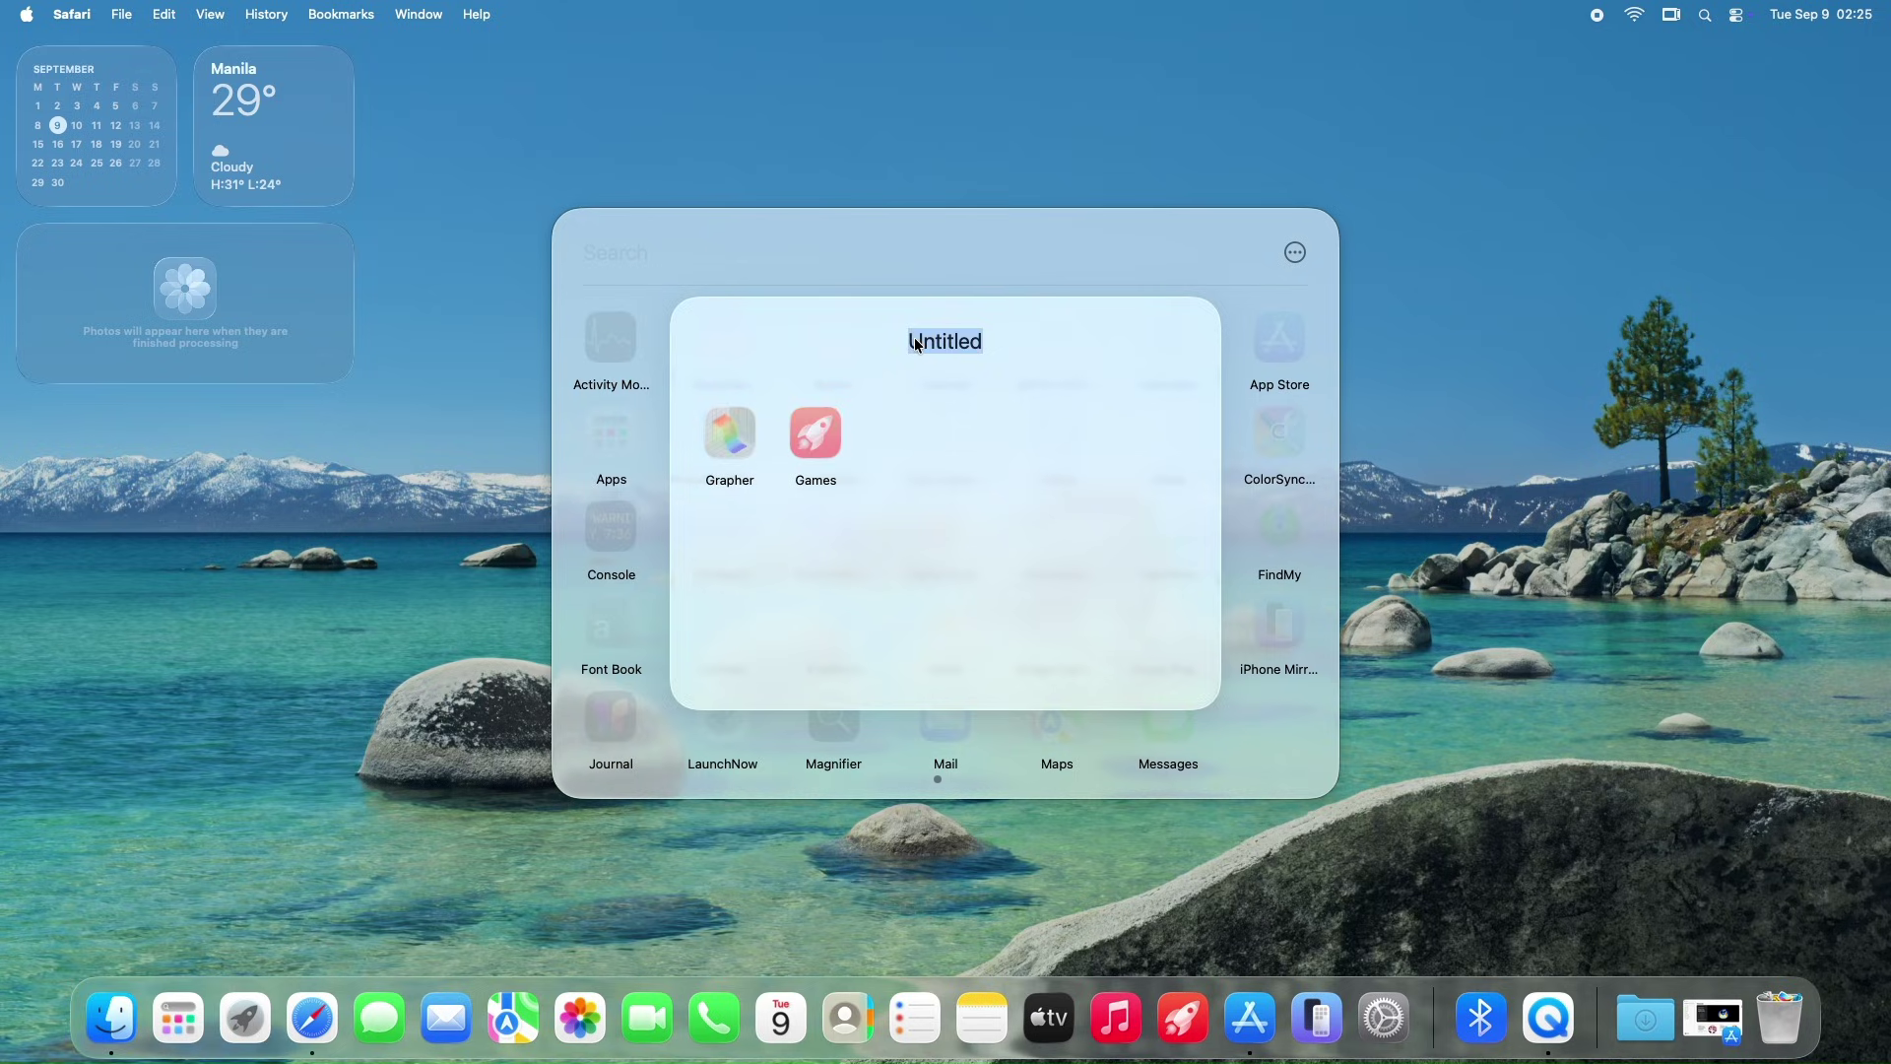
{"action": "type", "text": "My Folder"}
{"action": "key", "text": "Return"}
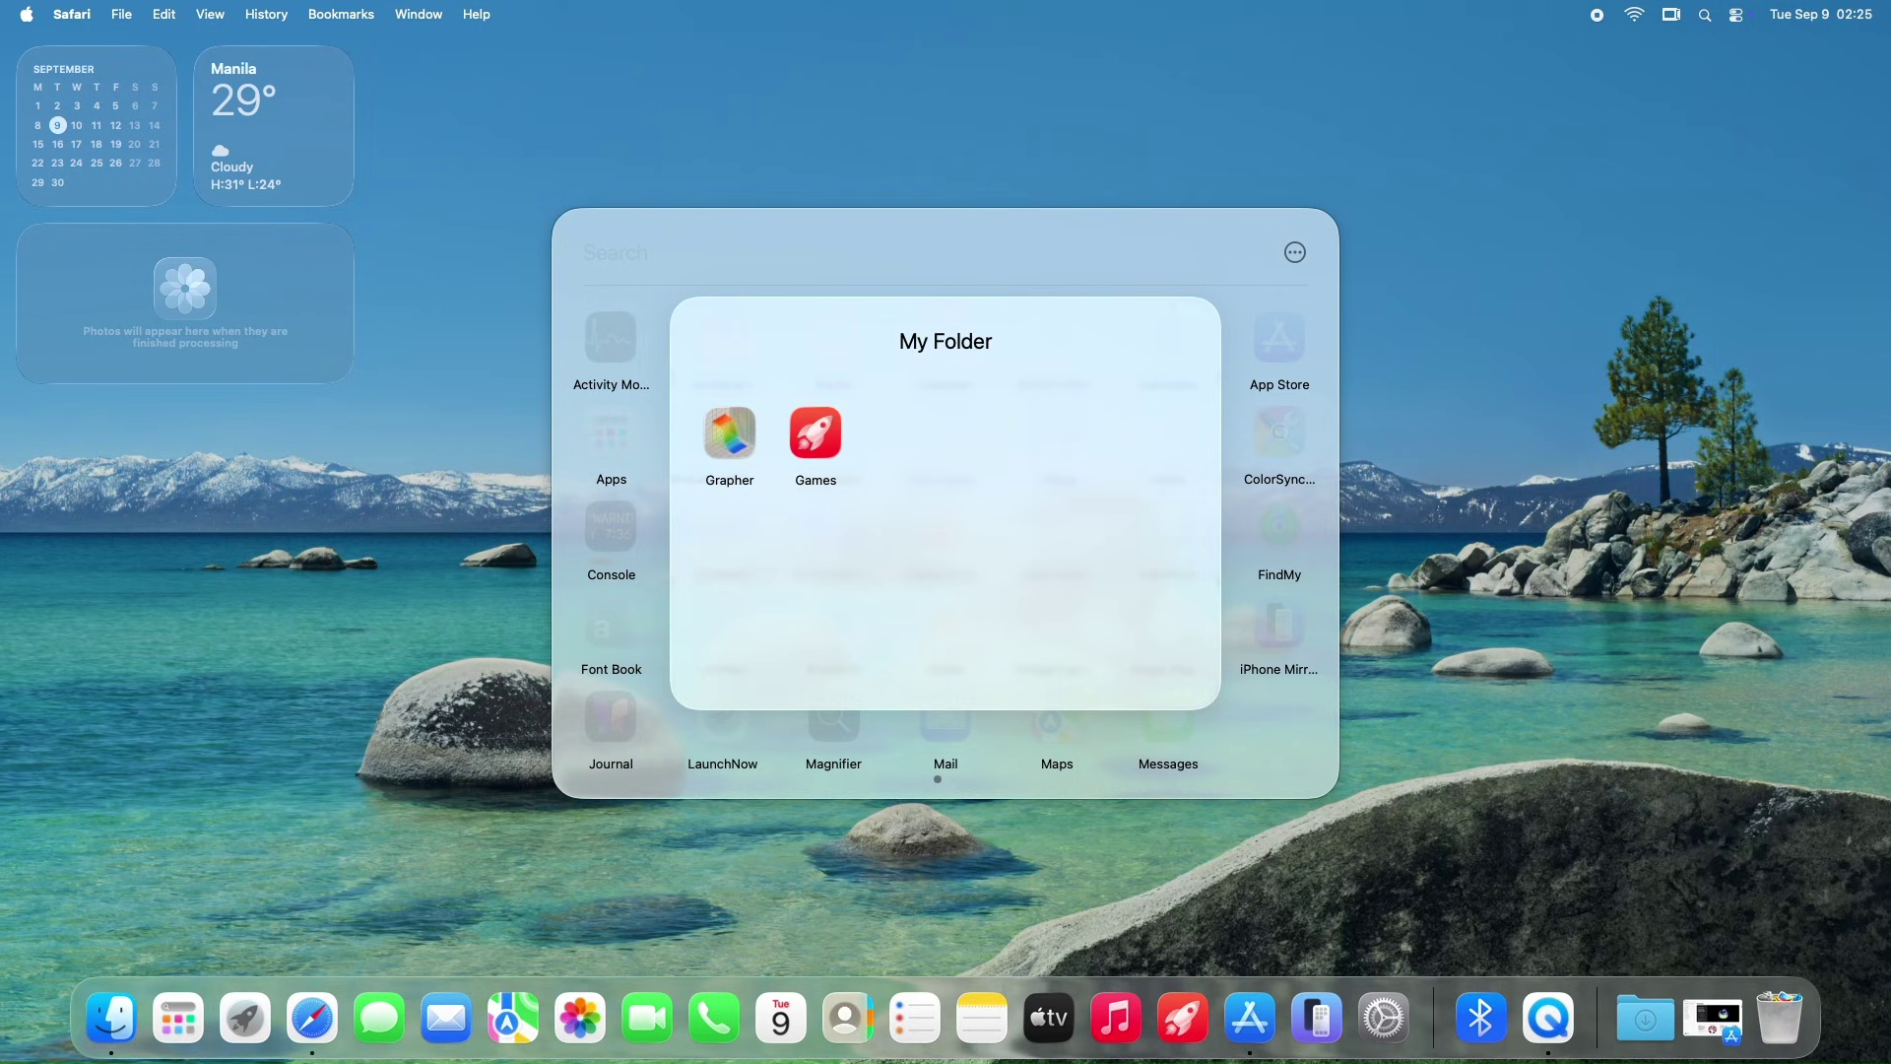
{"action": "left_click", "coordinate": [1253, 528]}
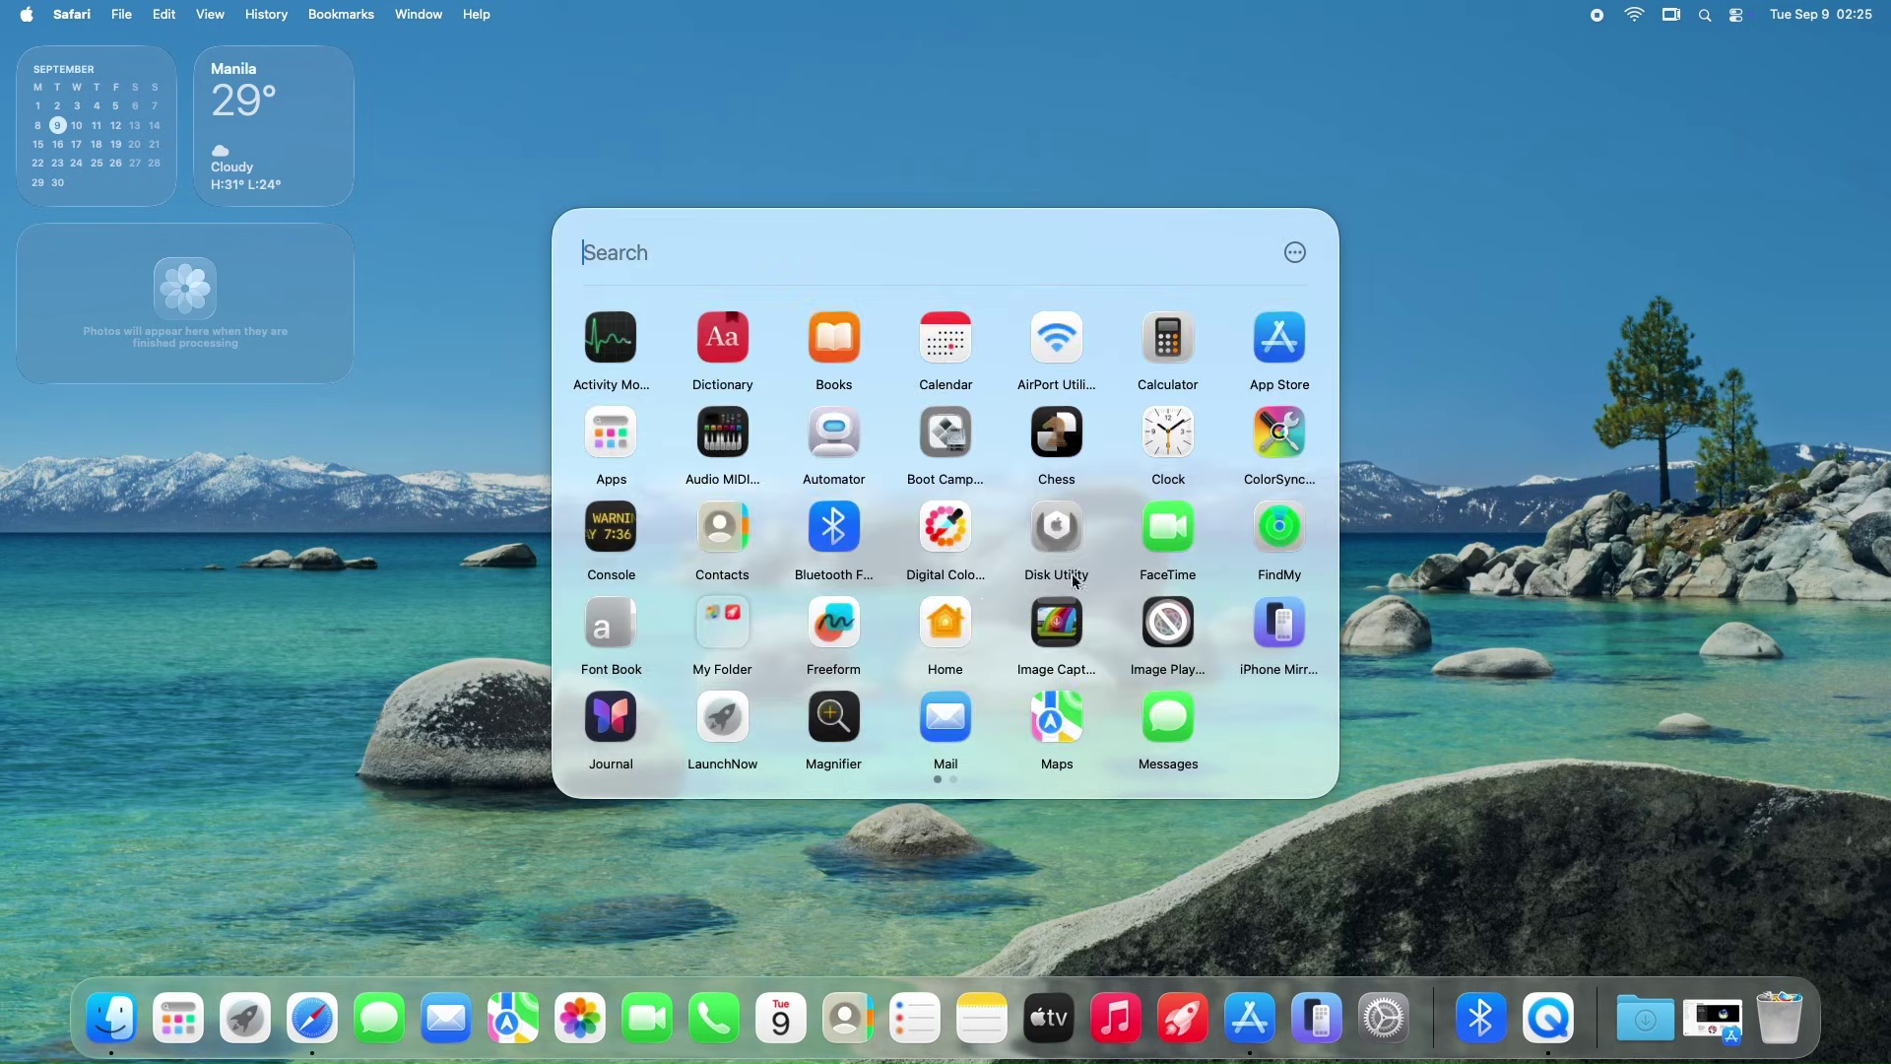
Step: Add Freeform to My Folder and reorder Home and Image Capture in the fourth row
{"action": "left_click_drag", "start_coordinate": [807, 632], "coordinate": [739, 620]}
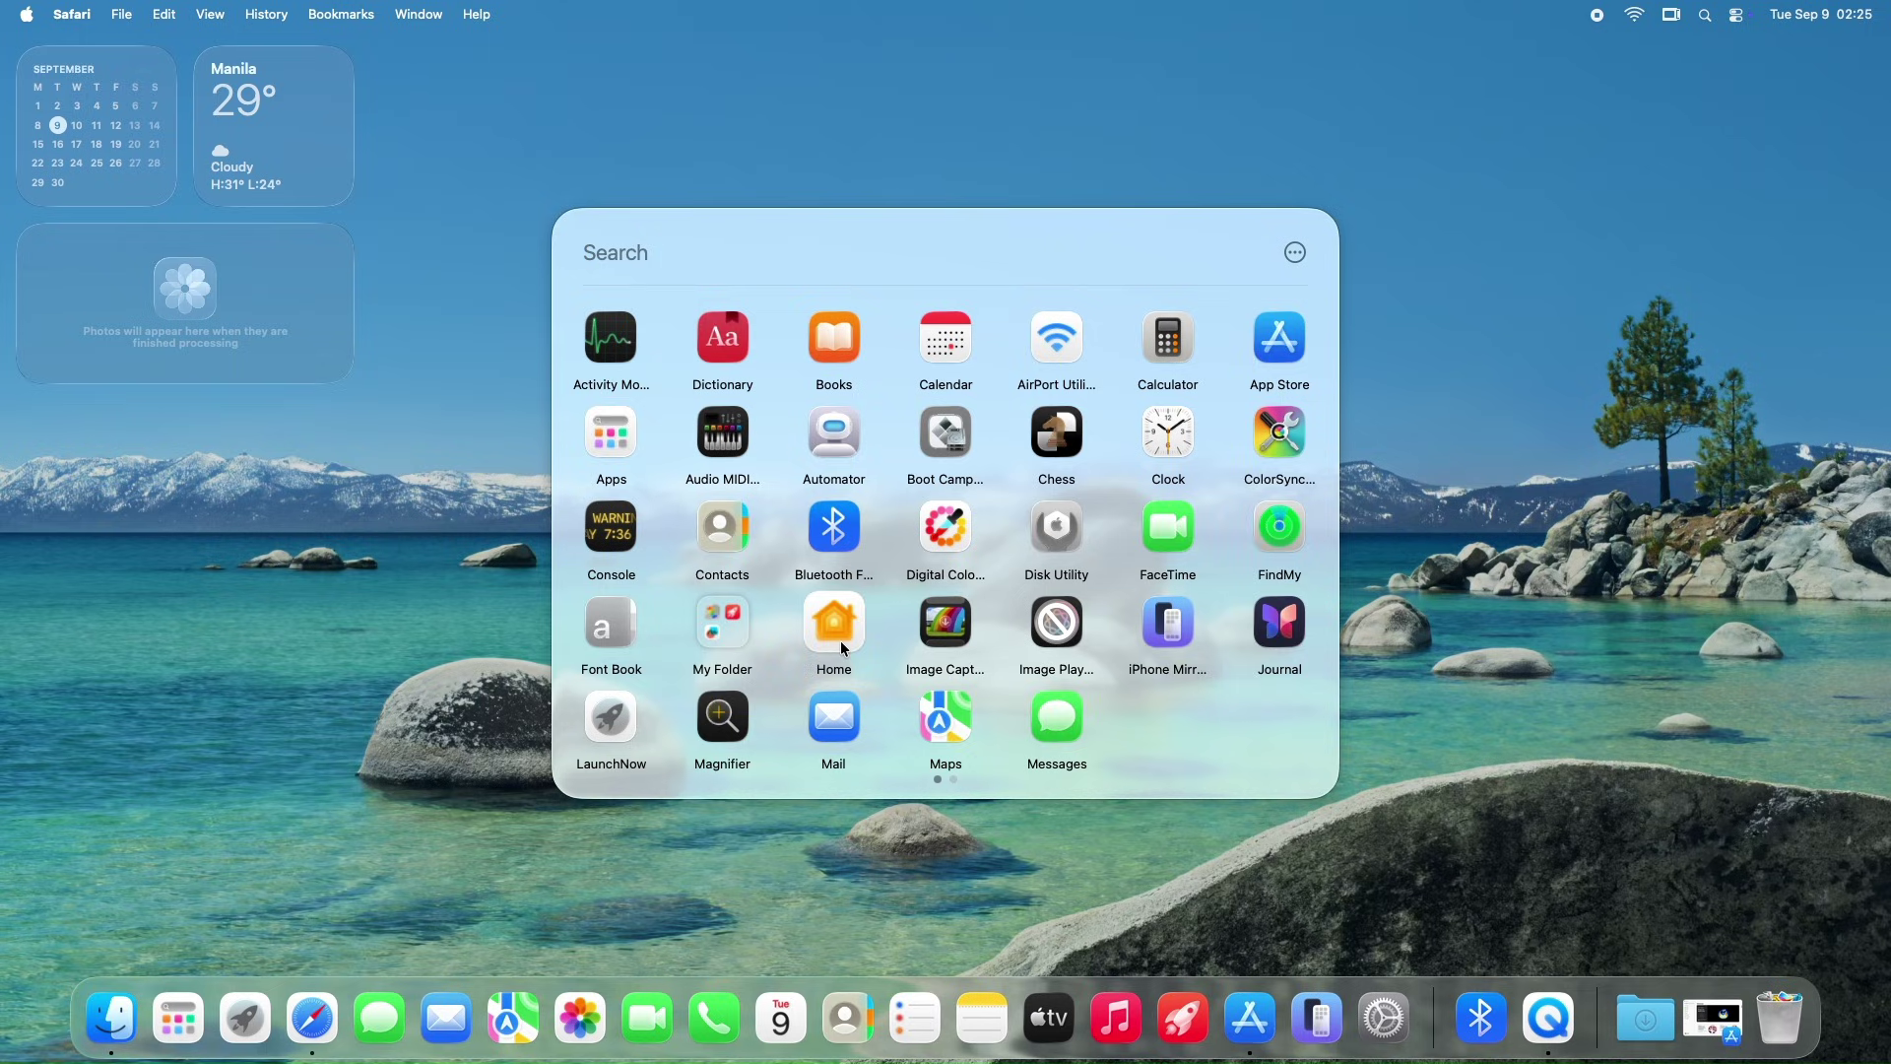
{"action": "left_click_drag", "start_coordinate": [844, 648], "coordinate": [729, 645]}
{"action": "left_click_drag", "start_coordinate": [910, 653], "coordinate": [827, 621]}
Step: Find the Open at Login settings by searching System Settings for 'login'
{"action": "left_click", "coordinate": [834, 532]}
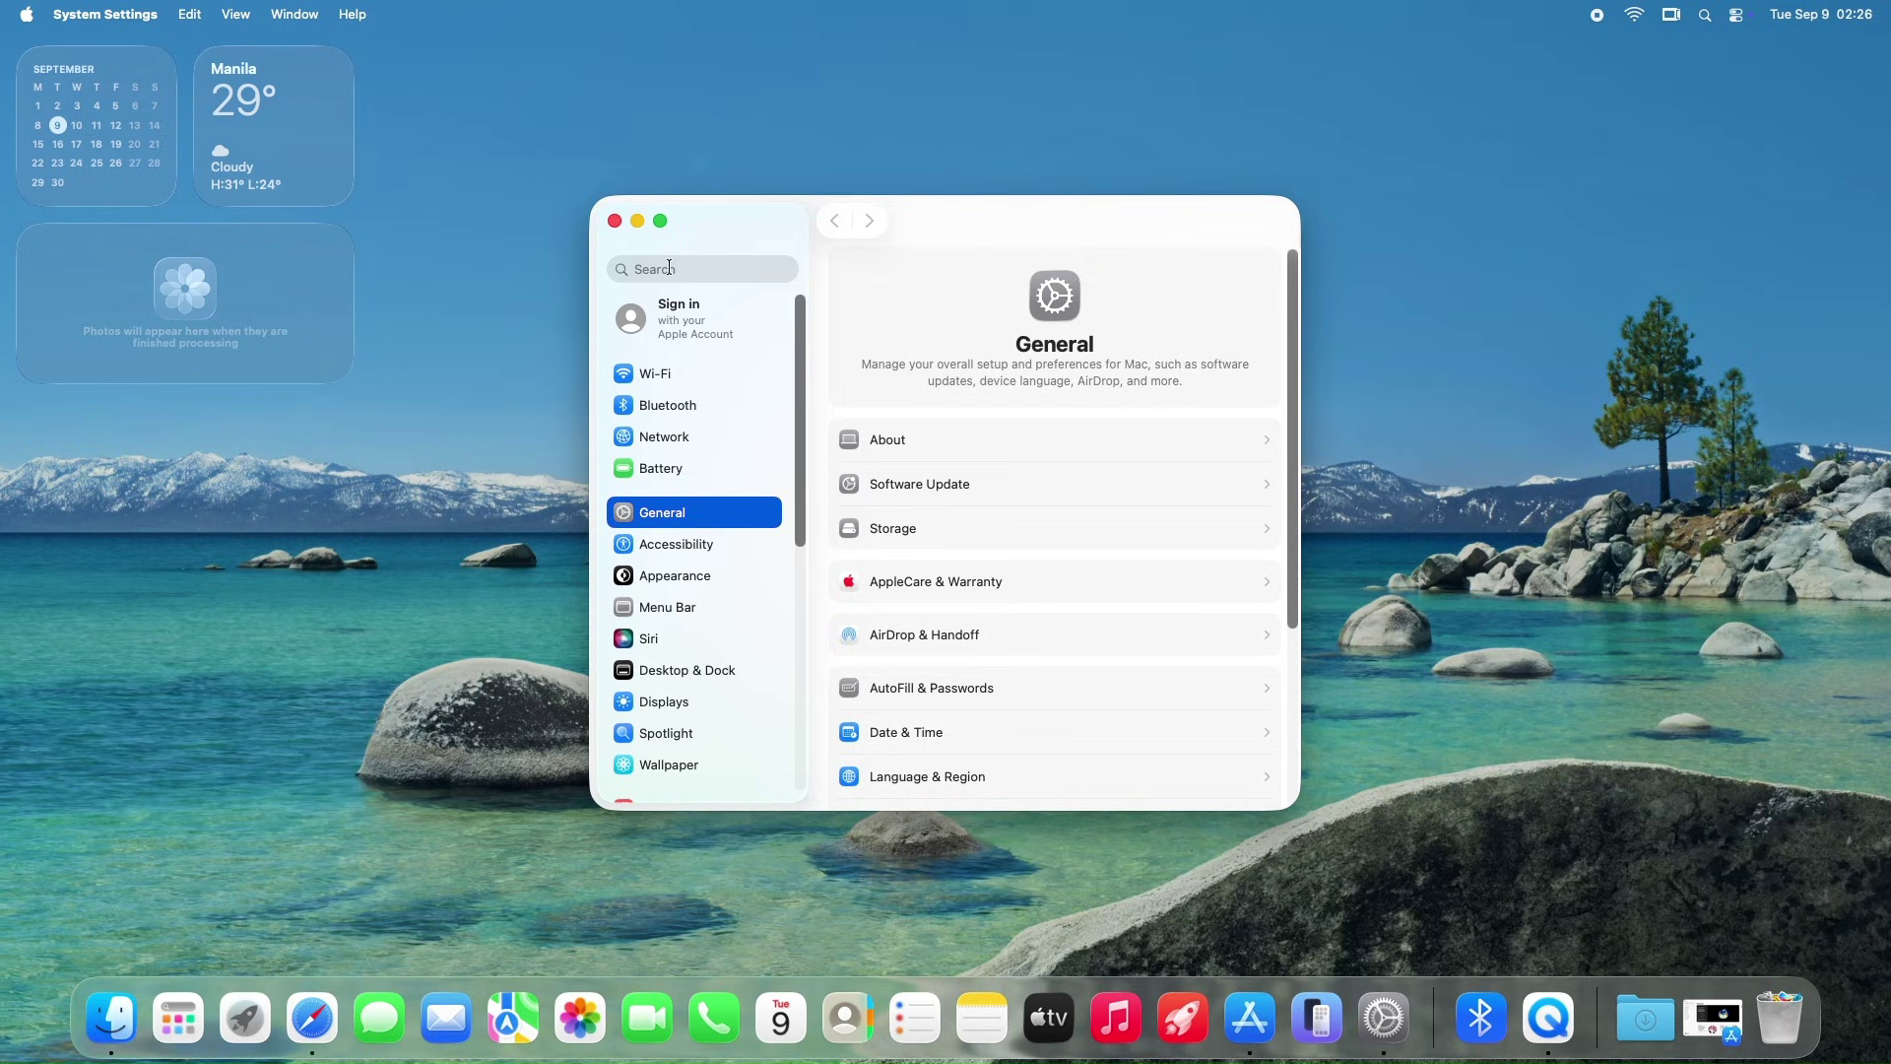
{"action": "left_click", "coordinate": [669, 265]}
{"action": "type", "text": "lo"}
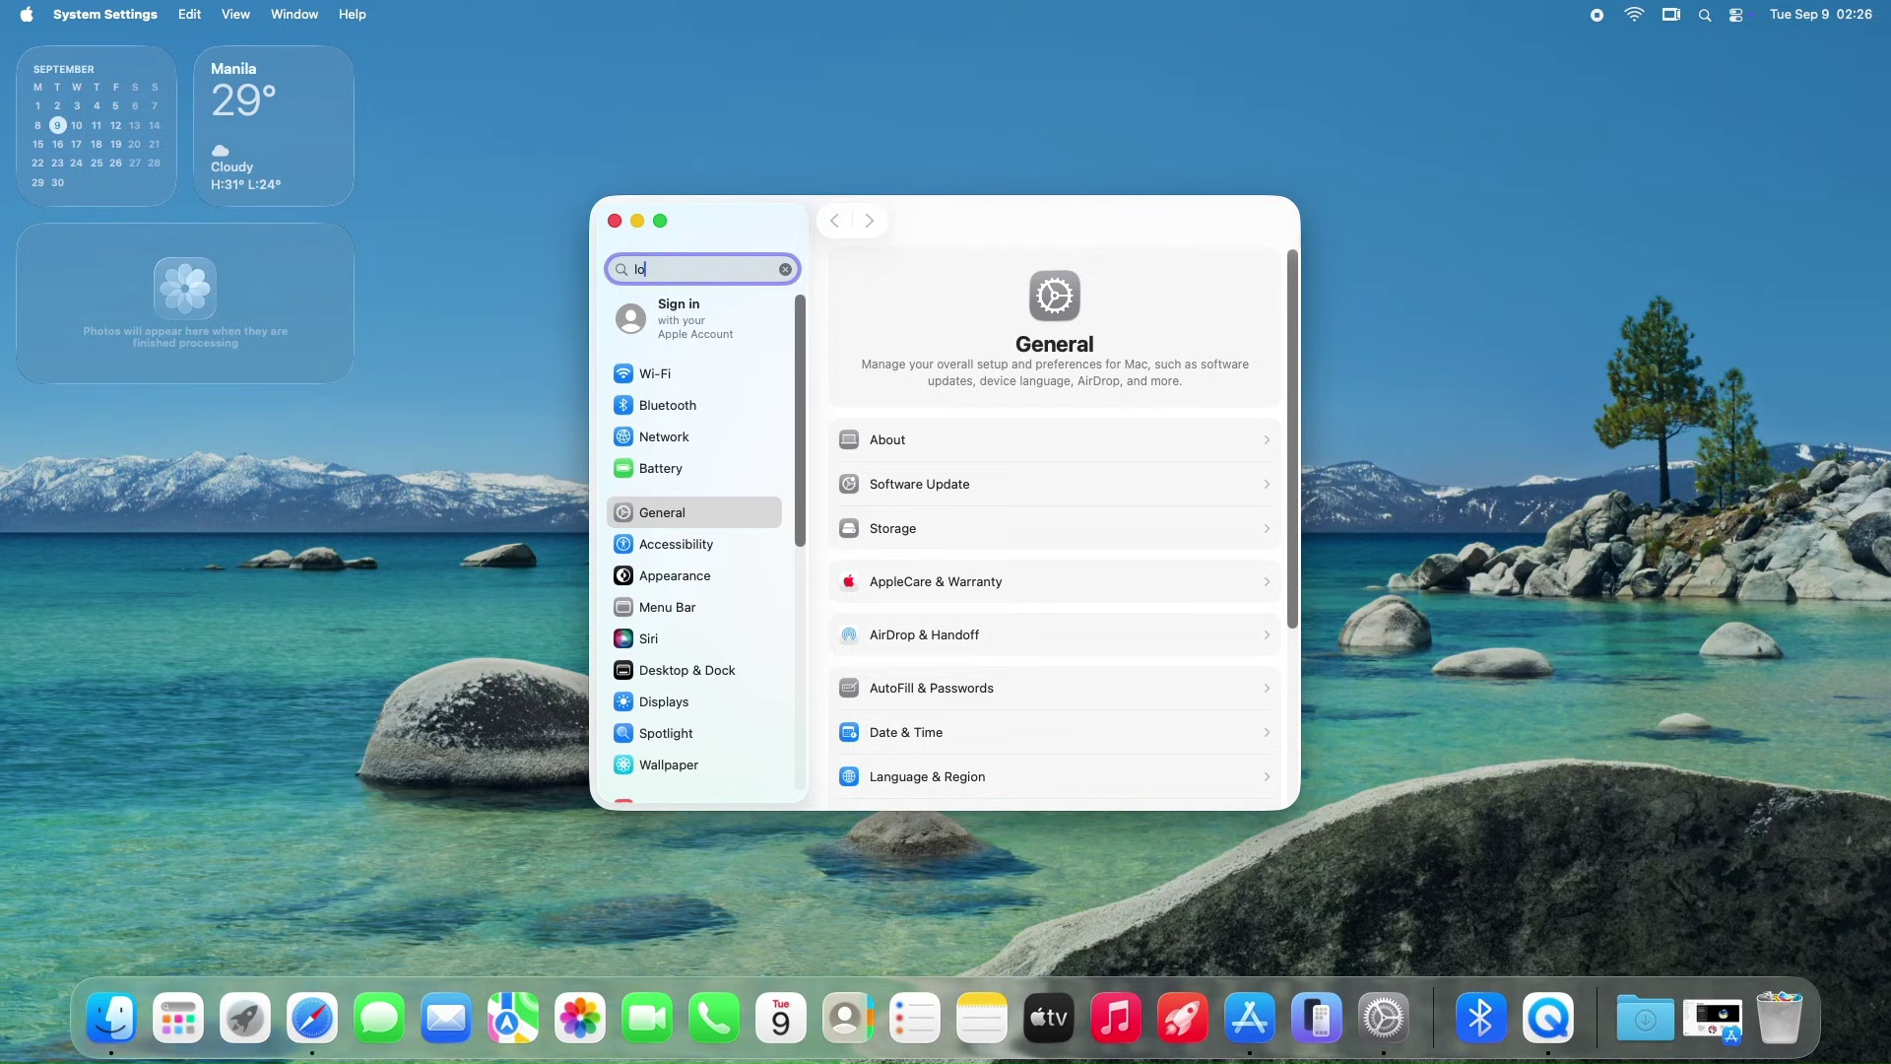
{"action": "type", "text": "gin"}
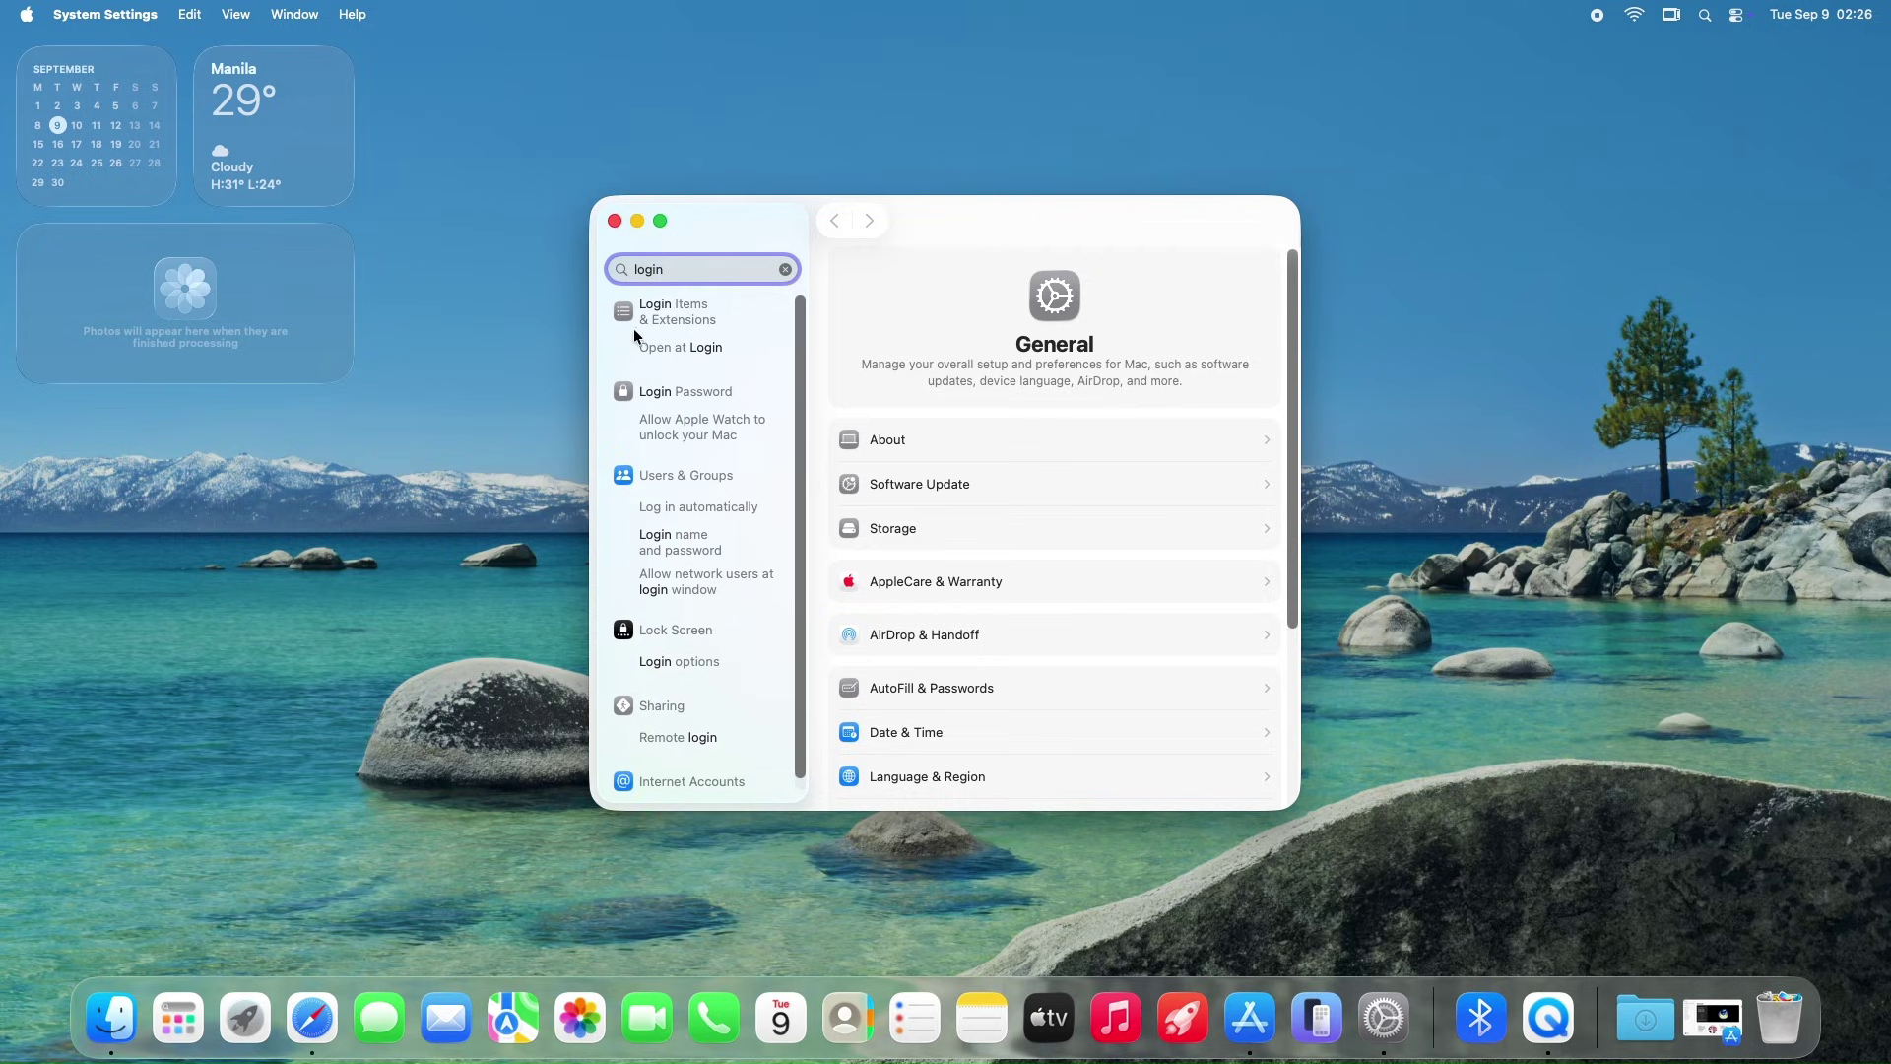
{"action": "left_click", "coordinate": [675, 354]}
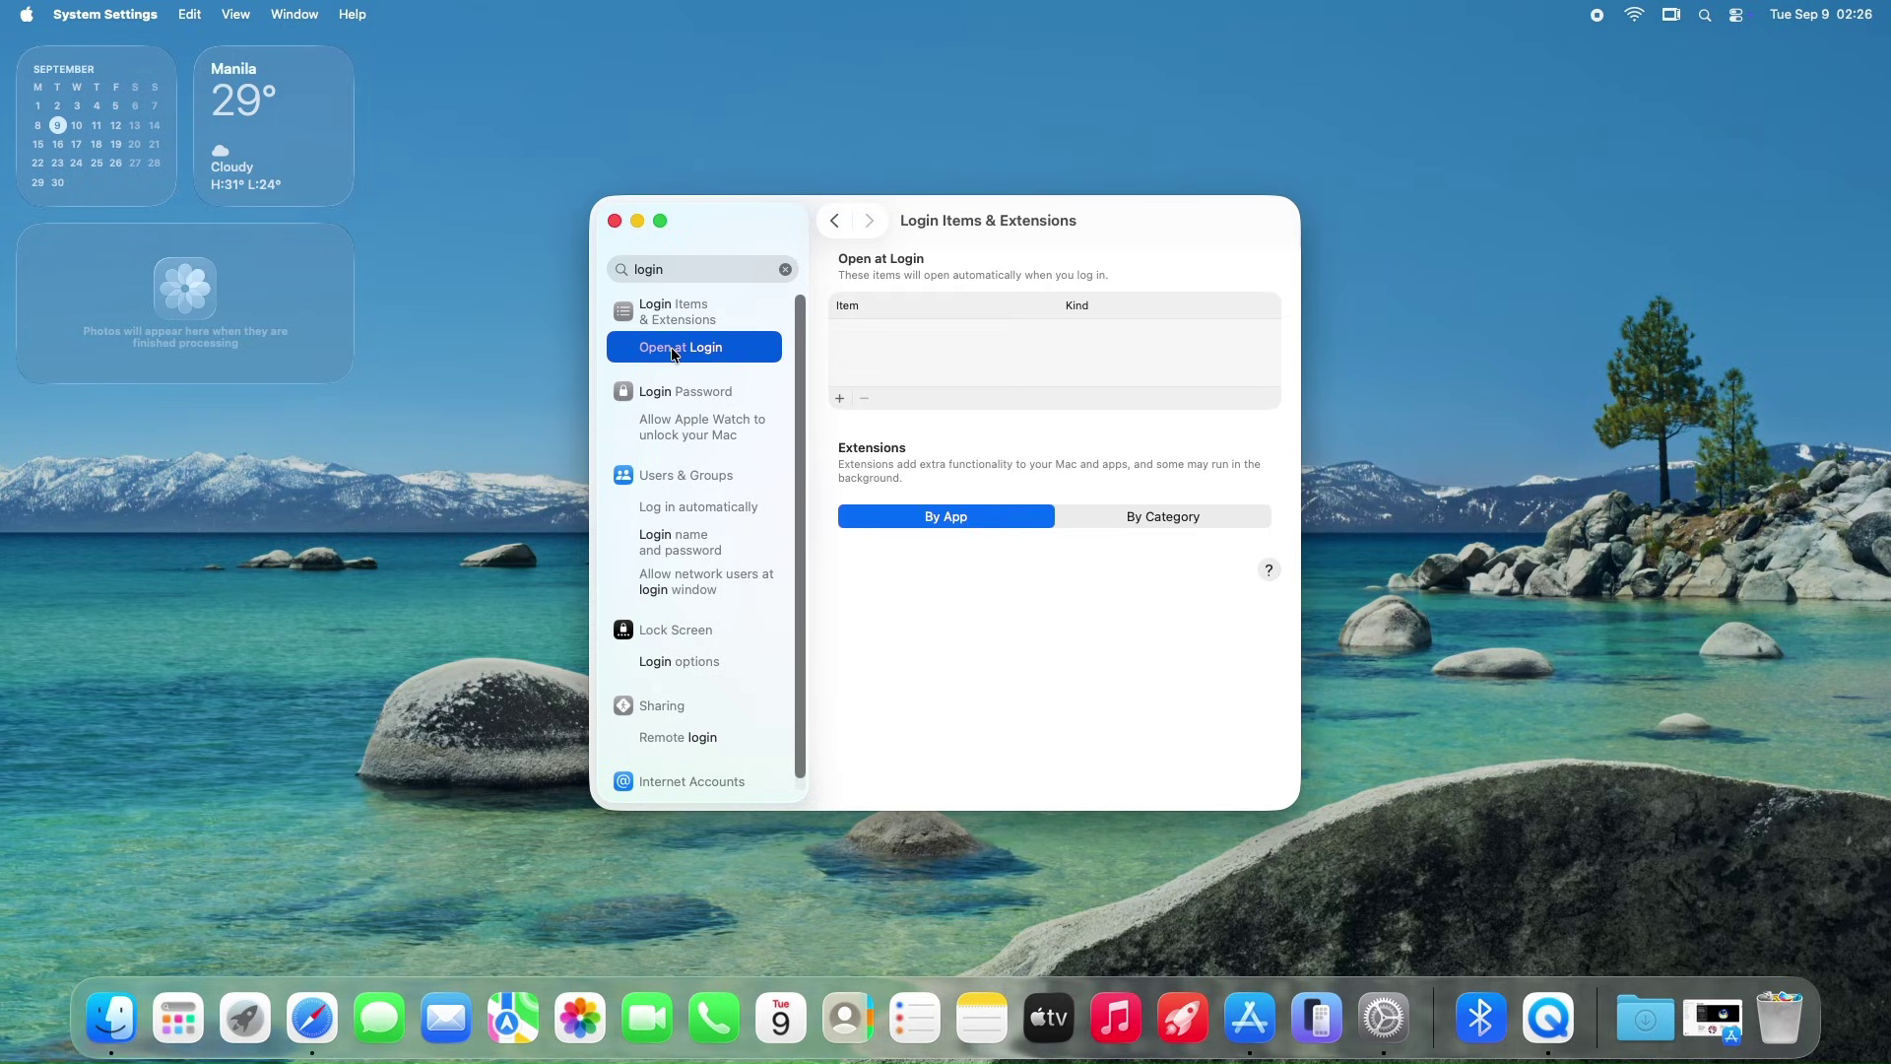
Step: Add LaunchNow from the Applications folder to the Open at Login list
{"action": "left_click", "coordinate": [839, 399]}
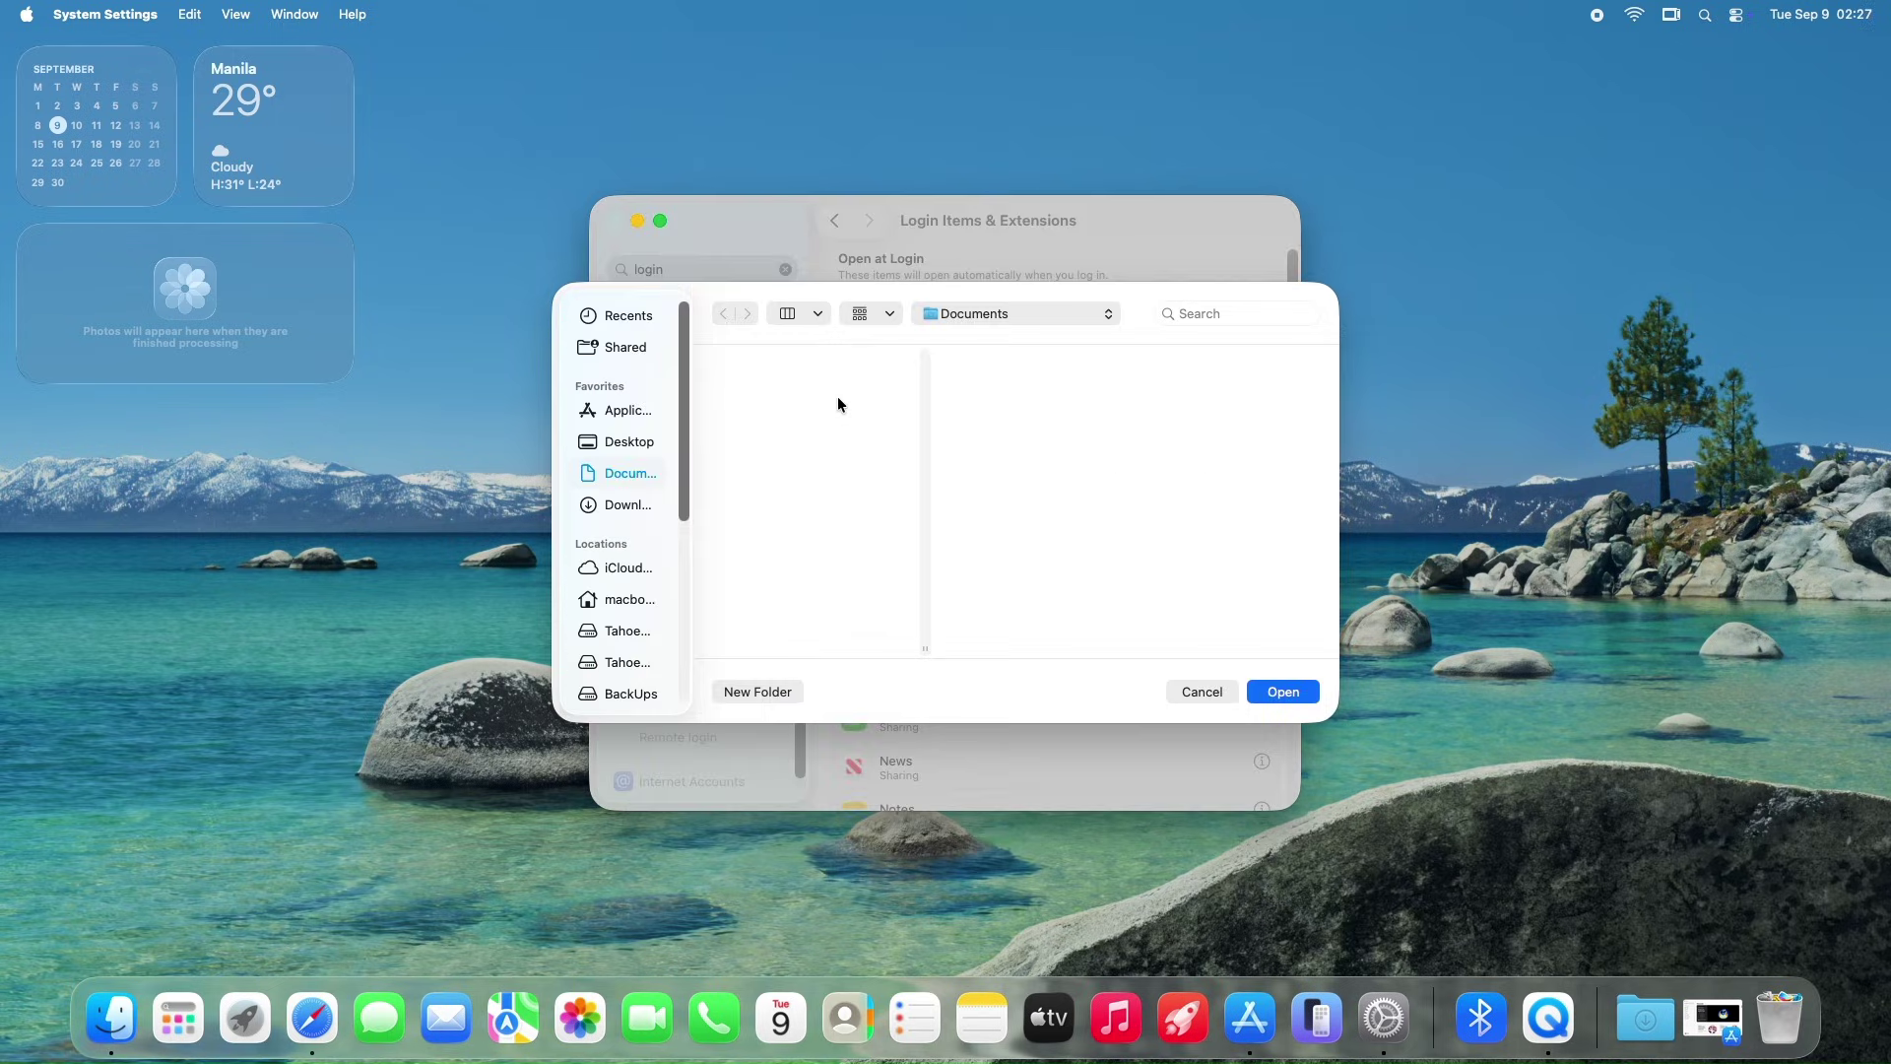
{"action": "left_click", "coordinate": [611, 409]}
{"action": "left_click_drag", "start_coordinate": [926, 392], "coordinate": [926, 463]}
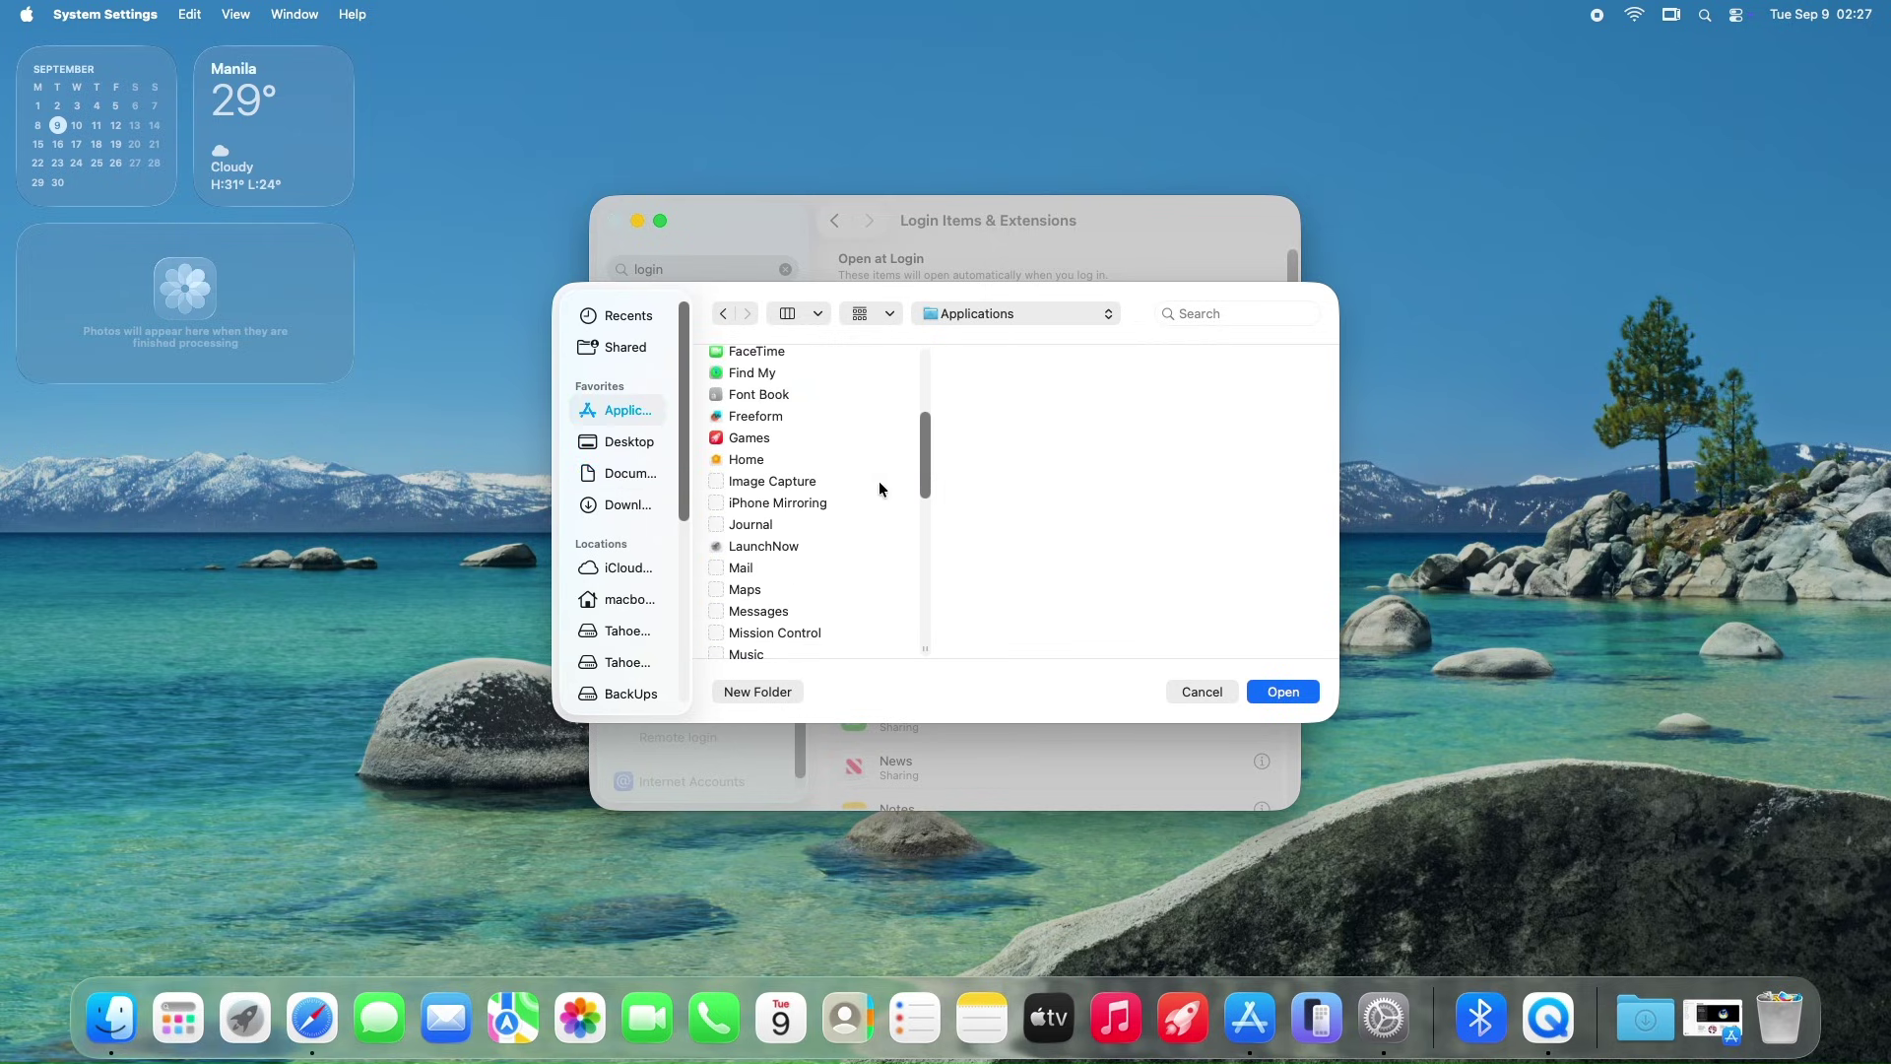
{"action": "left_click", "coordinate": [788, 547]}
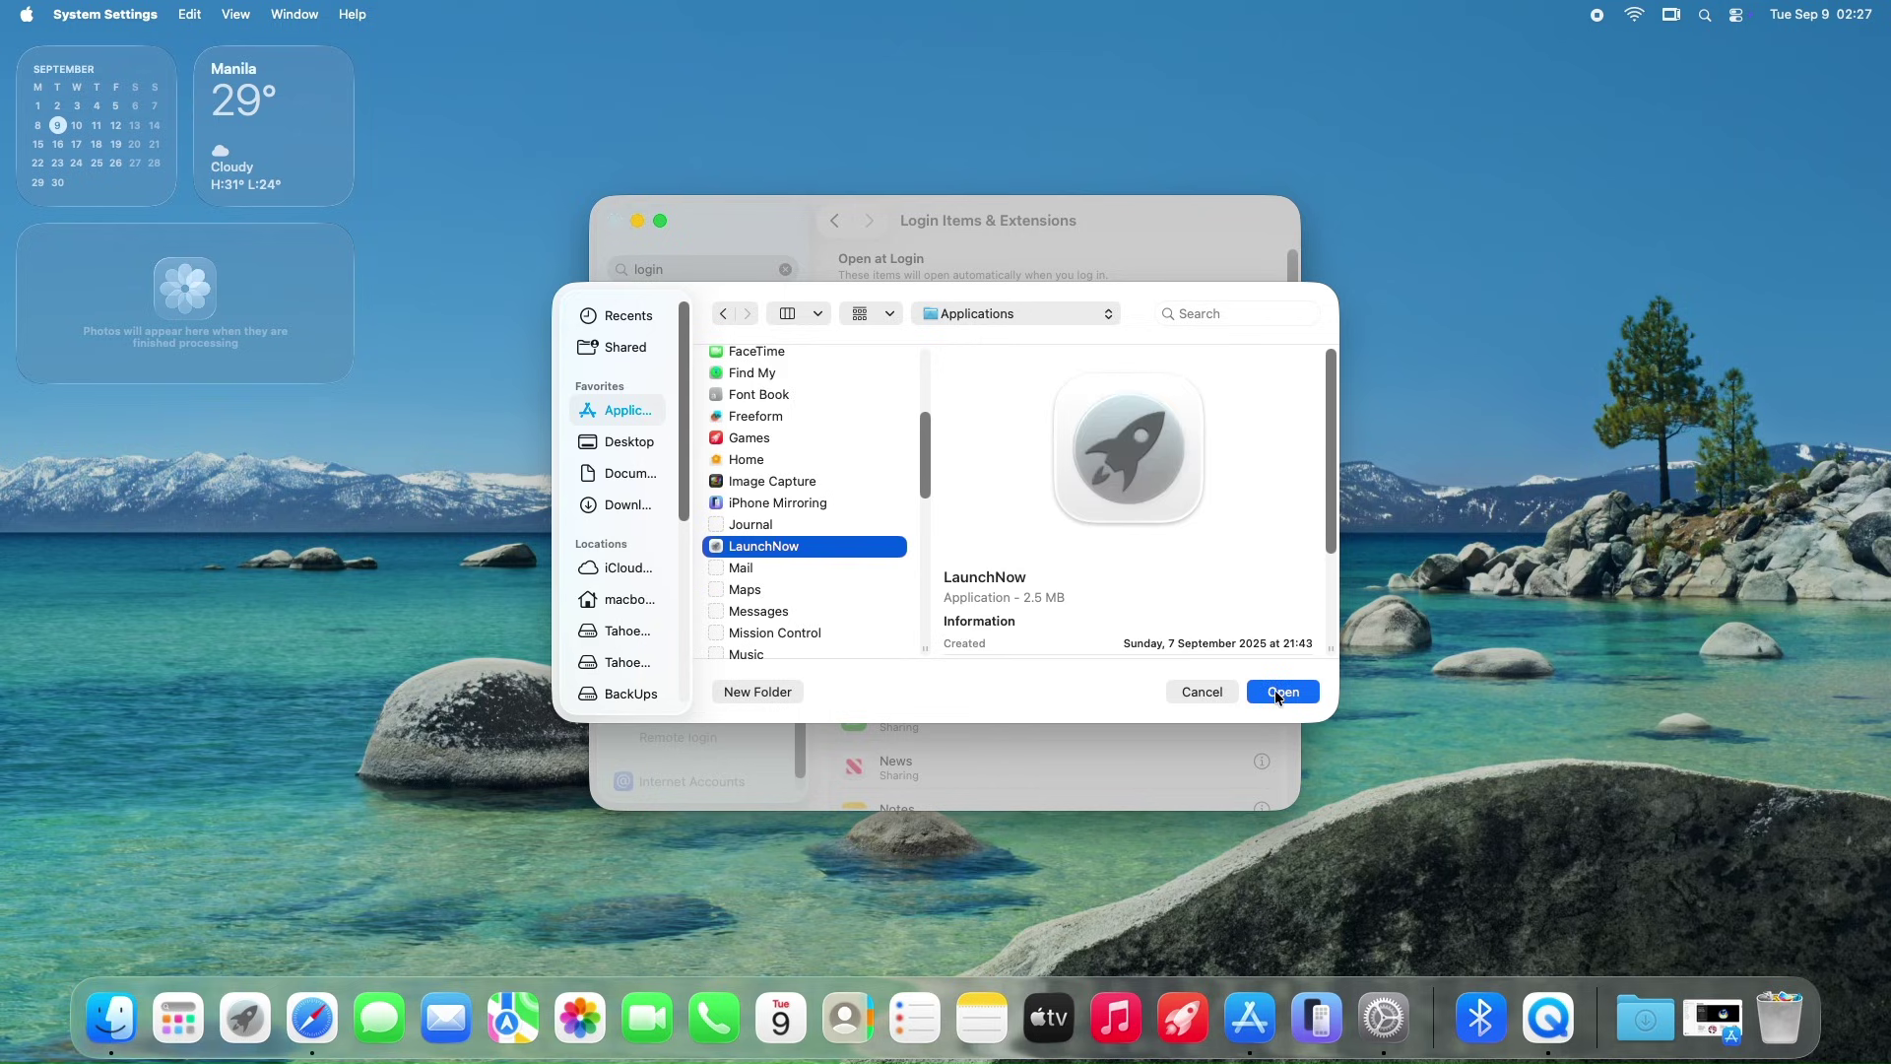
{"action": "left_click", "coordinate": [1279, 693]}
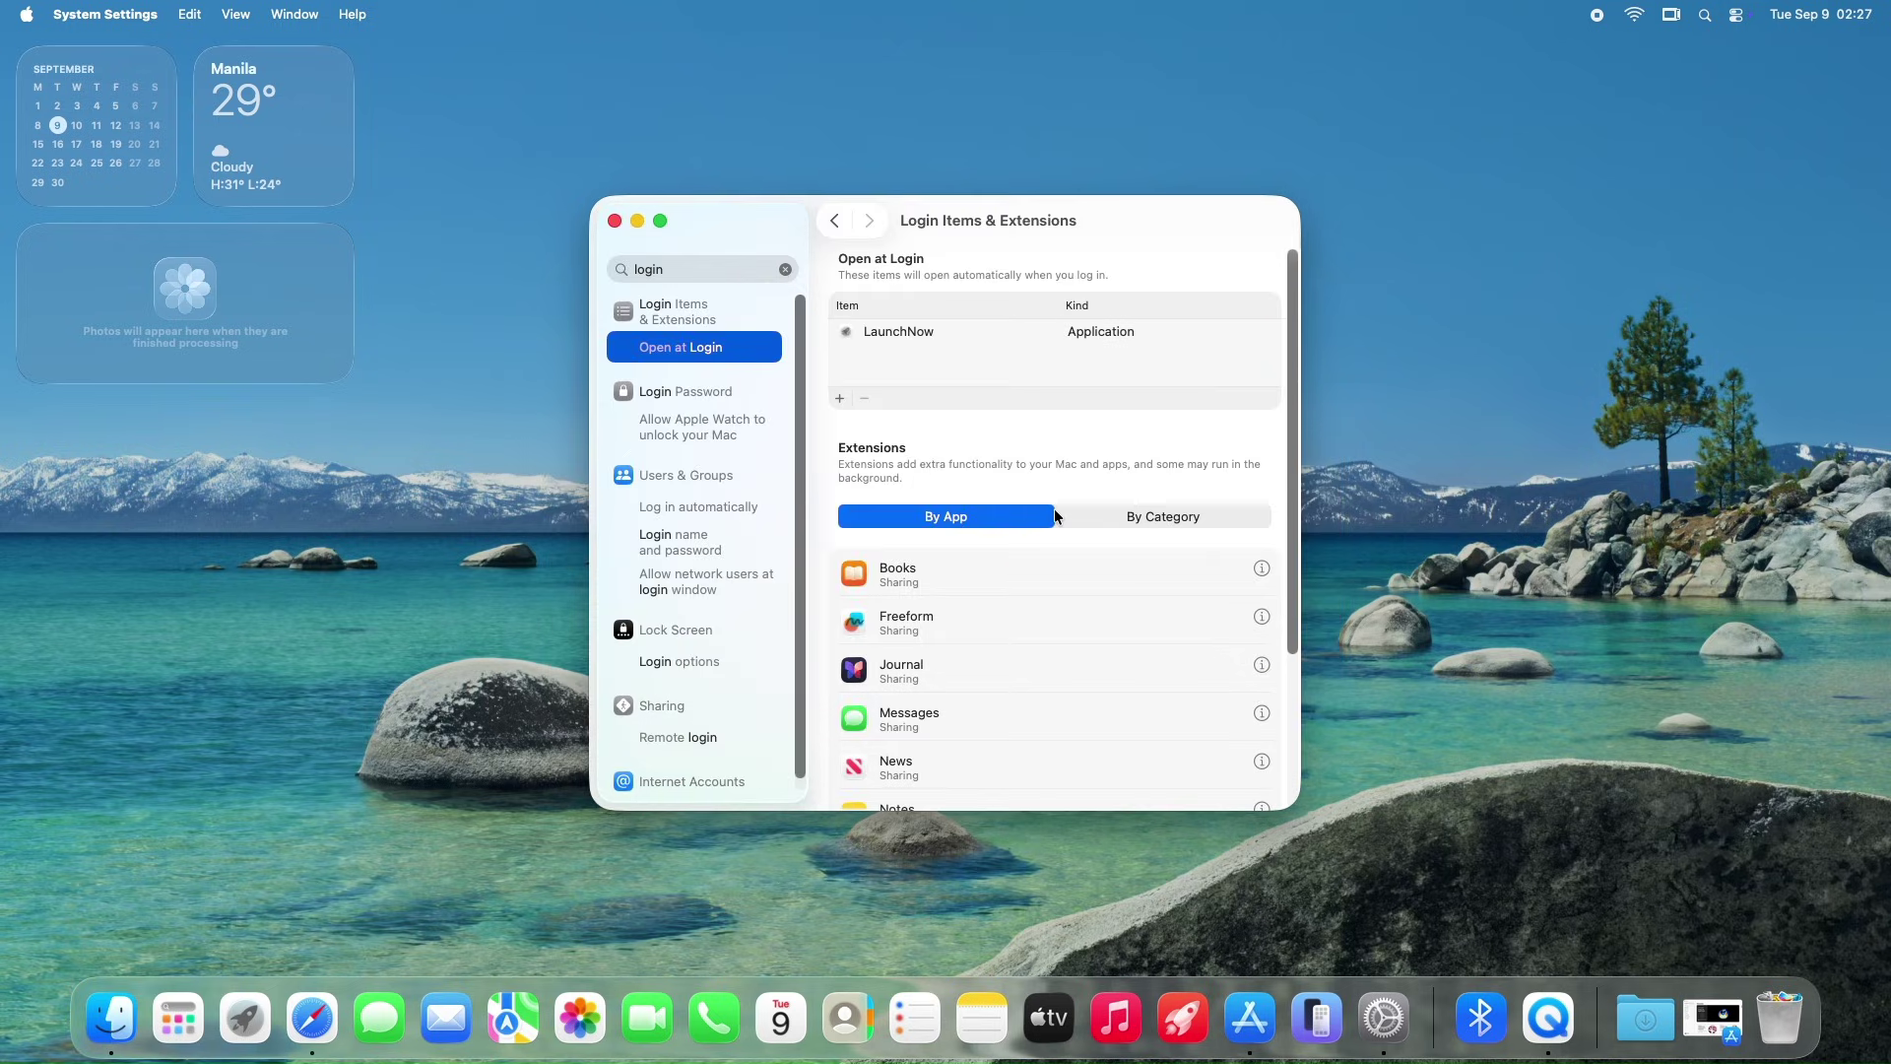
{"action": "left_click", "coordinate": [1068, 340]}
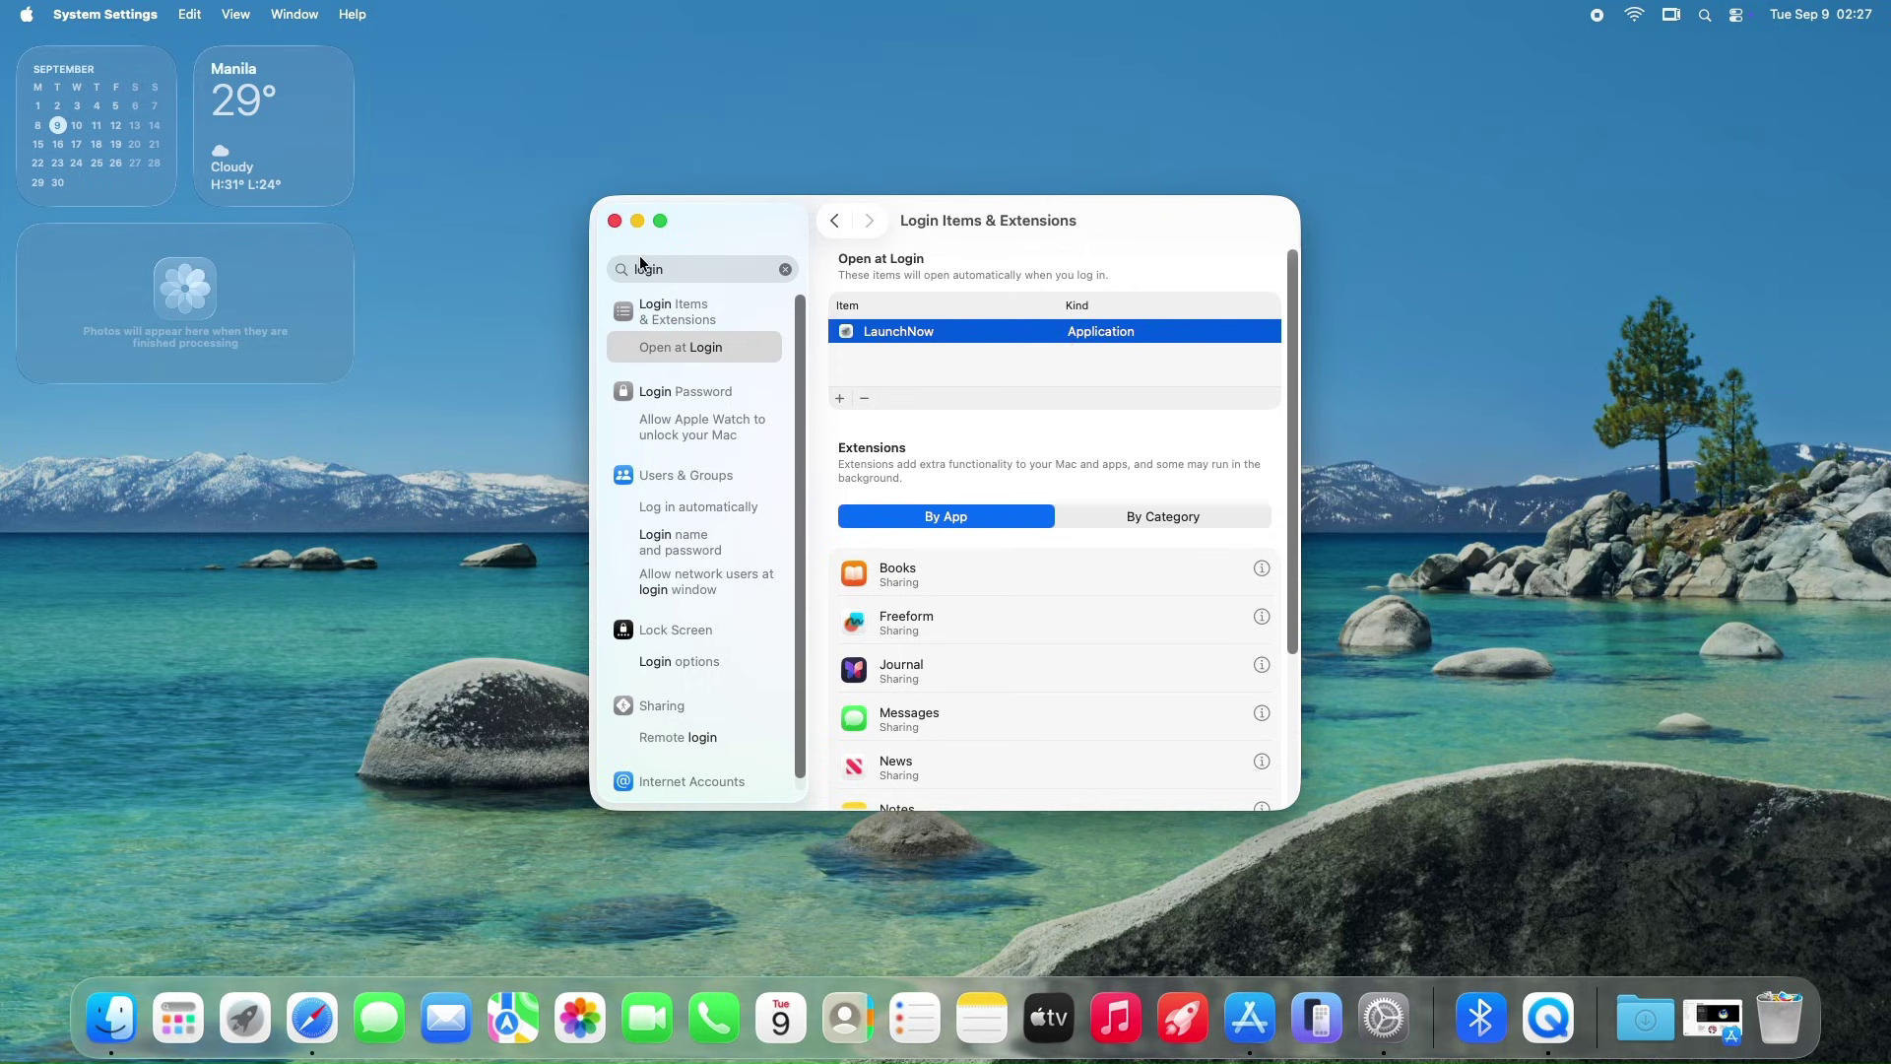
Step: Close System Settings and compare the LaunchNow grid with the built-in Apps launcher
{"action": "left_click", "coordinate": [614, 220]}
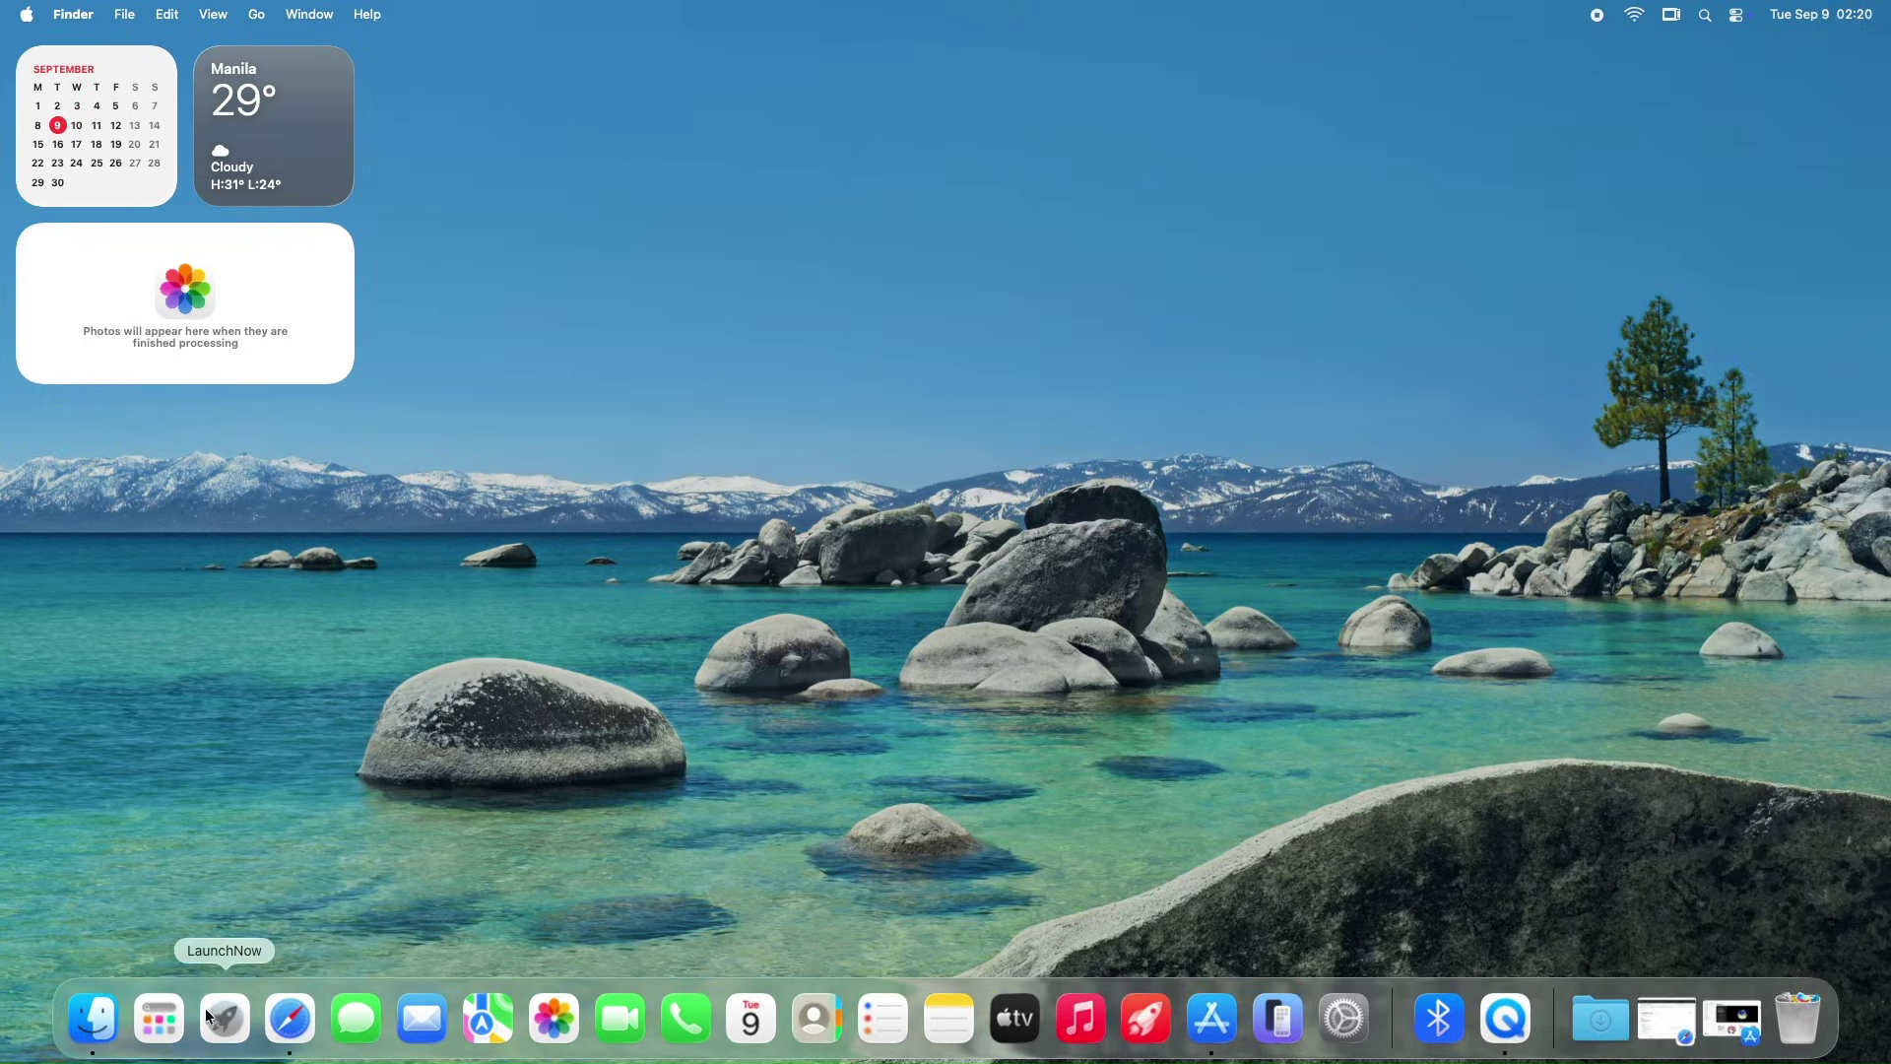
{"action": "left_click", "coordinate": [219, 1019]}
{"action": "left_click", "coordinate": [219, 1019]}
{"action": "left_click", "coordinate": [218, 1017]}
{"action": "left_click", "coordinate": [218, 1017]}
{"action": "left_click", "coordinate": [217, 1018]}
{"action": "left_click", "coordinate": [217, 1018]}
{"action": "left_click", "coordinate": [218, 1017]}
{"action": "left_click", "coordinate": [217, 1017]}
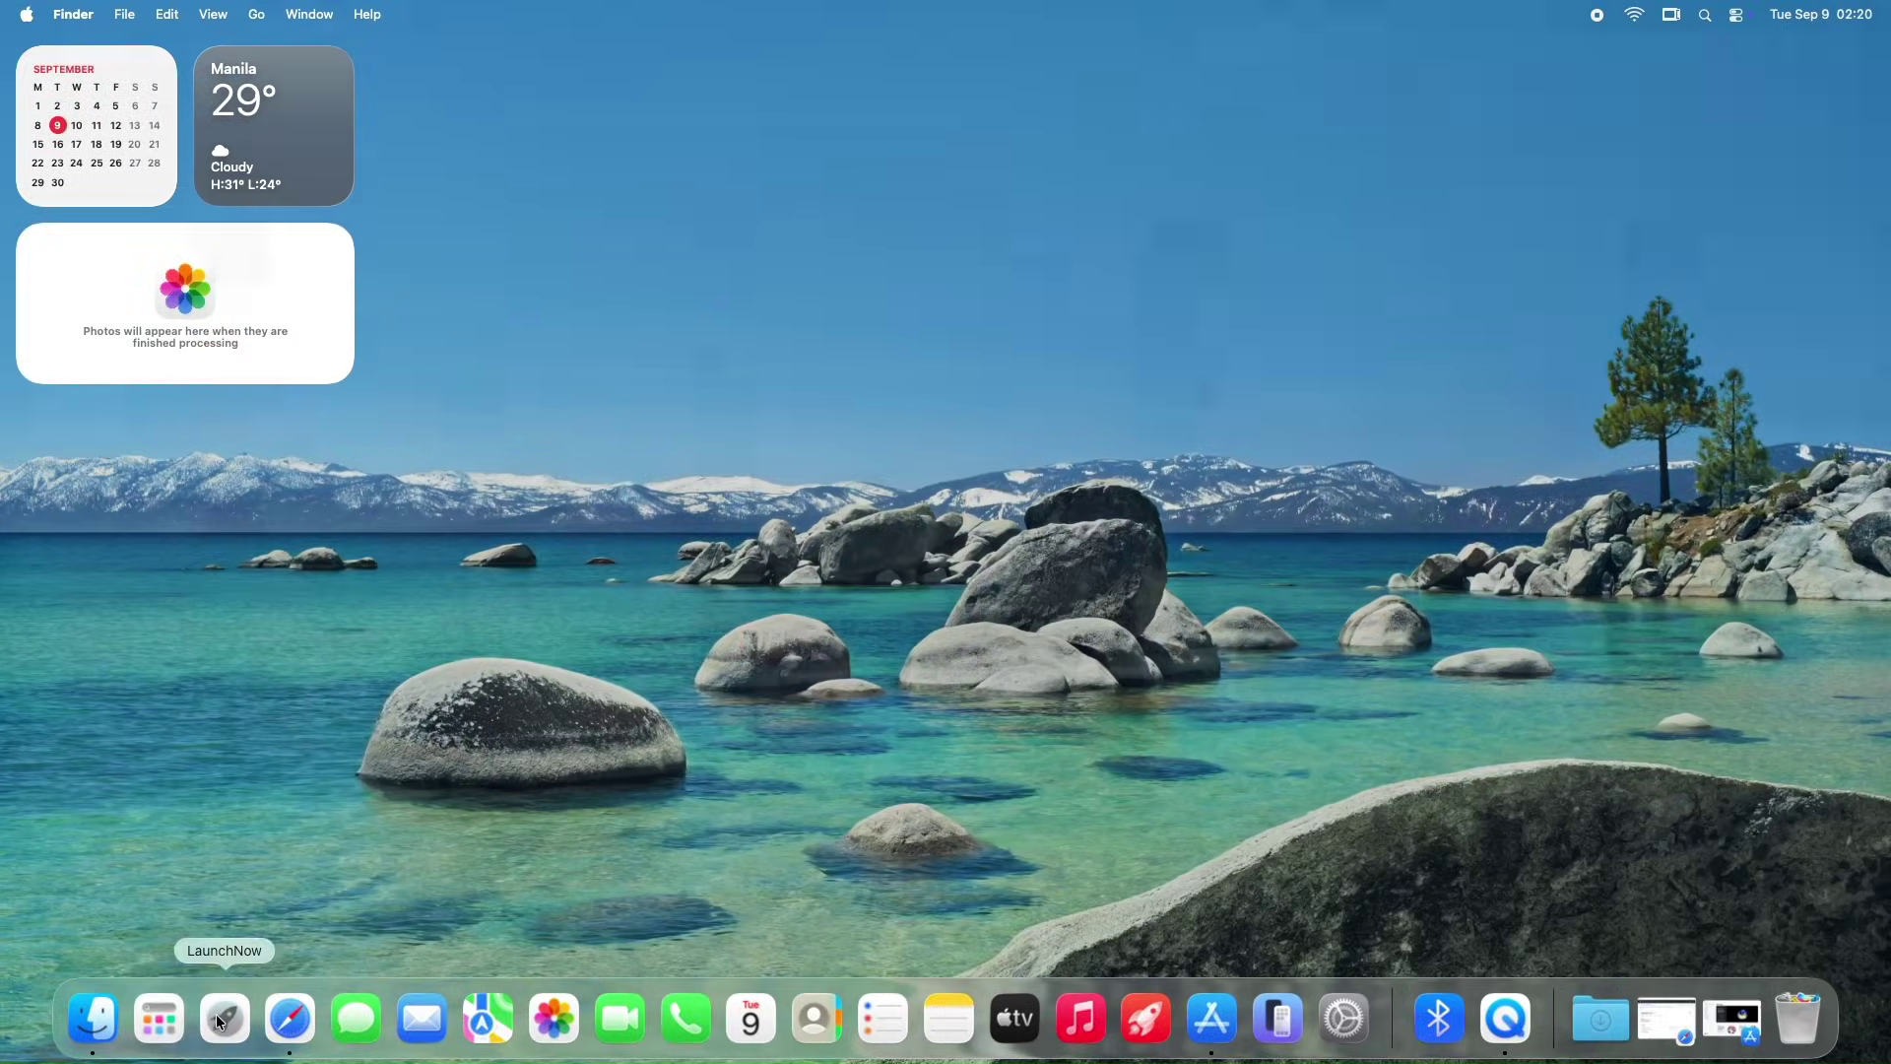
{"action": "left_click", "coordinate": [162, 1016]}
{"action": "left_click", "coordinate": [162, 1016]}
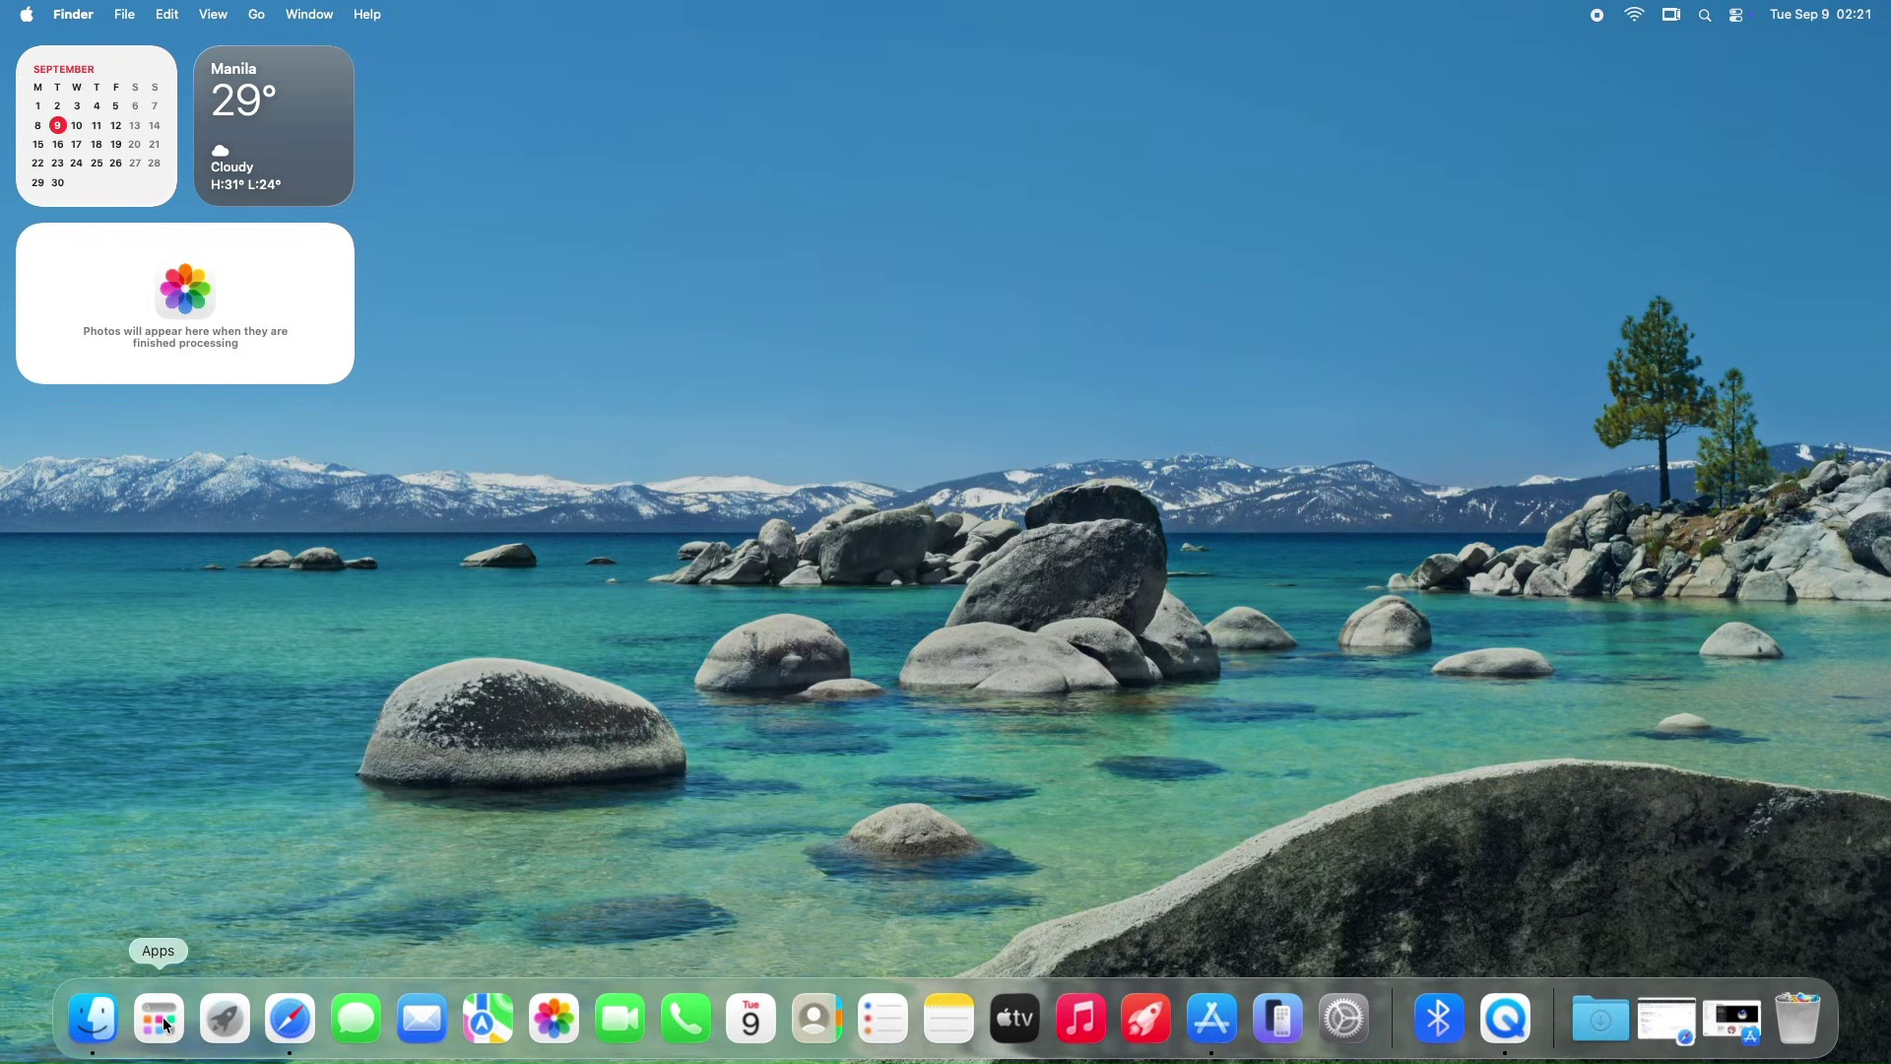
{"action": "left_click", "coordinate": [228, 1020]}
{"action": "left_click", "coordinate": [228, 1020]}
{"action": "left_click", "coordinate": [176, 1016]}
{"action": "left_click", "coordinate": [175, 1016]}
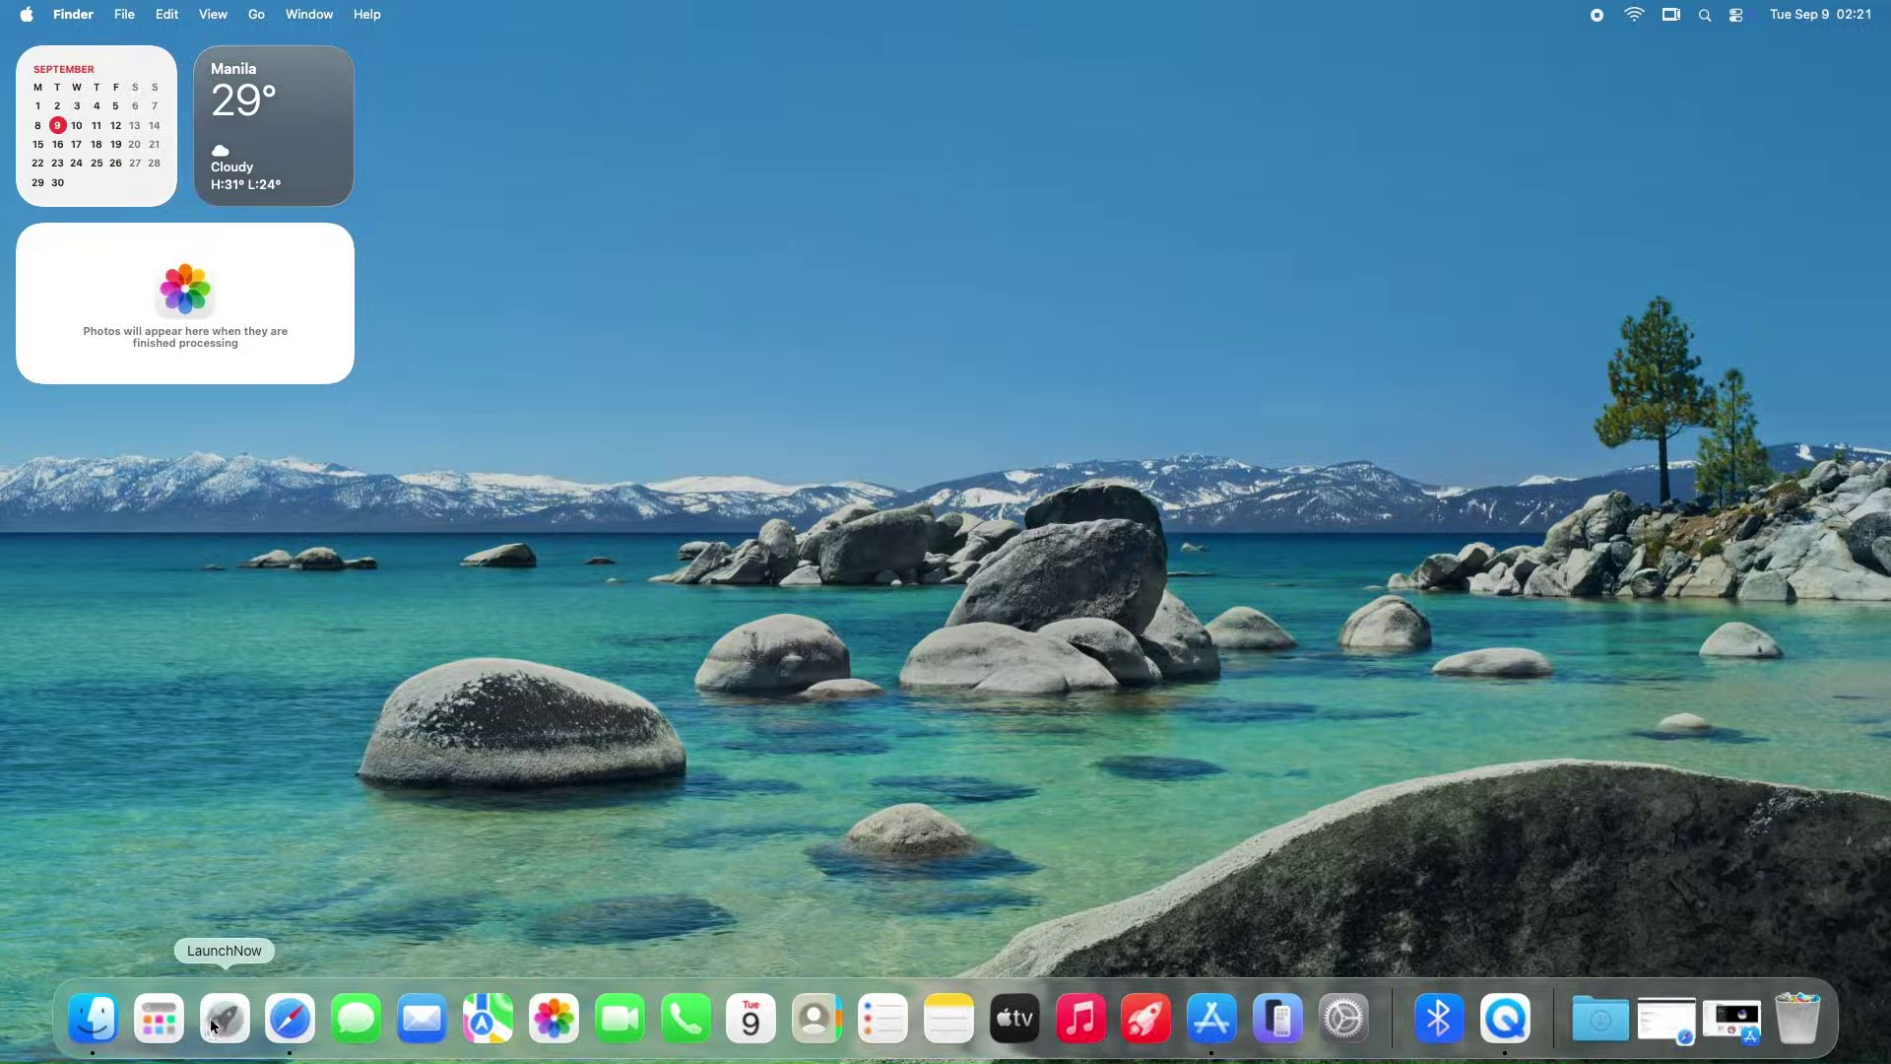
Step: Show the full-screen LaunchNow grid and switch the Classic Launchpad (Fullscreen) setting
{"action": "left_click", "coordinate": [214, 1024]}
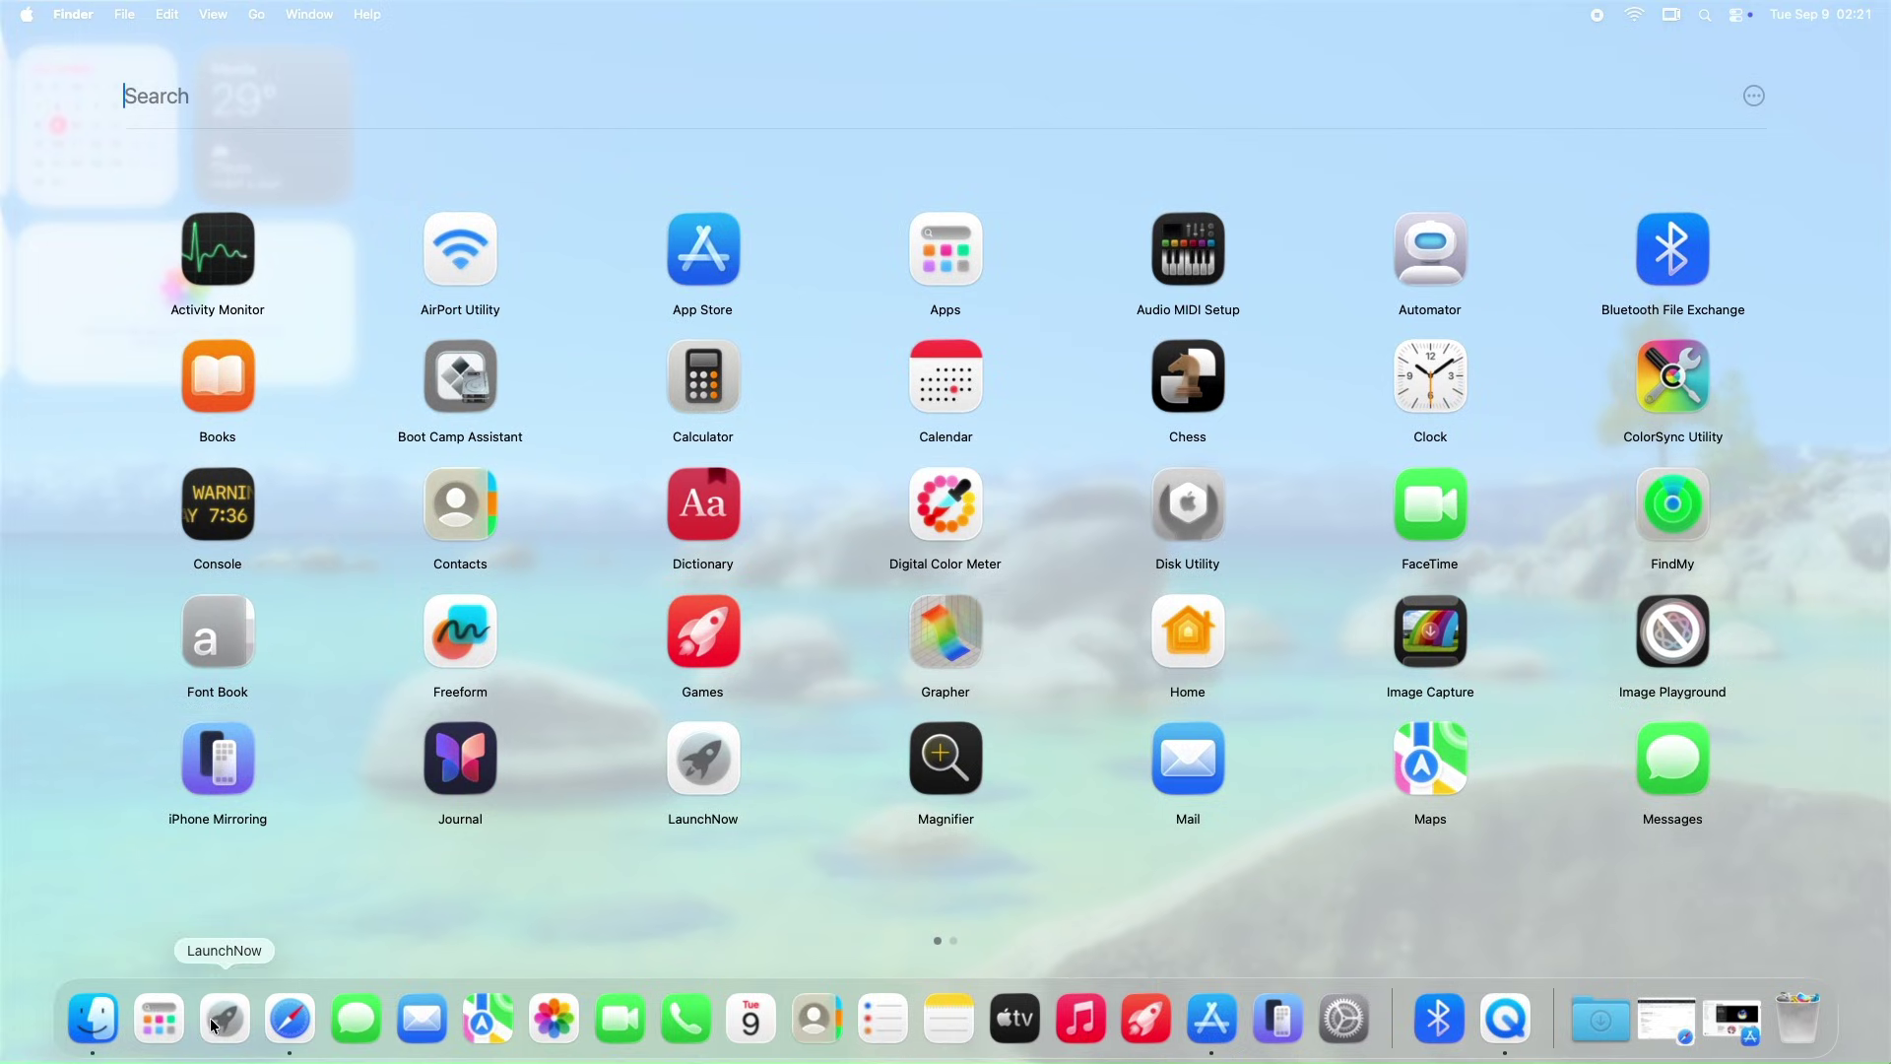
{"action": "left_click", "coordinate": [1757, 102]}
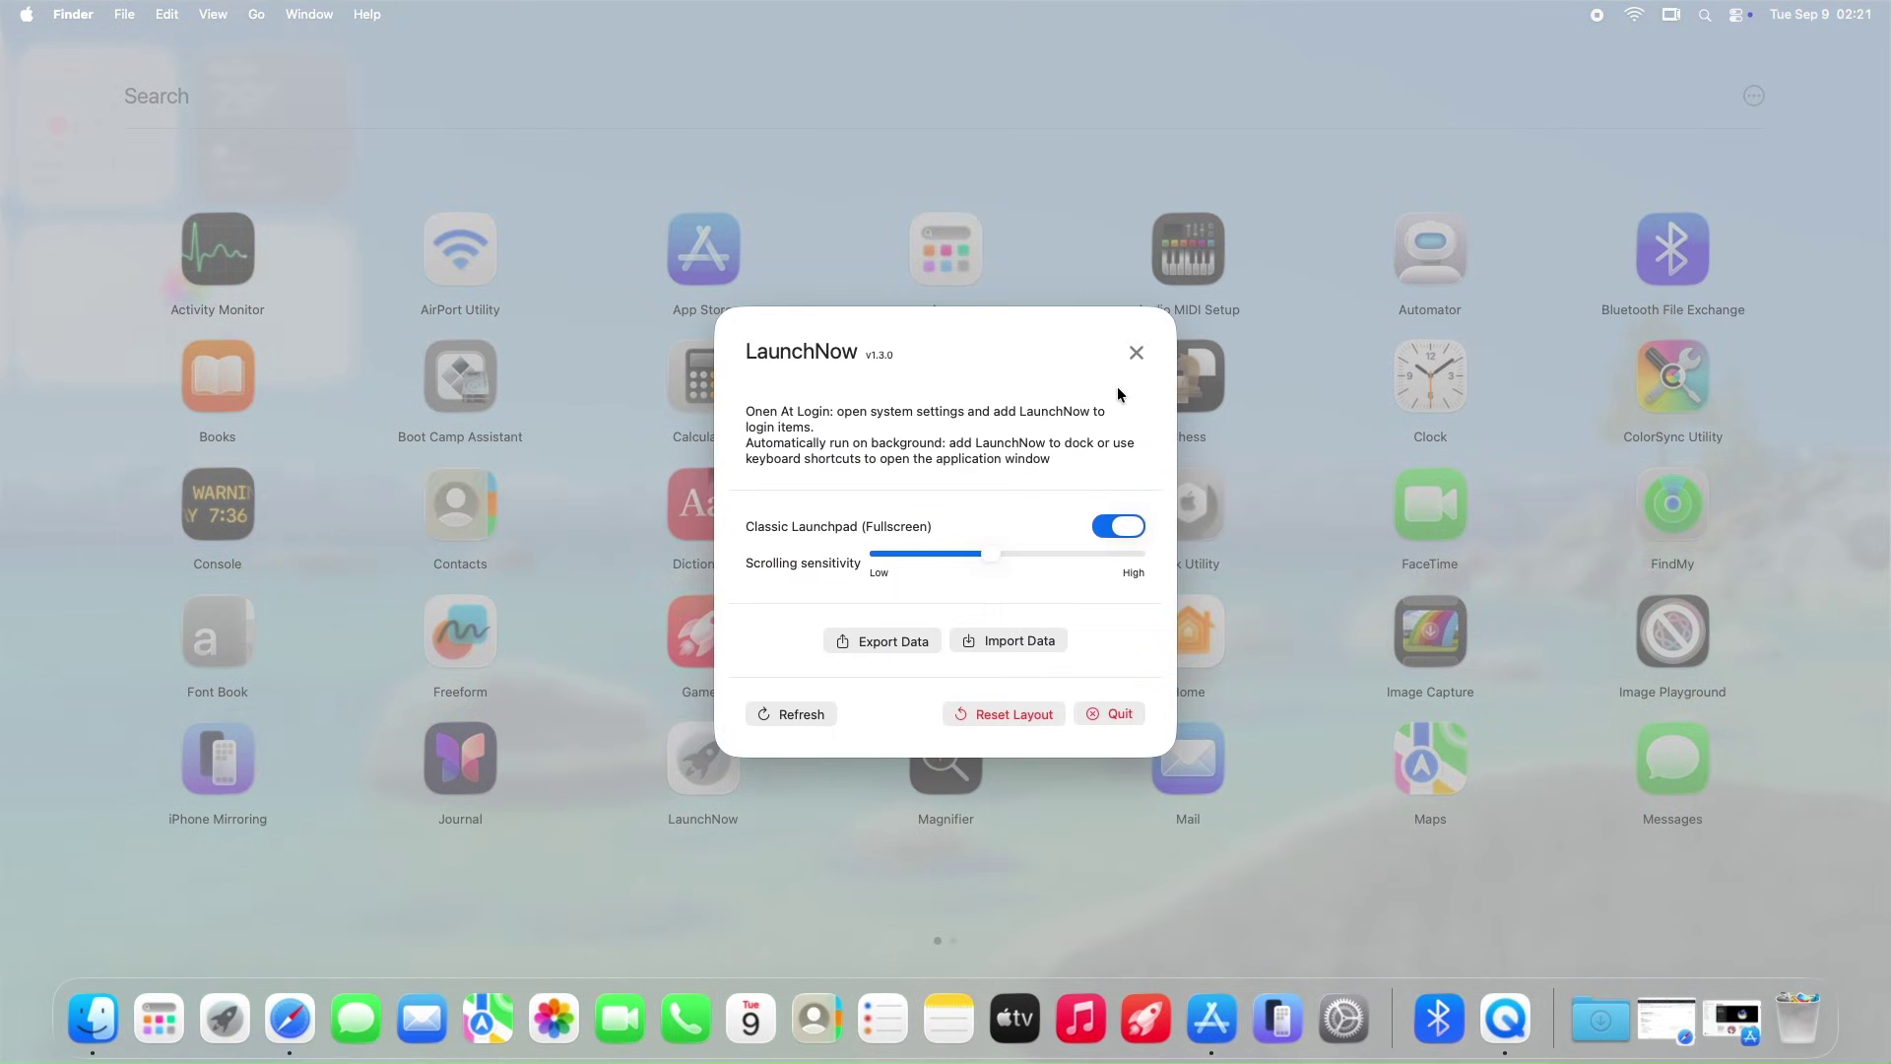
{"action": "left_click", "coordinate": [1115, 528]}
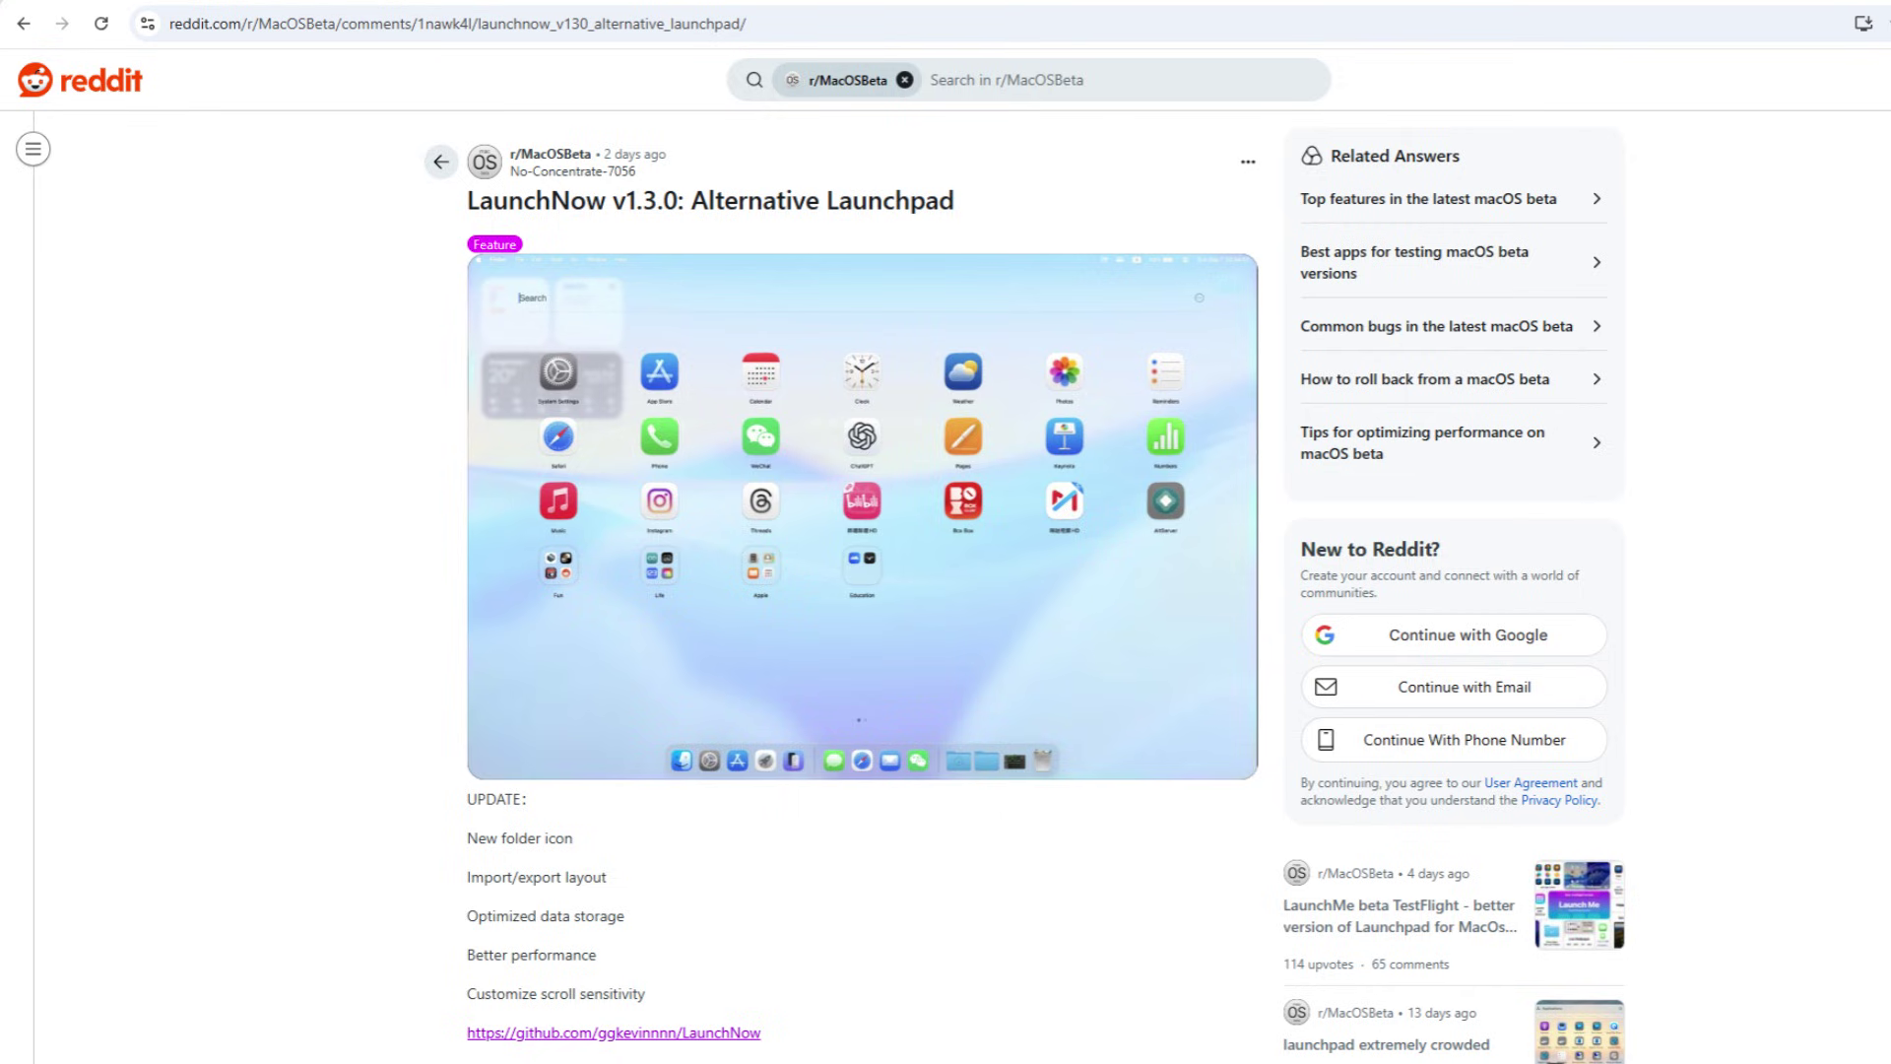
{"action": "scroll", "coordinate": [857, 591], "scroll_direction": "down", "scroll_amount": 8}
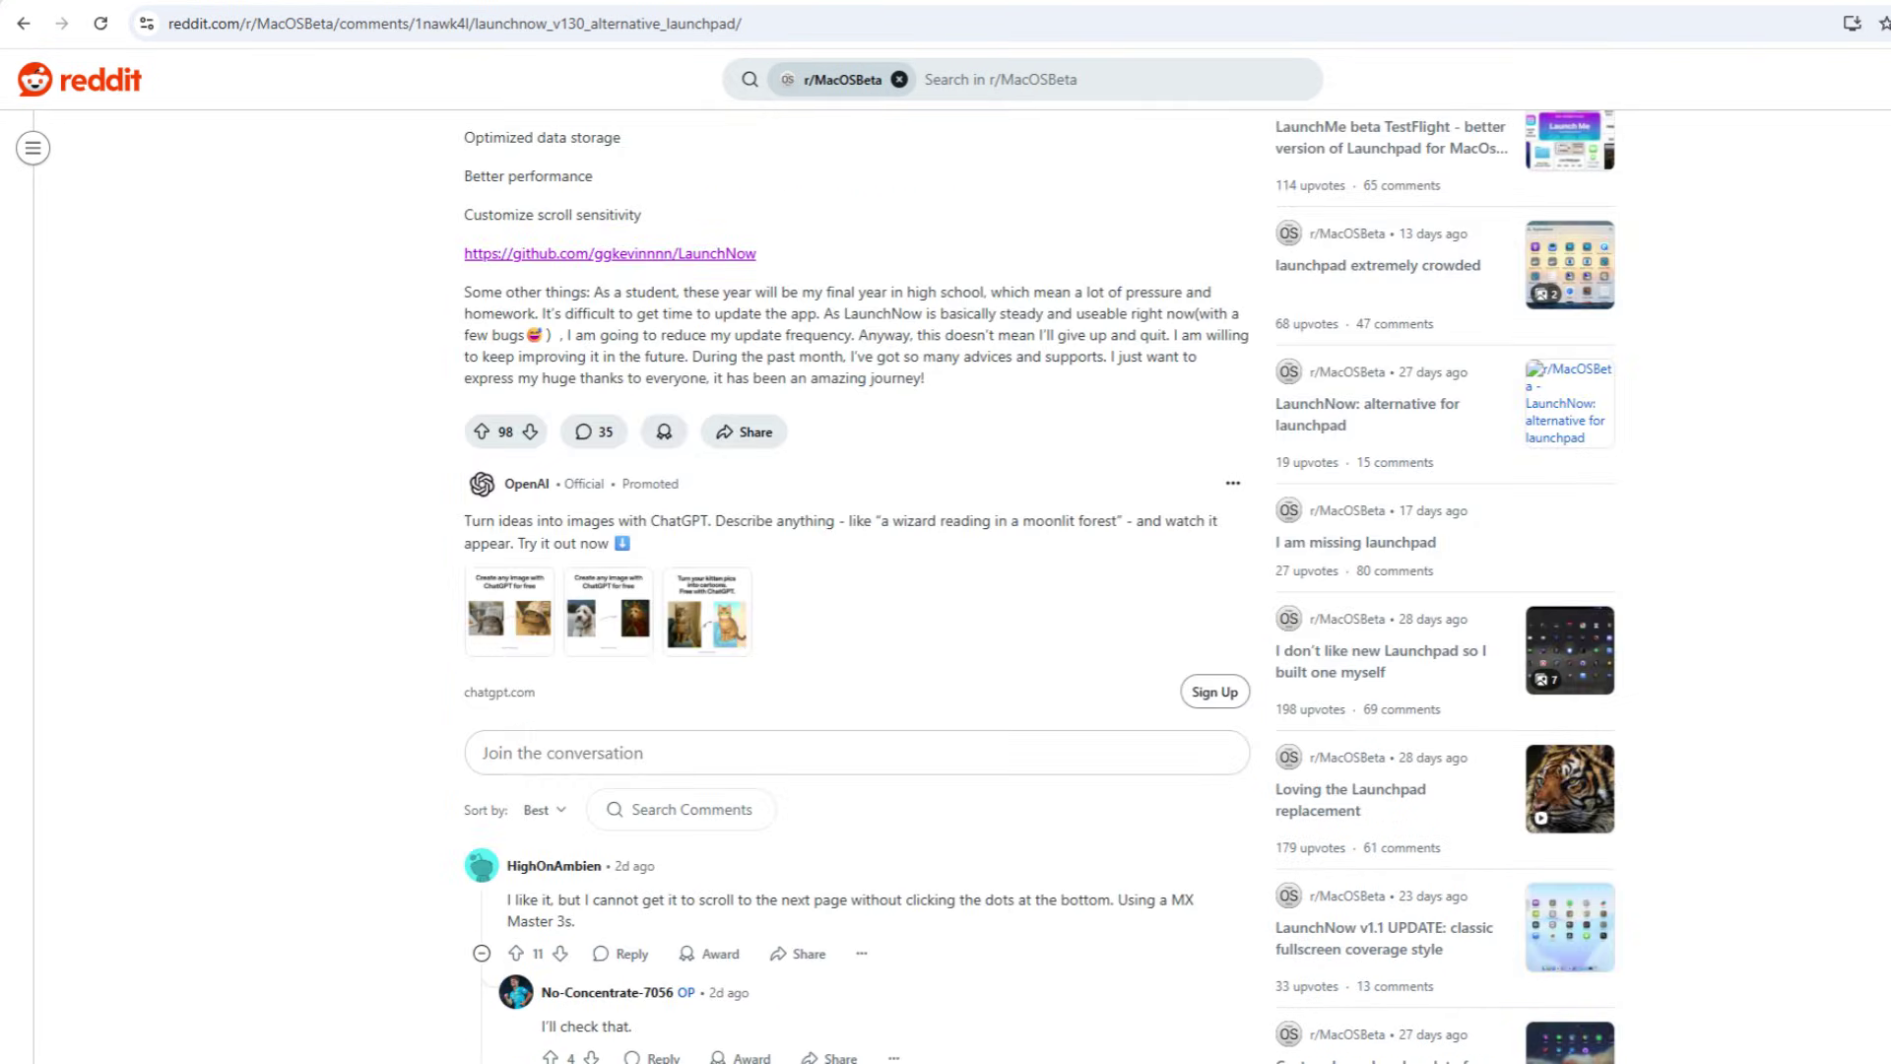